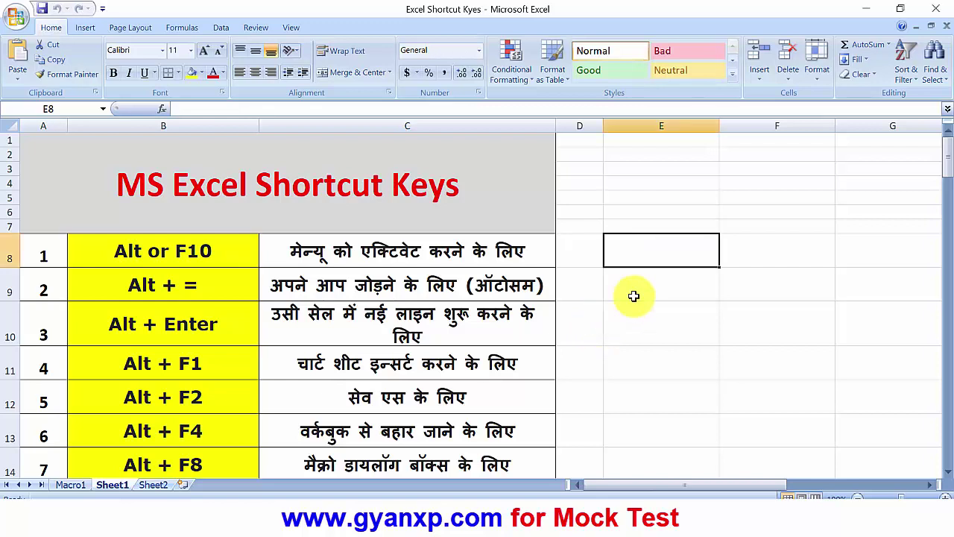
- Switch the ribbon to the View tab with the Alt, W key tips, then dismiss the key tips
{"action": "key", "text": "alt"}
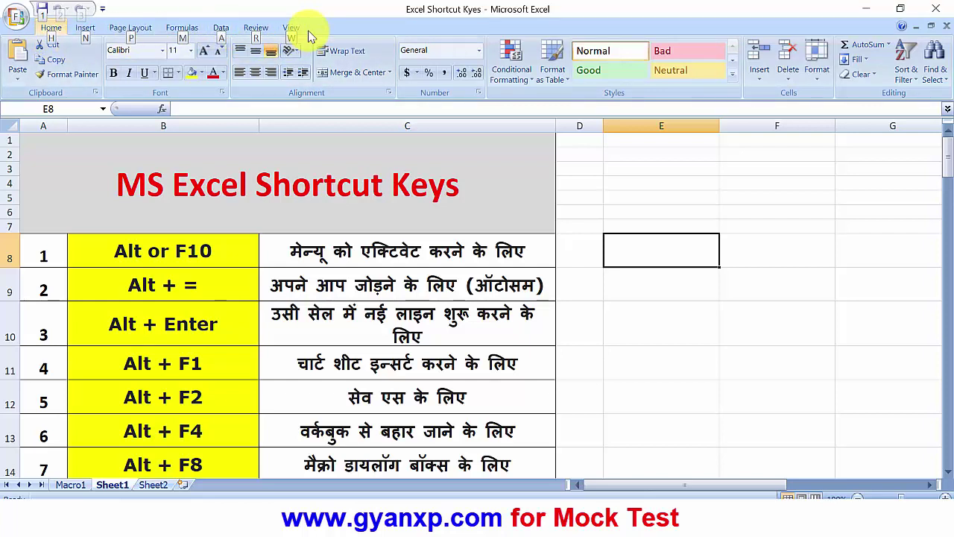
{"action": "key", "text": "w"}
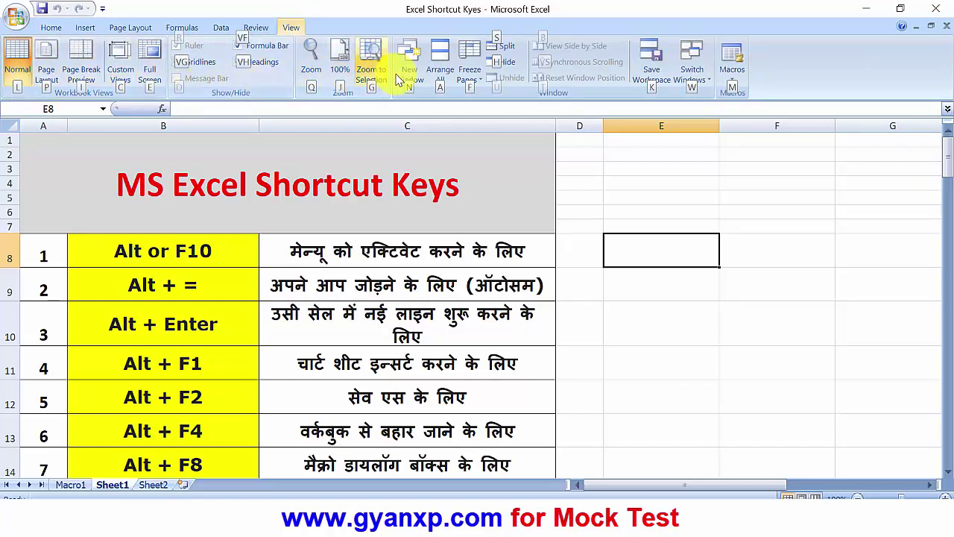
{"action": "key", "text": "Escape"}
{"action": "key", "text": "Escape"}
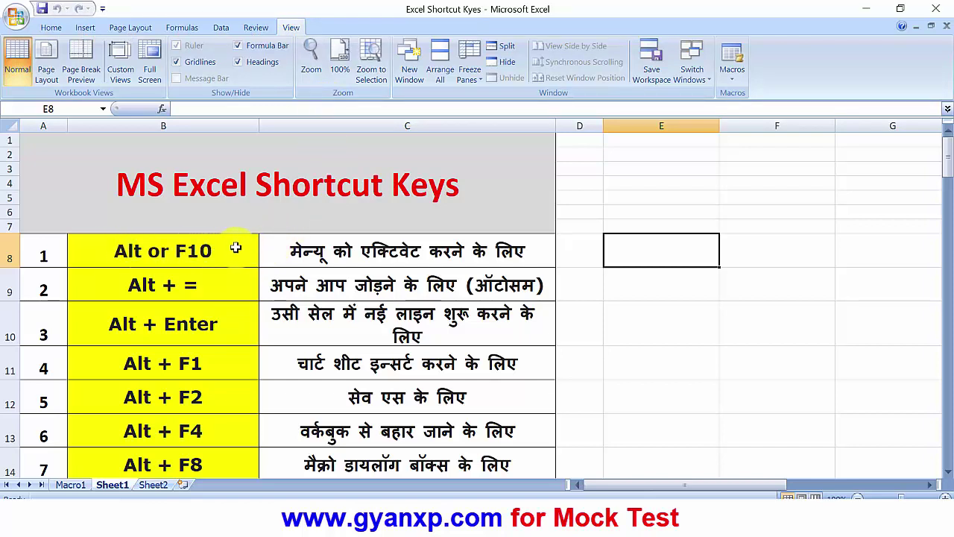
{"action": "scroll", "coordinate": [233, 248], "scroll_direction": "down", "scroll_amount": 1}
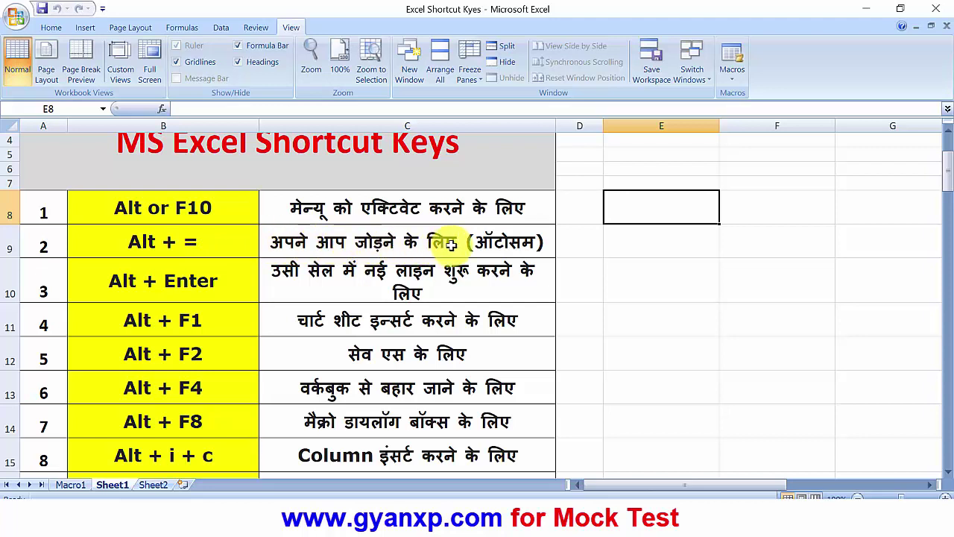
- Enter 4 in F8 and 5 in F9, then AutoSum them into F10 as =SUM(F8:F9), giving 9
{"action": "left_click", "coordinate": [746, 209]}
{"action": "type", "text": "4"}
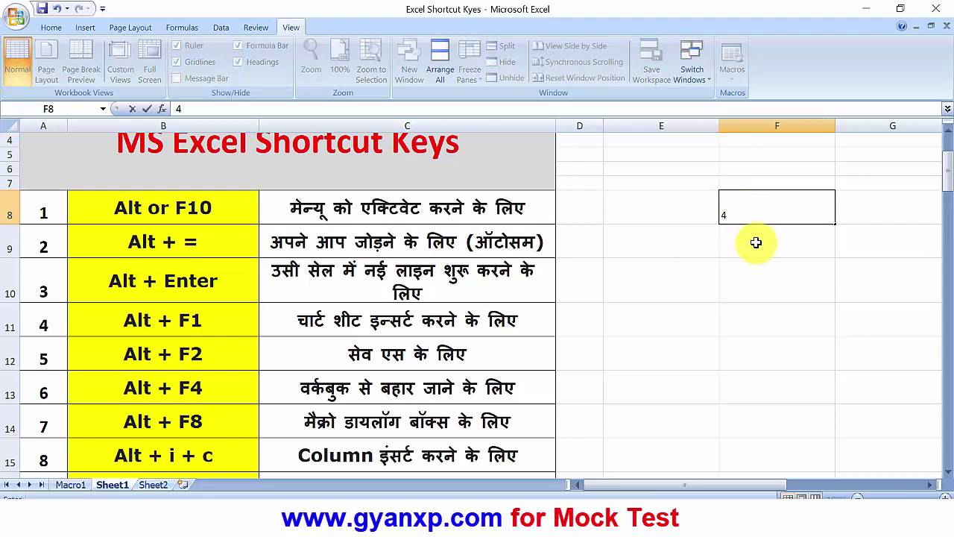
{"action": "left_click", "coordinate": [756, 242]}
{"action": "type", "text": "5"}
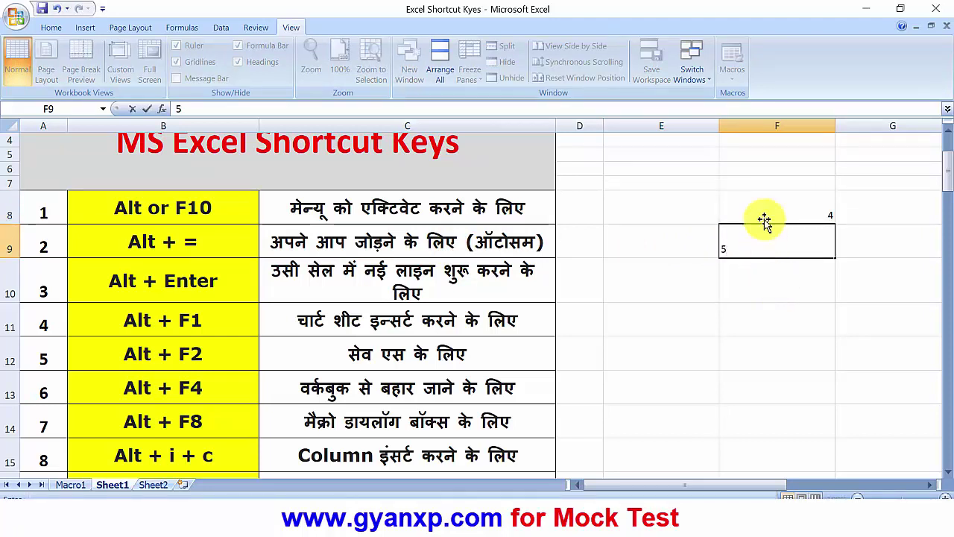
{"action": "left_click", "coordinate": [761, 216]}
{"action": "left_click_drag", "start_coordinate": [767, 212], "coordinate": [781, 276]}
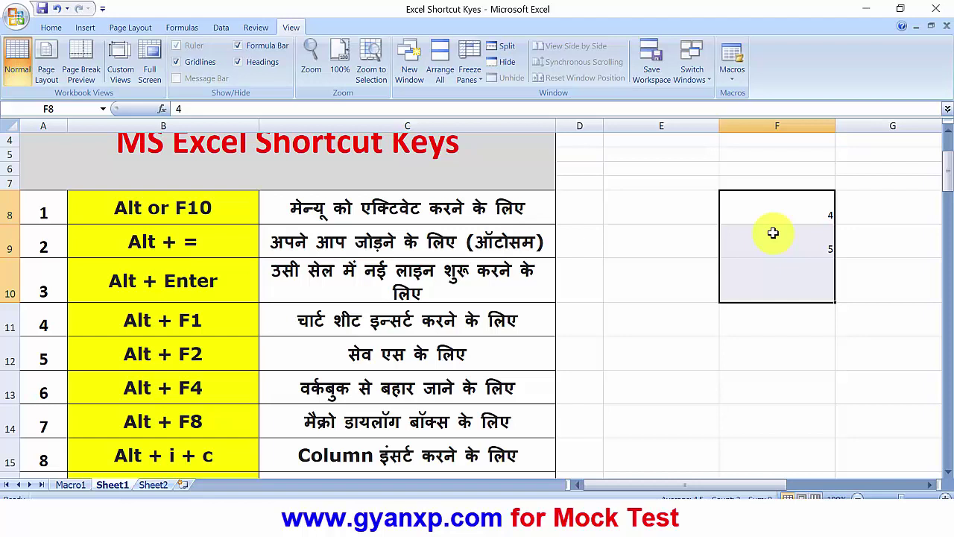
{"action": "key", "text": "alt+equal"}
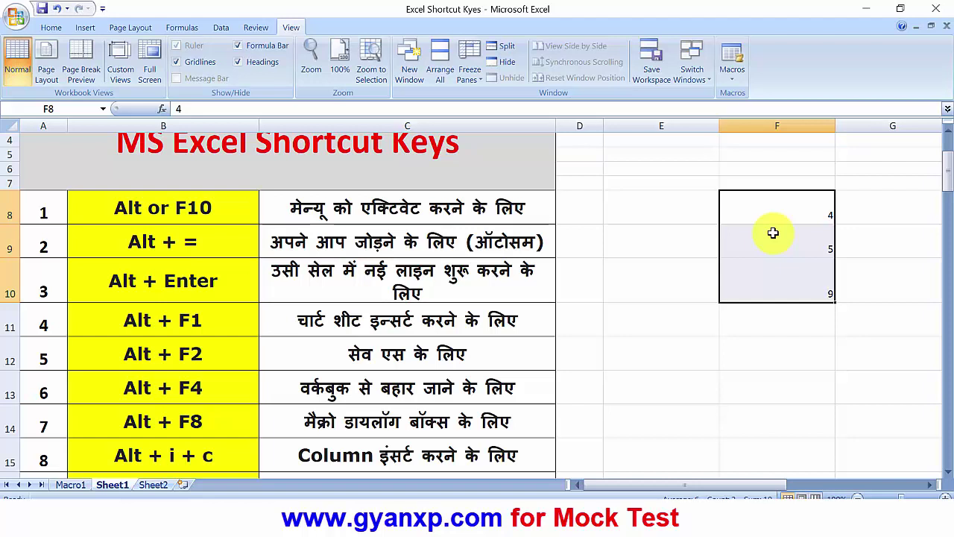
{"action": "left_click", "coordinate": [794, 288]}
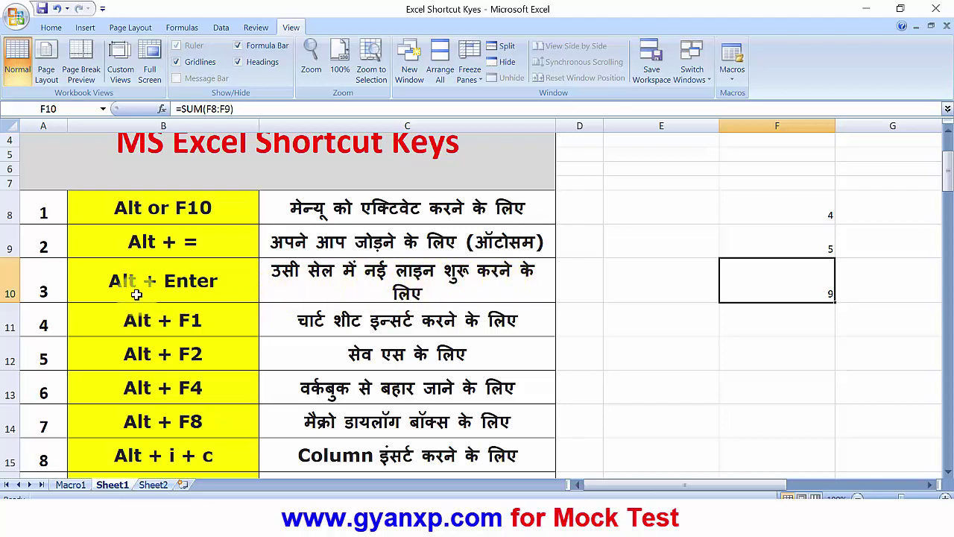
- Enter 'dsfsdf' and 'hjkjhkjhkj' as two lines inside cell E11 using Alt+Enter
{"action": "left_click", "coordinate": [666, 321]}
{"action": "type", "text": "dsfsdf"}
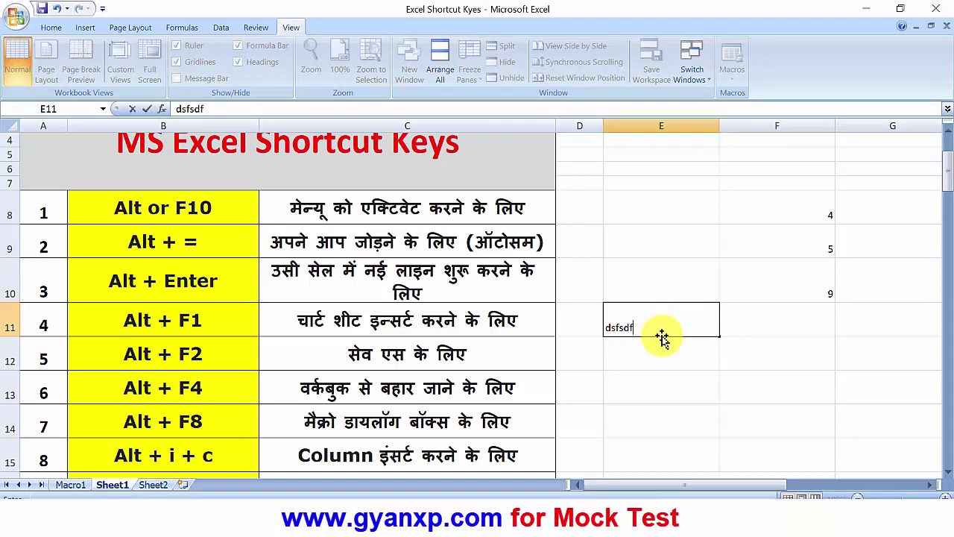
{"action": "key", "text": "alt+Return"}
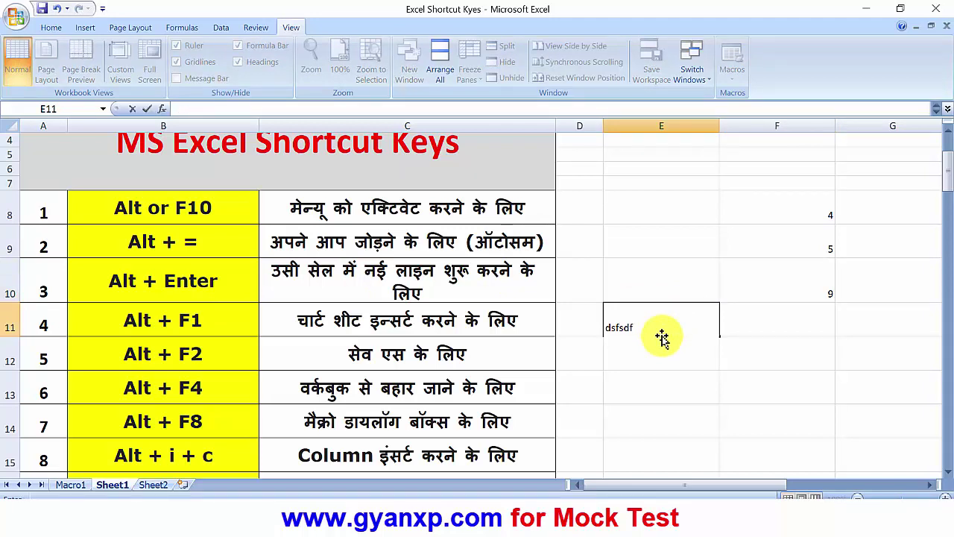
{"action": "type", "text": "hjkjhkjhkj"}
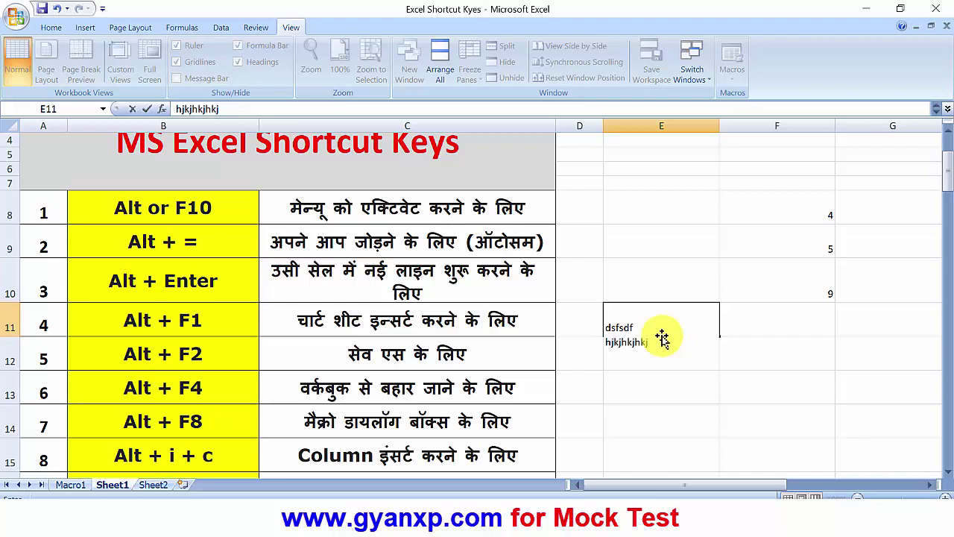
{"action": "left_click", "coordinate": [650, 383]}
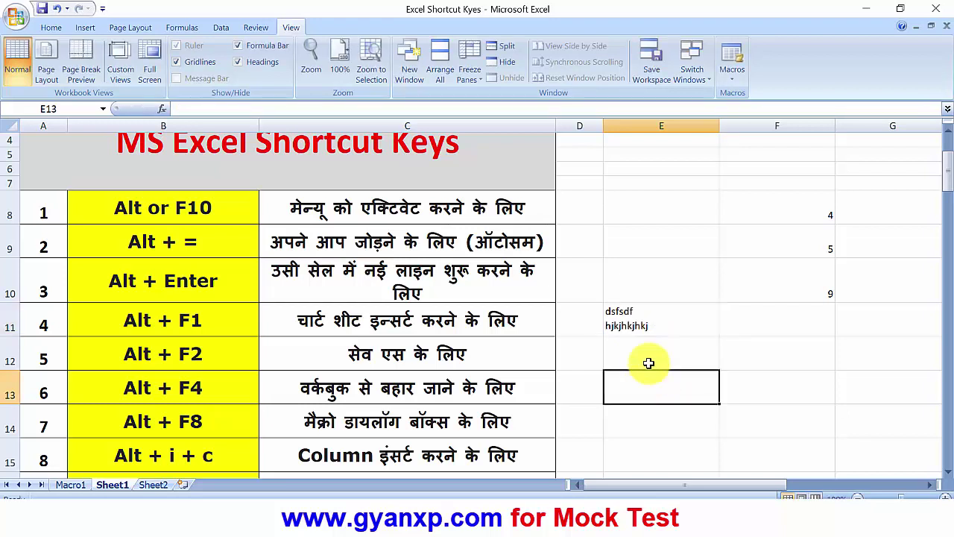
{"action": "left_click", "coordinate": [639, 321]}
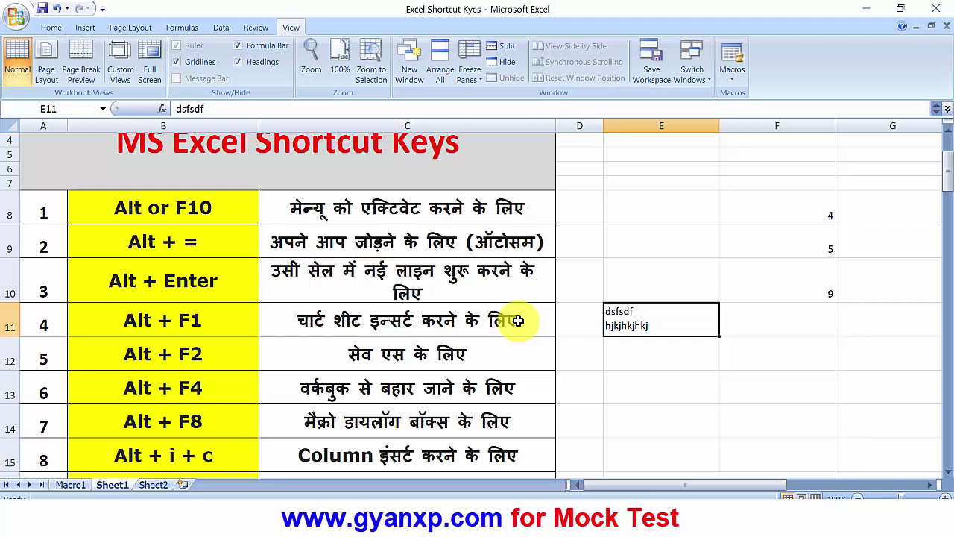
{"action": "key", "text": "alt+F1"}
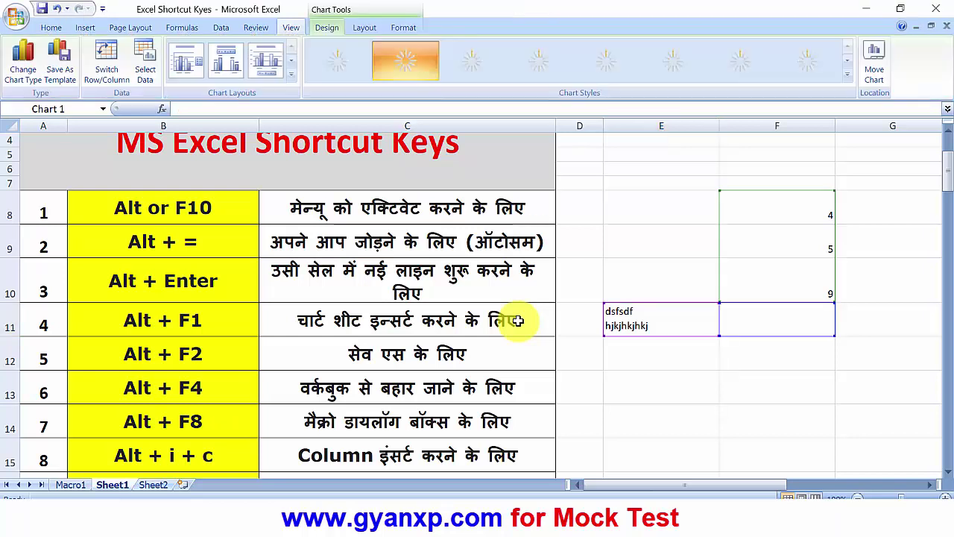
{"action": "left_click_drag", "start_coordinate": [481, 320], "coordinate": [565, 305]}
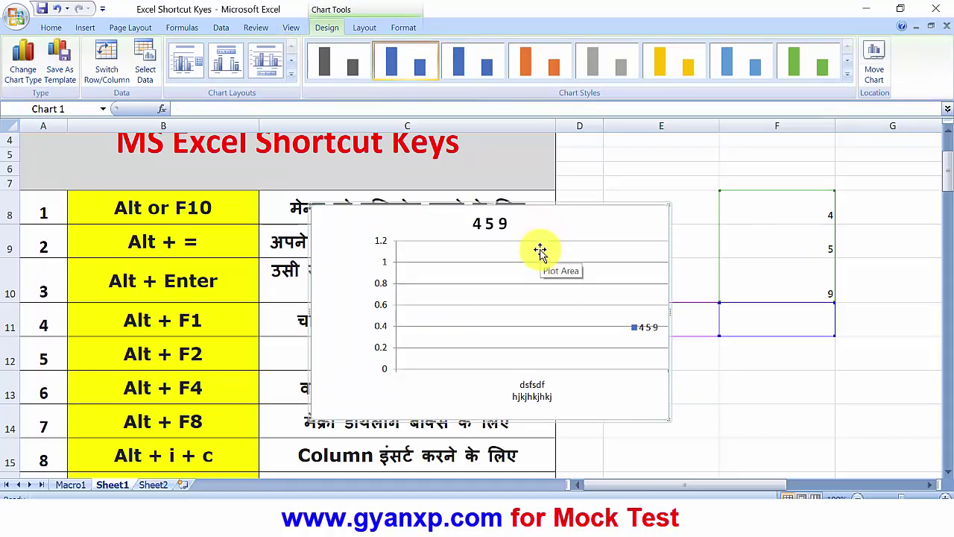
{"action": "key", "text": "Delete"}
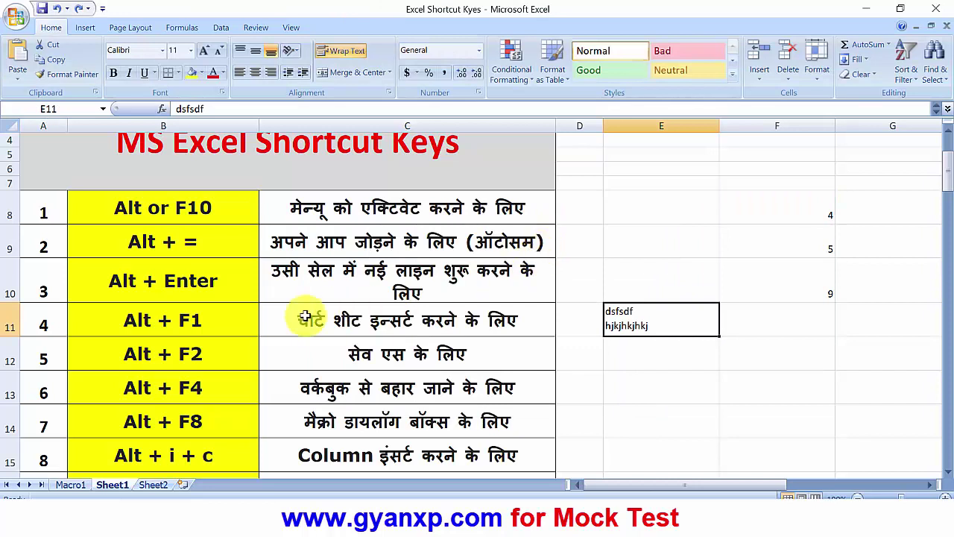
{"action": "left_click", "coordinate": [183, 355]}
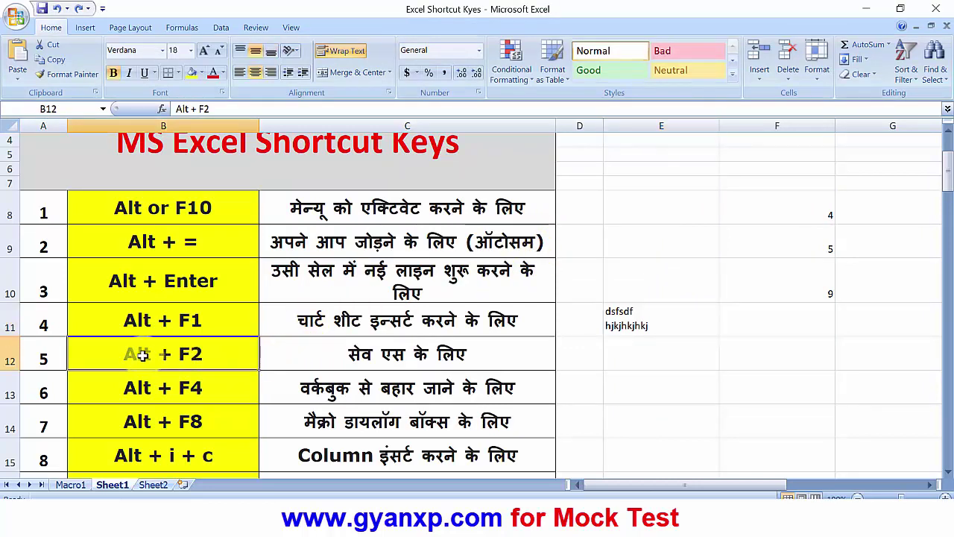
{"action": "scroll", "coordinate": [314, 355], "scroll_direction": "down", "scroll_amount": 1}
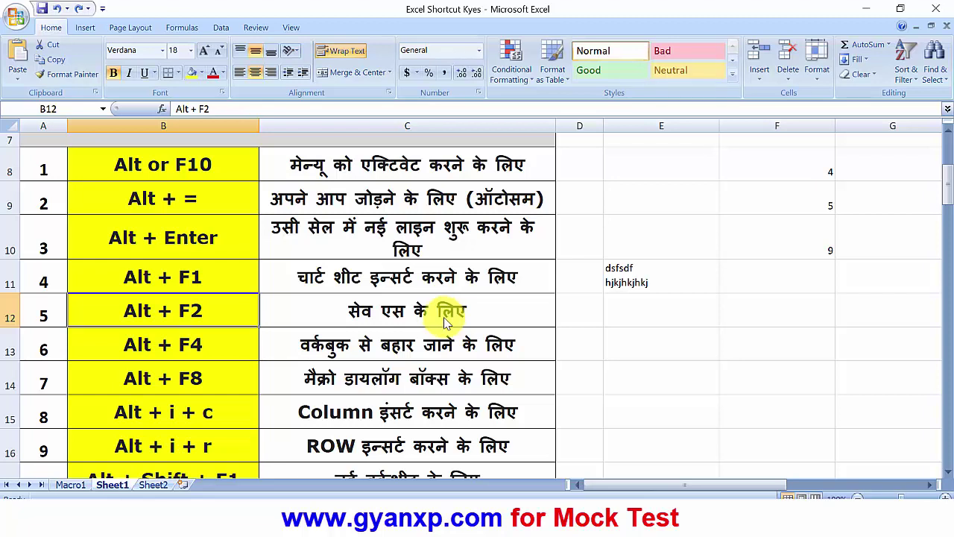
{"action": "key", "text": "alt+F2"}
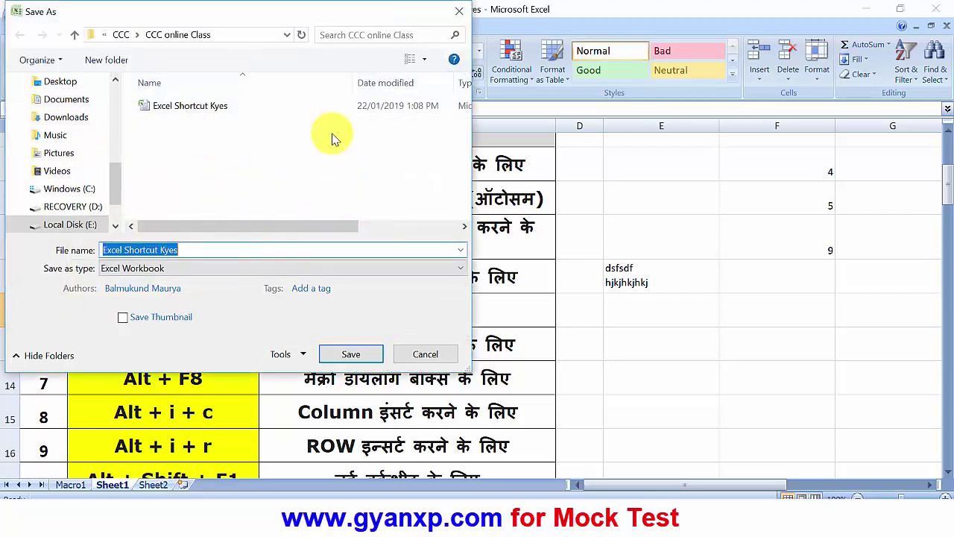
{"action": "left_click_drag", "start_coordinate": [105, 14], "coordinate": [269, 65]}
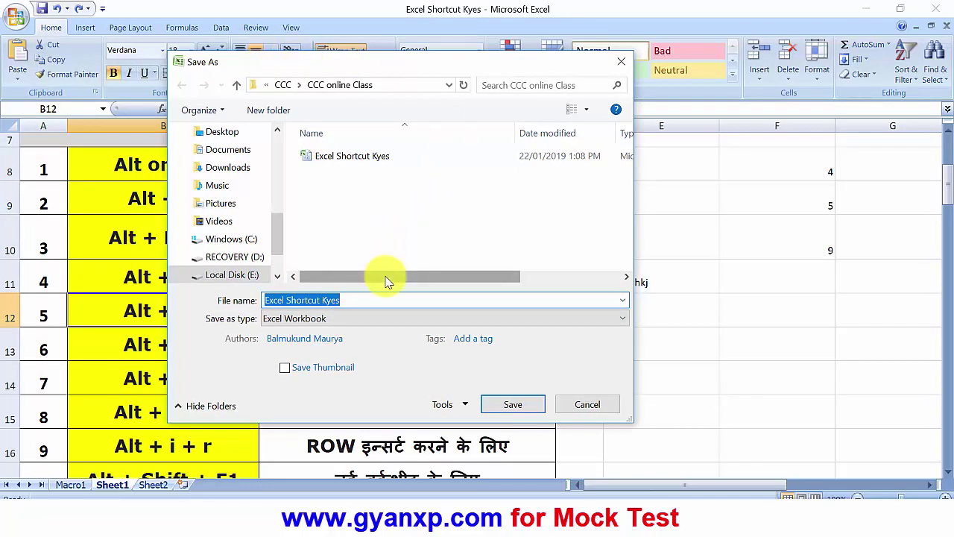
{"action": "left_click", "coordinate": [588, 404]}
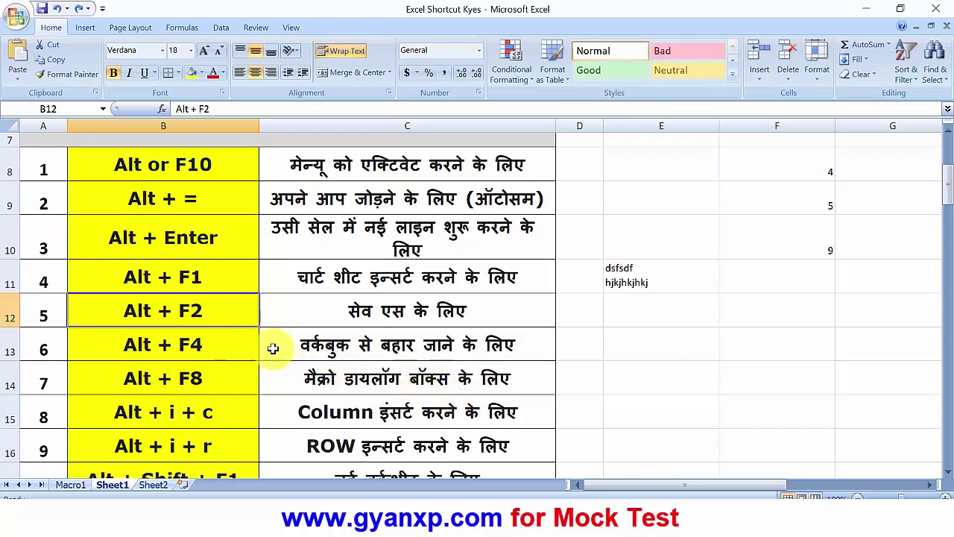
{"action": "left_click", "coordinate": [216, 351]}
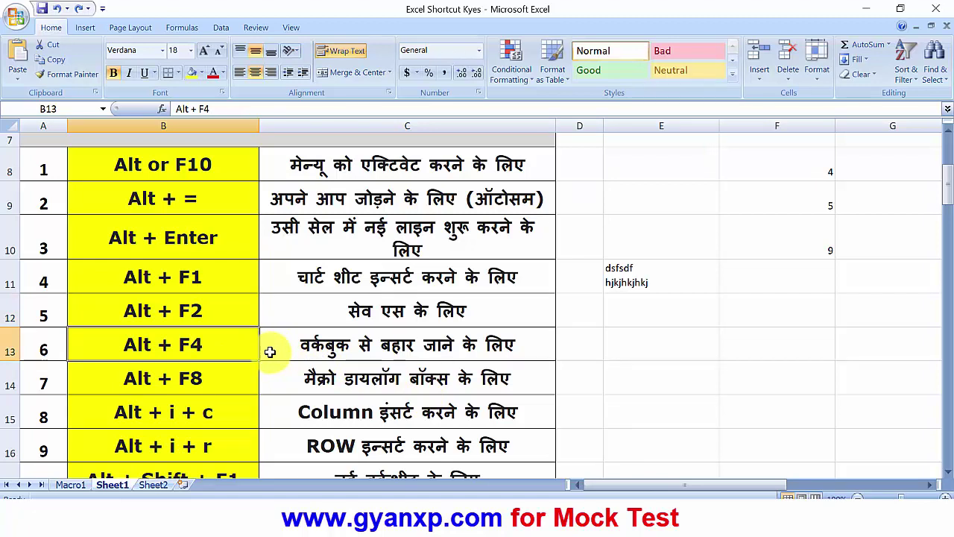
{"action": "left_click", "coordinate": [138, 380]}
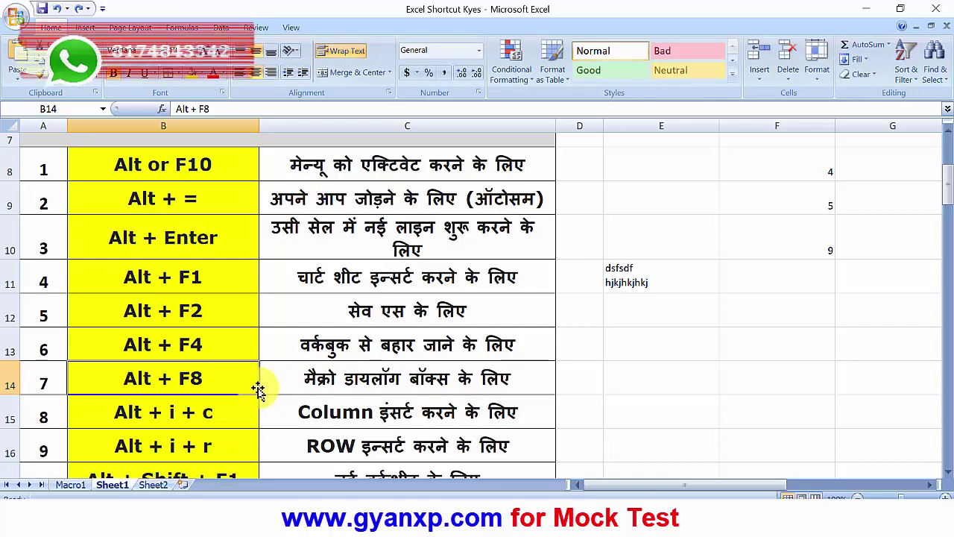
{"action": "key", "text": "alt+F8"}
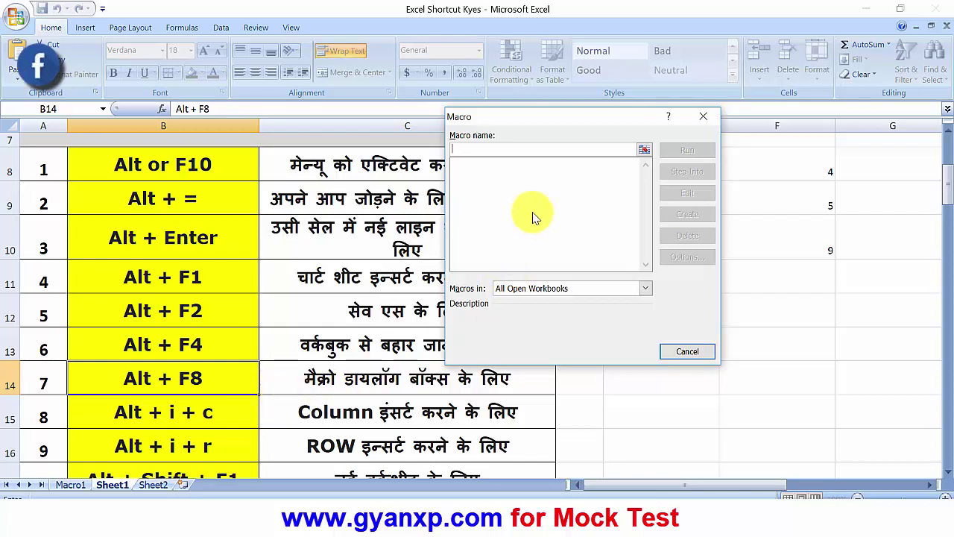
{"action": "type", "text": "sss"}
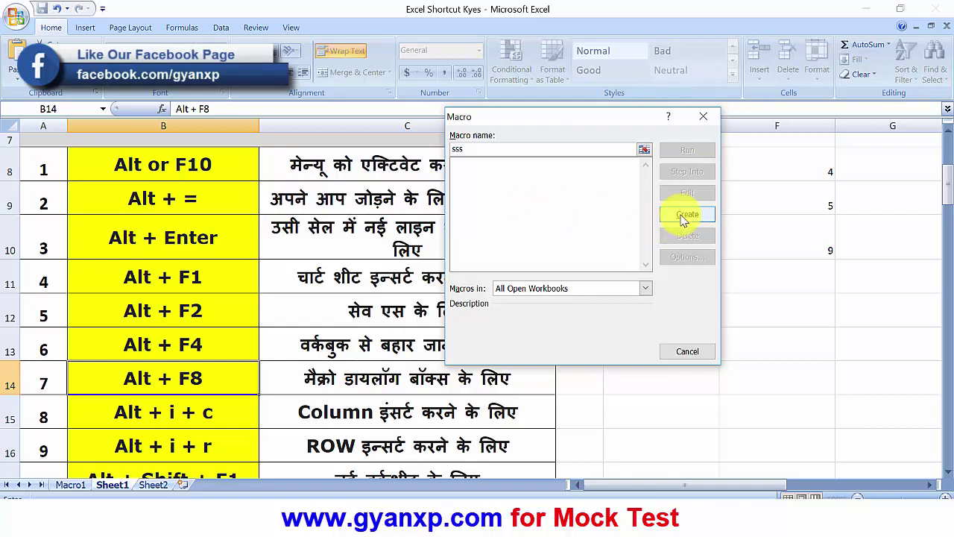
{"action": "left_click", "coordinate": [684, 353]}
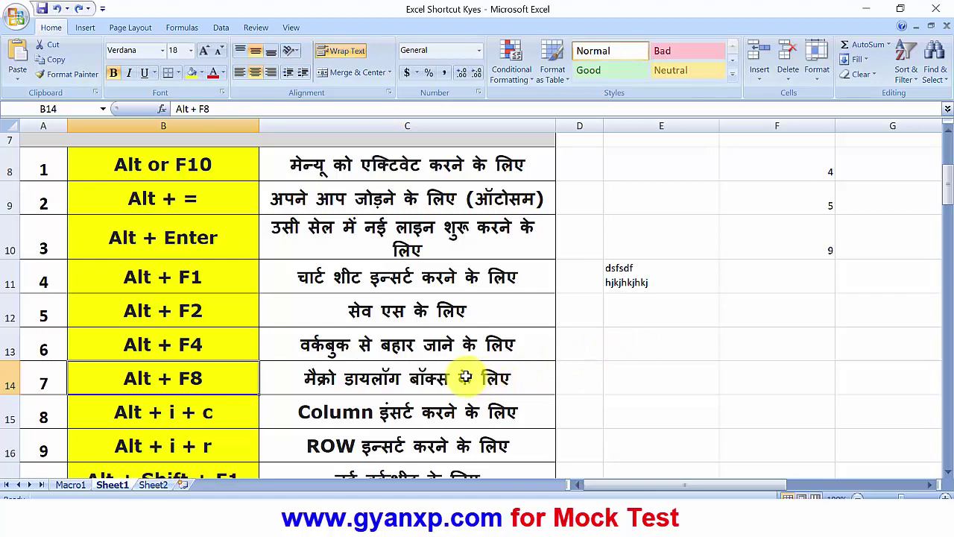
{"action": "scroll", "coordinate": [466, 376], "scroll_direction": "down", "scroll_amount": 1}
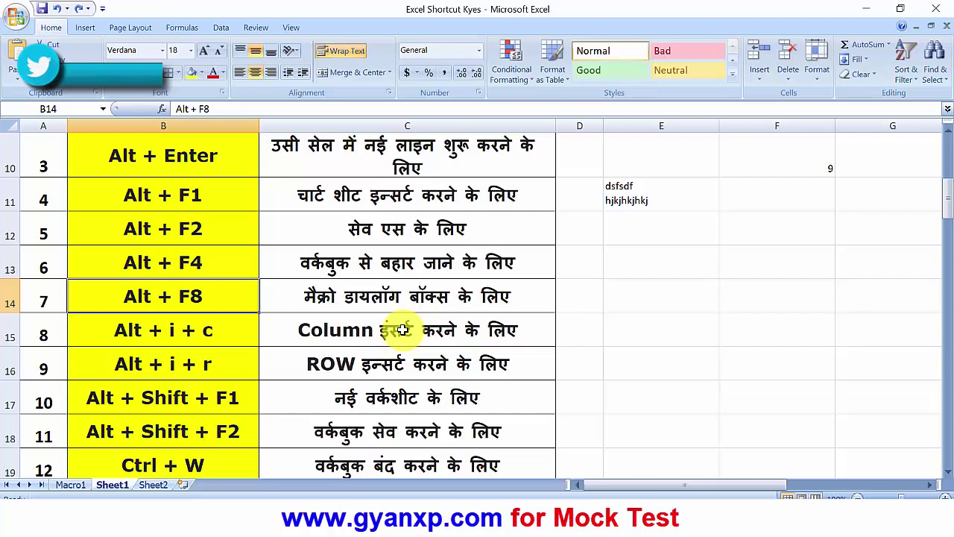
- Type 'ffffffffff' into D15 and 'hhhhhhhhhhh' into E15 beside the Alt + i + c row
{"action": "scroll", "coordinate": [403, 329], "scroll_direction": "down", "scroll_amount": 1}
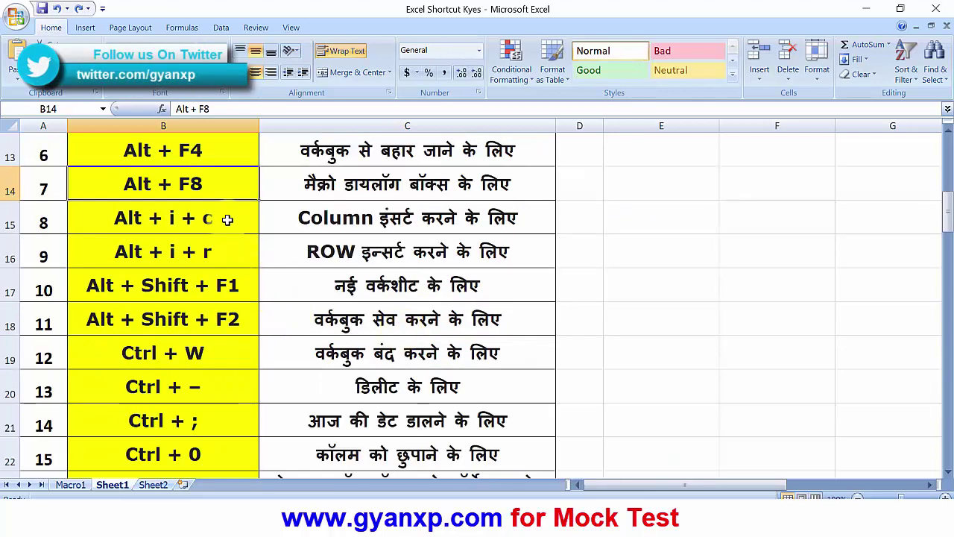
{"action": "left_click", "coordinate": [136, 220]}
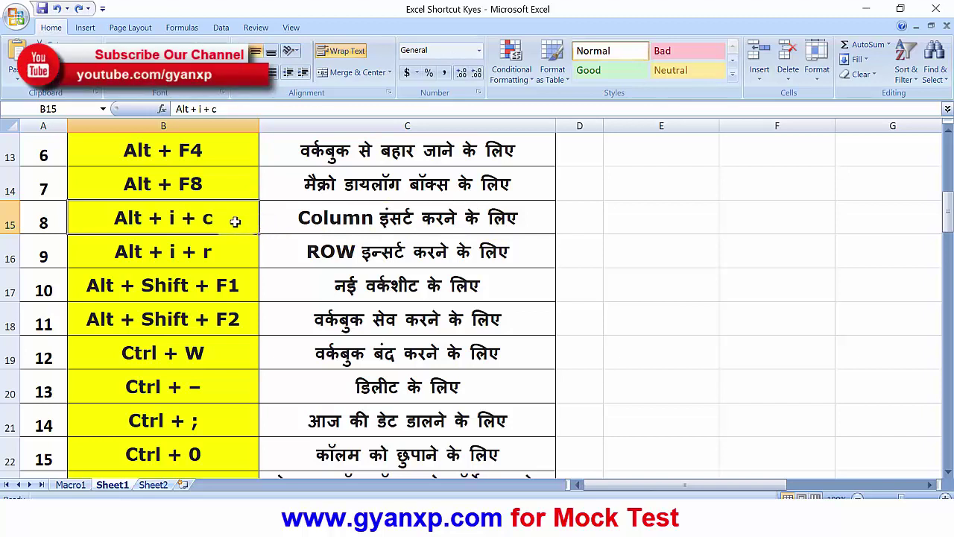
{"action": "left_click", "coordinate": [589, 216]}
{"action": "type", "text": "ff"}
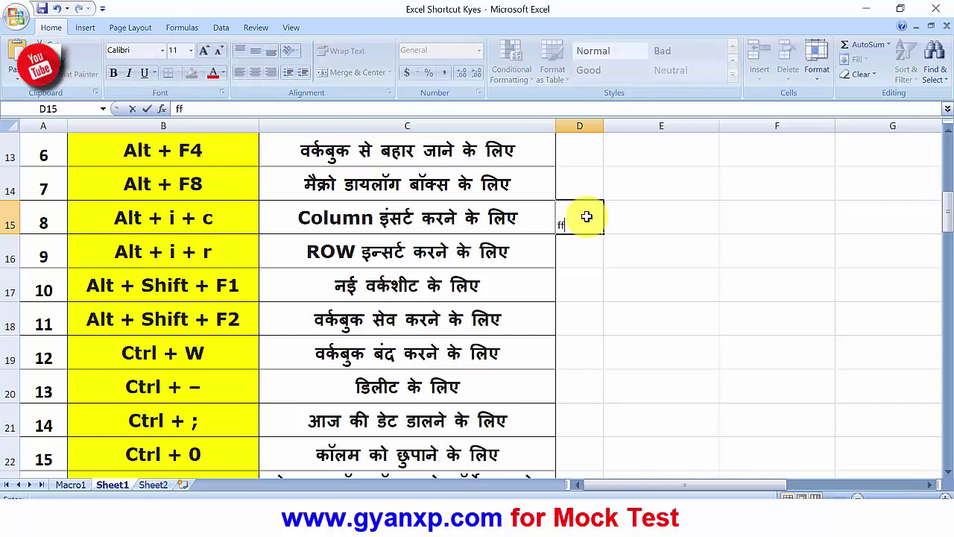
{"action": "type", "text": "ffffffff"}
{"action": "left_click", "coordinate": [650, 223]}
{"action": "type", "text": "hhhhhhhhhhhh"}
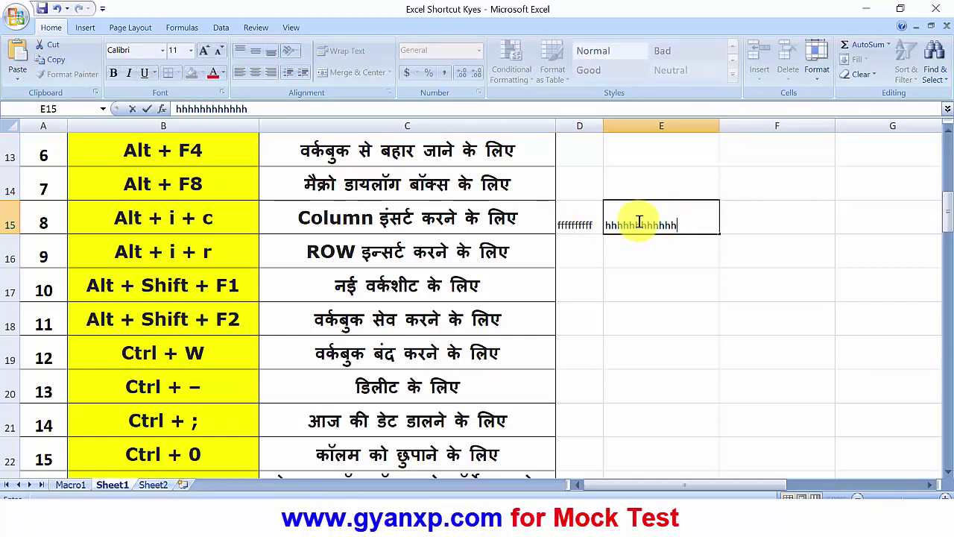
{"action": "left_click", "coordinate": [639, 179]}
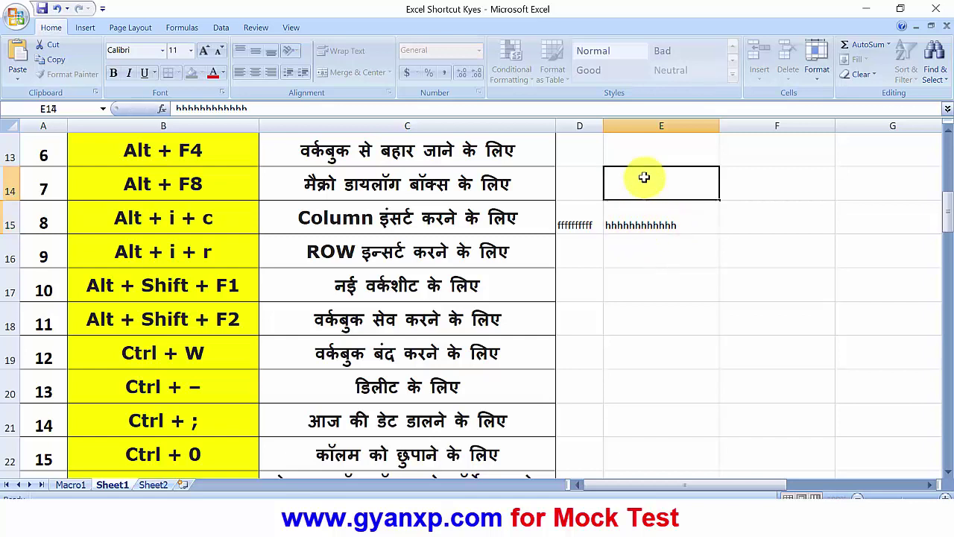
{"action": "left_click", "coordinate": [638, 218]}
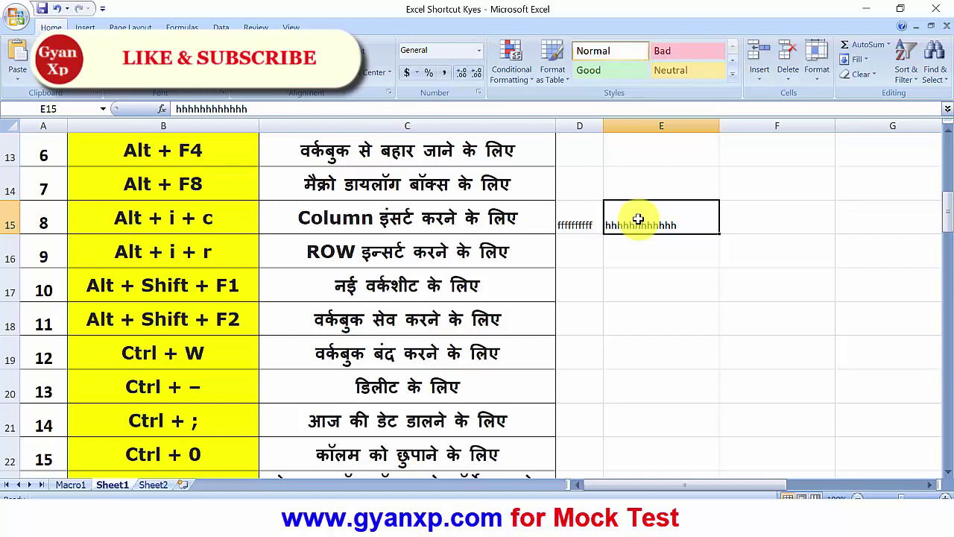
- After a cancelled first try, insert a blank column at E with the Alt, I, C sequence
{"action": "key", "text": "alt+i"}
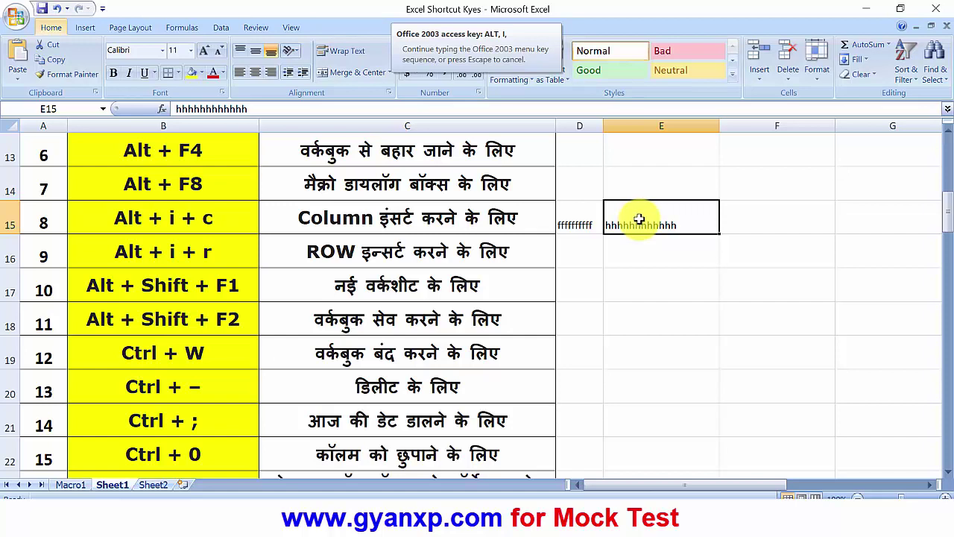
{"action": "key", "text": "Escape"}
{"action": "left_click", "coordinate": [637, 256]}
{"action": "left_click", "coordinate": [644, 221]}
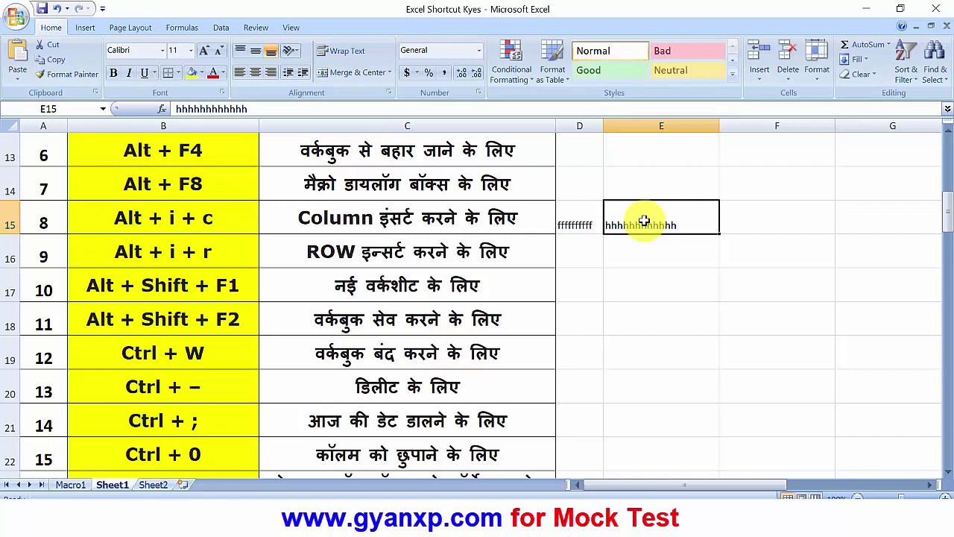
{"action": "key", "text": "alt"}
{"action": "key", "text": "i"}
{"action": "key", "text": "c"}
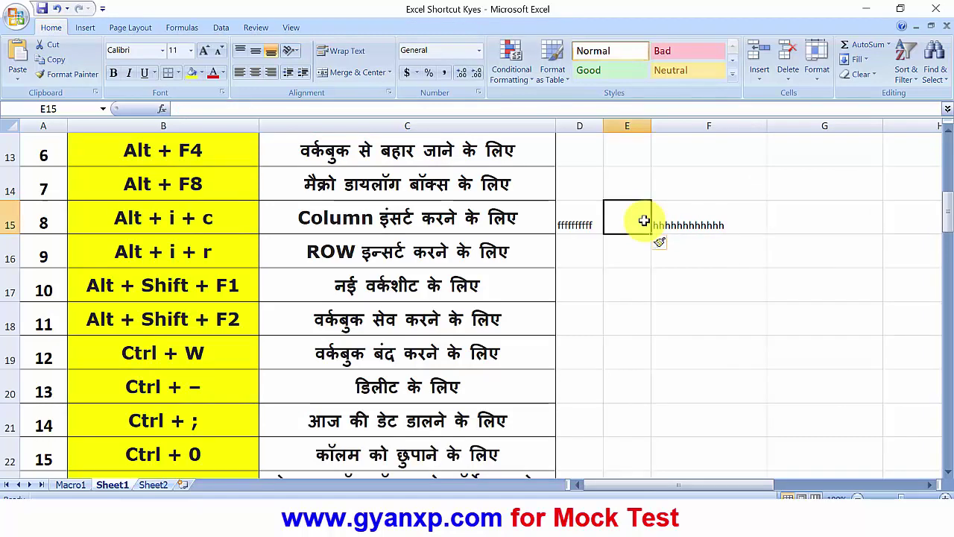
- Check that E15 is now empty and D15 keeps the f text, then select the Alt + i + r entry
{"action": "left_click", "coordinate": [627, 254]}
{"action": "left_click", "coordinate": [633, 223]}
{"action": "left_click", "coordinate": [693, 220]}
{"action": "left_click", "coordinate": [566, 222]}
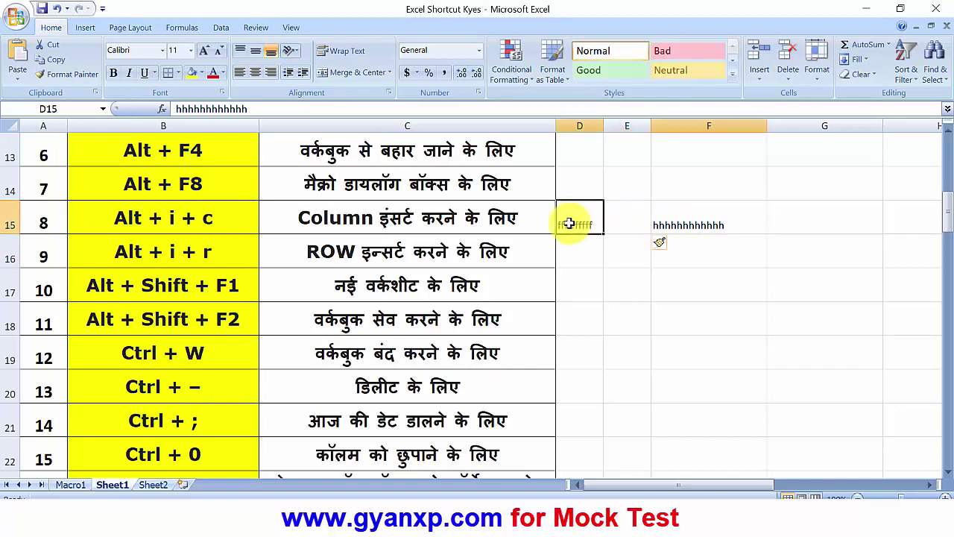
{"action": "left_click", "coordinate": [622, 223]}
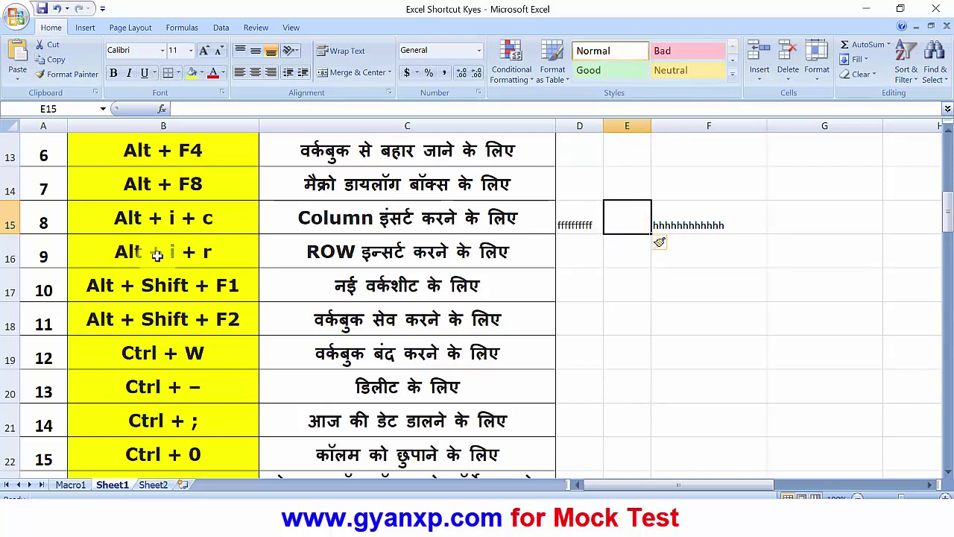
{"action": "left_click", "coordinate": [138, 254]}
{"action": "key", "text": "alt+r"}
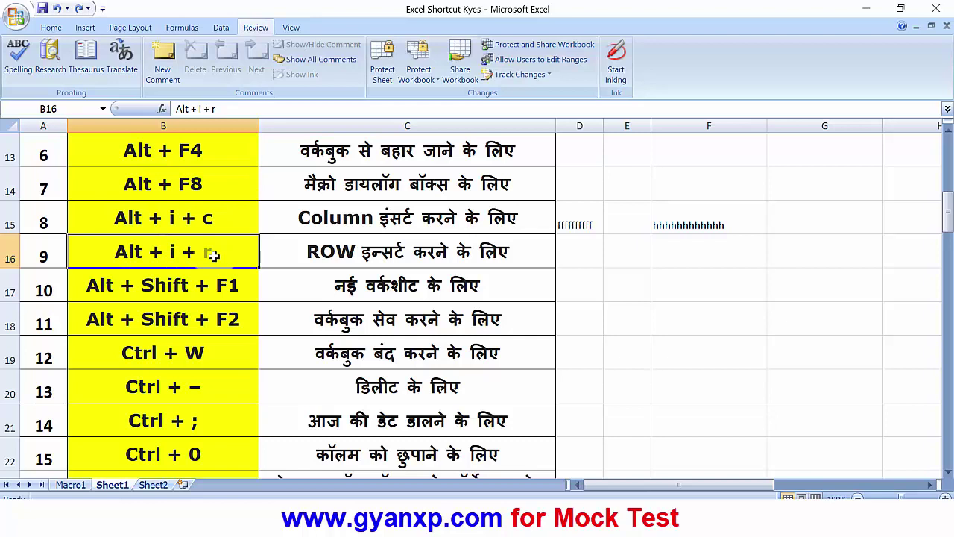
{"action": "left_click", "coordinate": [8, 249]}
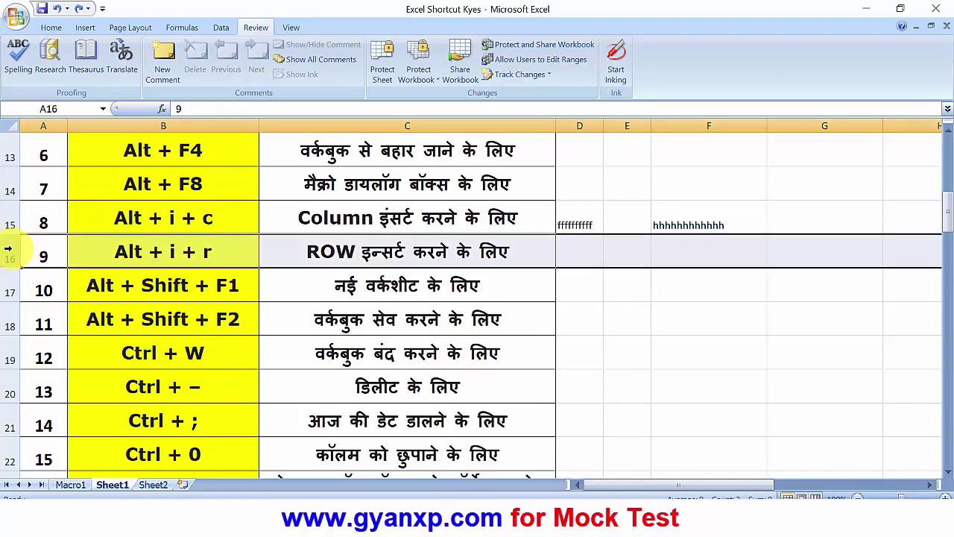
{"action": "key", "text": "alt+i"}
{"action": "key", "text": "r"}
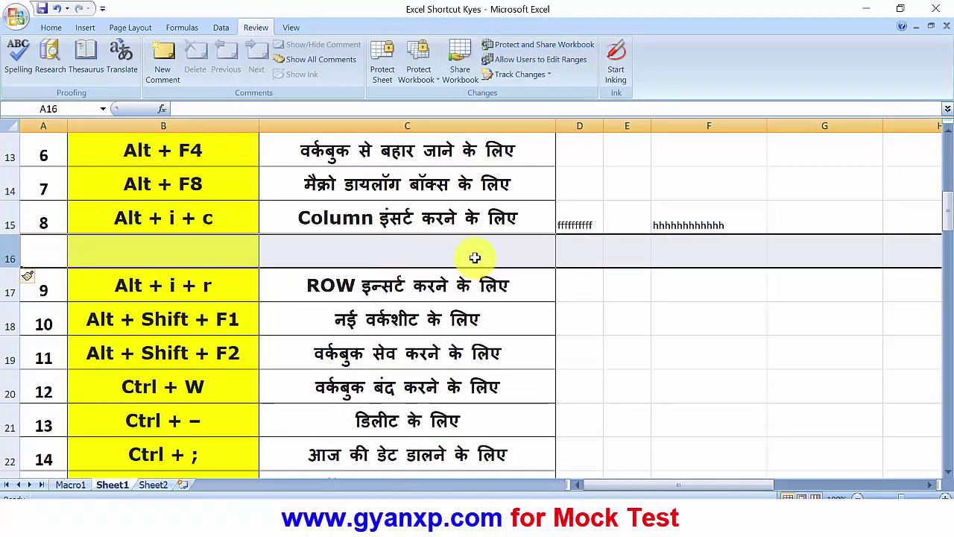
{"action": "key", "text": "ctrl+z"}
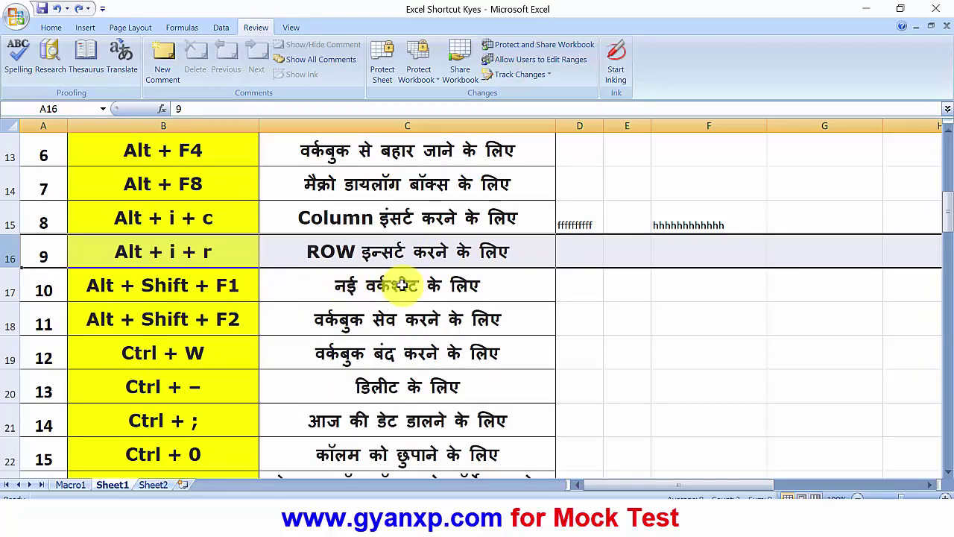
{"action": "scroll", "coordinate": [486, 282], "scroll_direction": "down", "scroll_amount": 1}
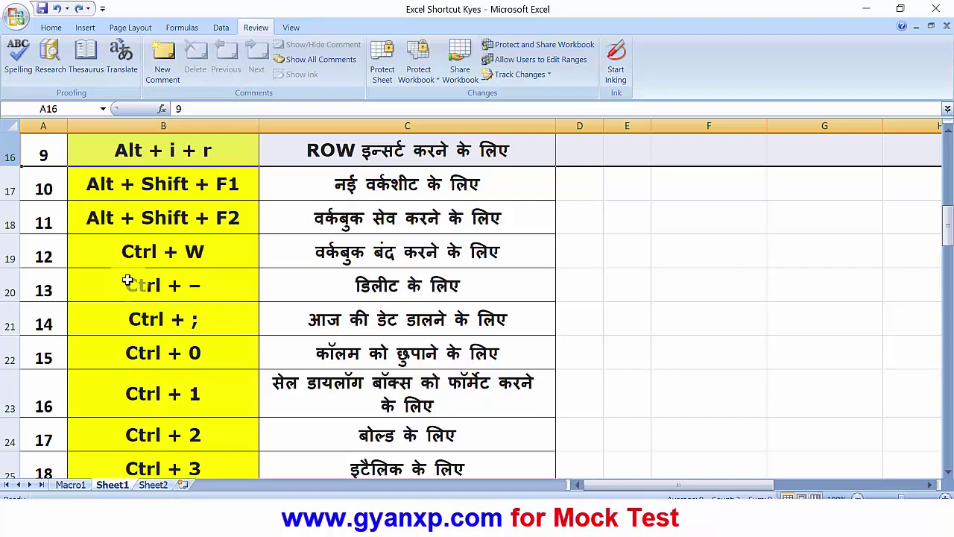
- Insert new worksheet Sheet3 with Alt+Shift+F1, then go back to Sheet1
{"action": "key", "text": "alt+shift+F1"}
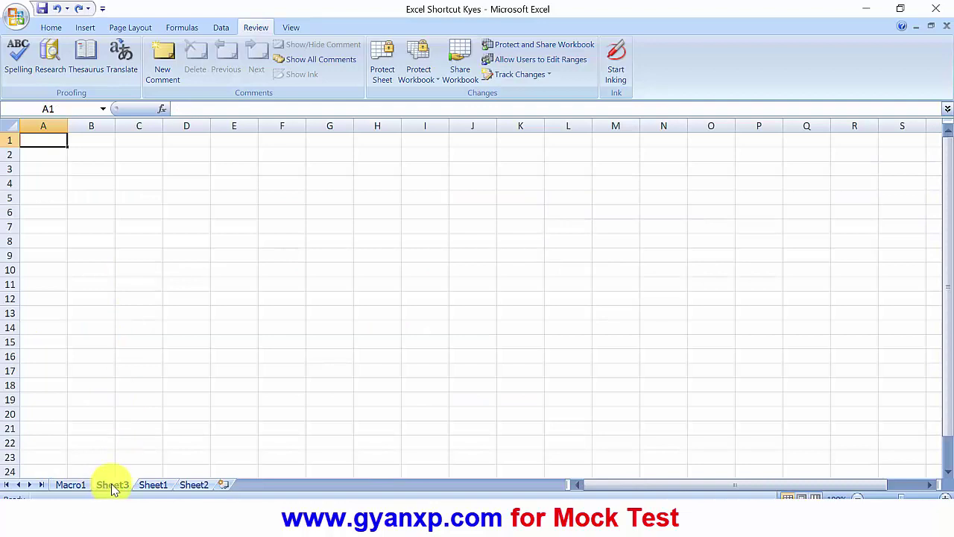
{"action": "left_click", "coordinate": [153, 486]}
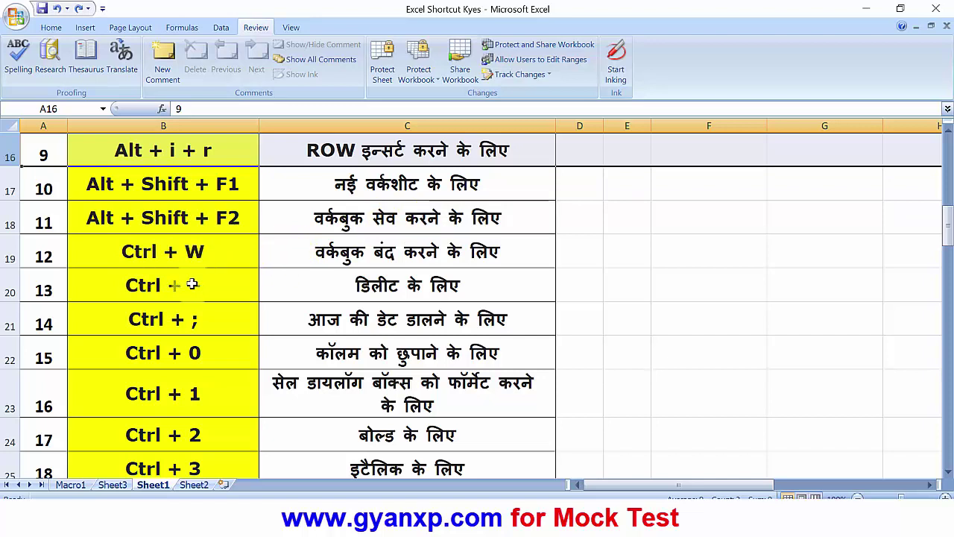
- Enter today's date, 22/01/2019, in F21 using Ctrl+;
{"action": "left_click", "coordinate": [315, 287]}
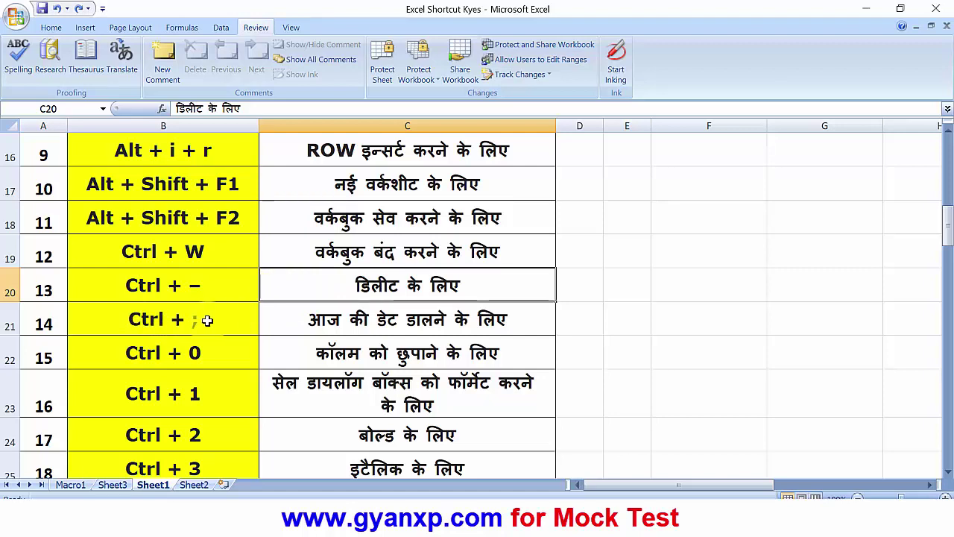
{"action": "left_click", "coordinate": [691, 316]}
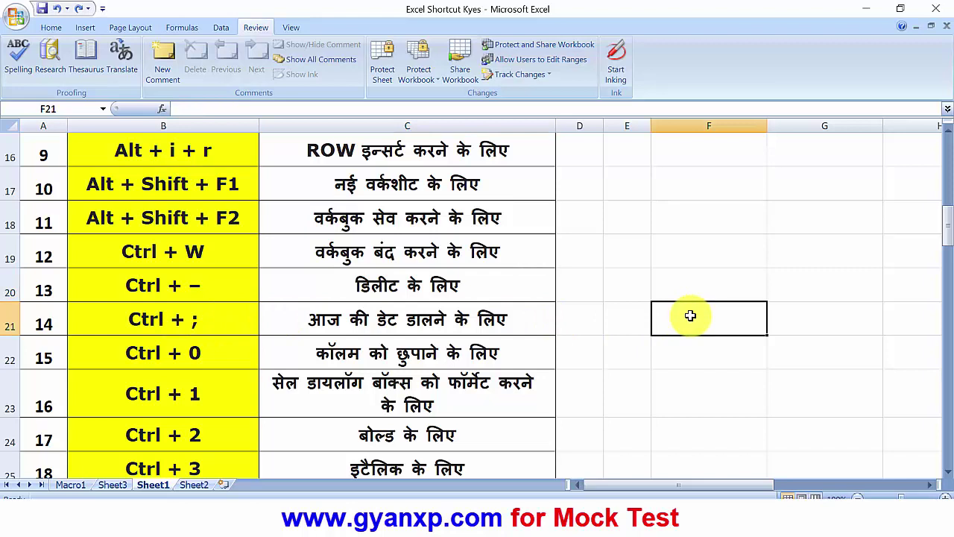
{"action": "key", "text": "ctrl+semicolon"}
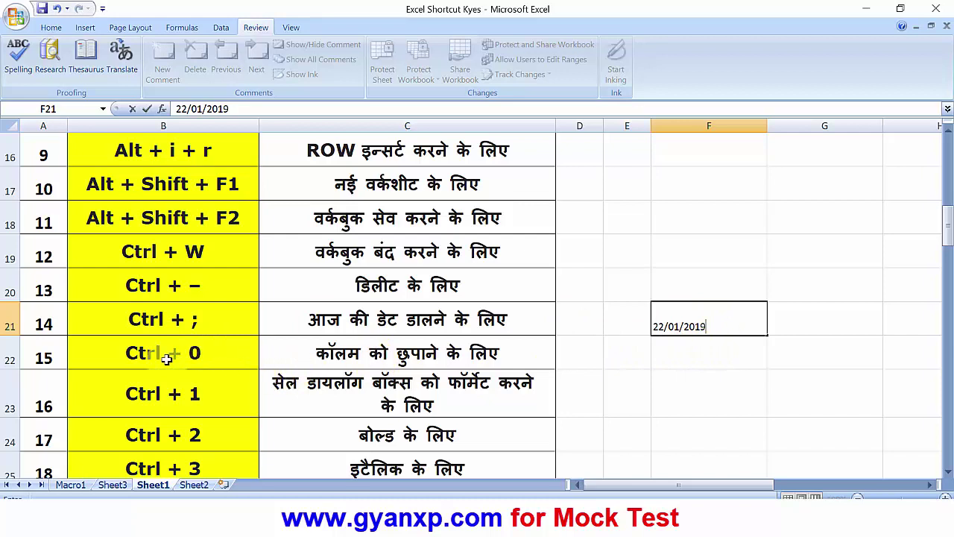
{"action": "left_click", "coordinate": [319, 355]}
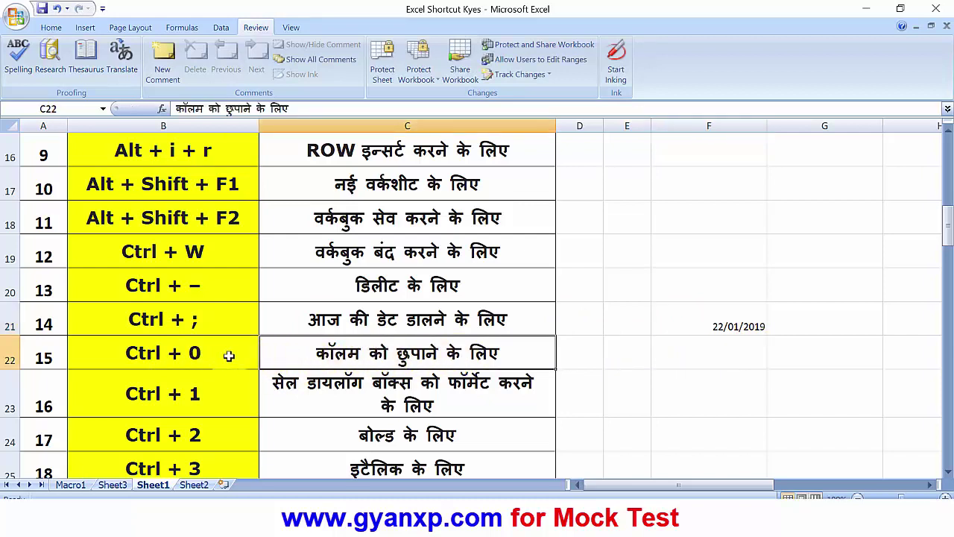
{"action": "left_click", "coordinate": [737, 327]}
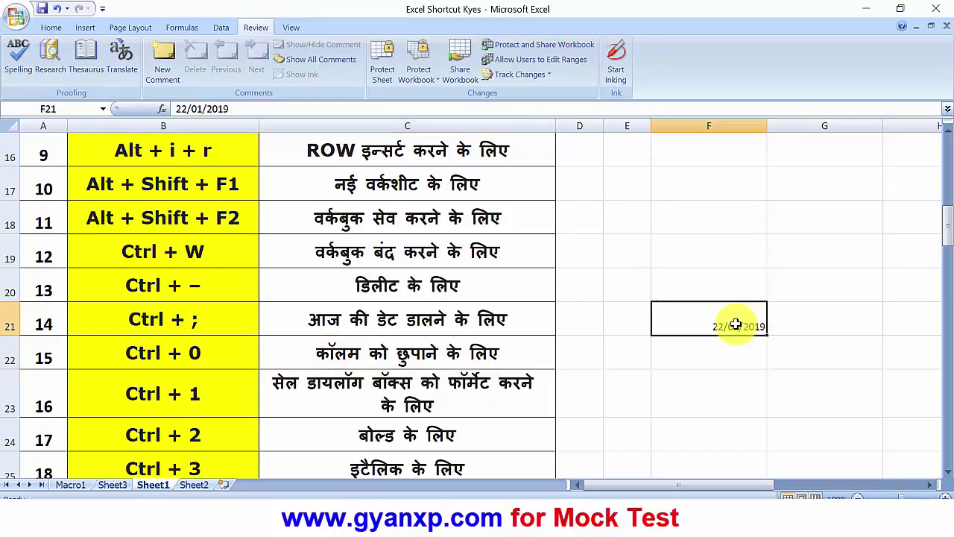
{"action": "left_click", "coordinate": [717, 125]}
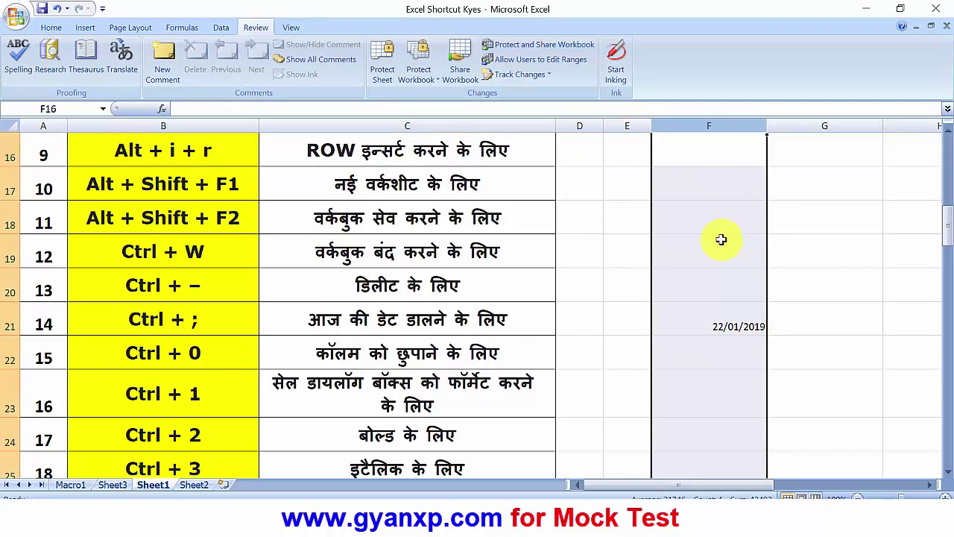
{"action": "key", "text": "ctrl+0"}
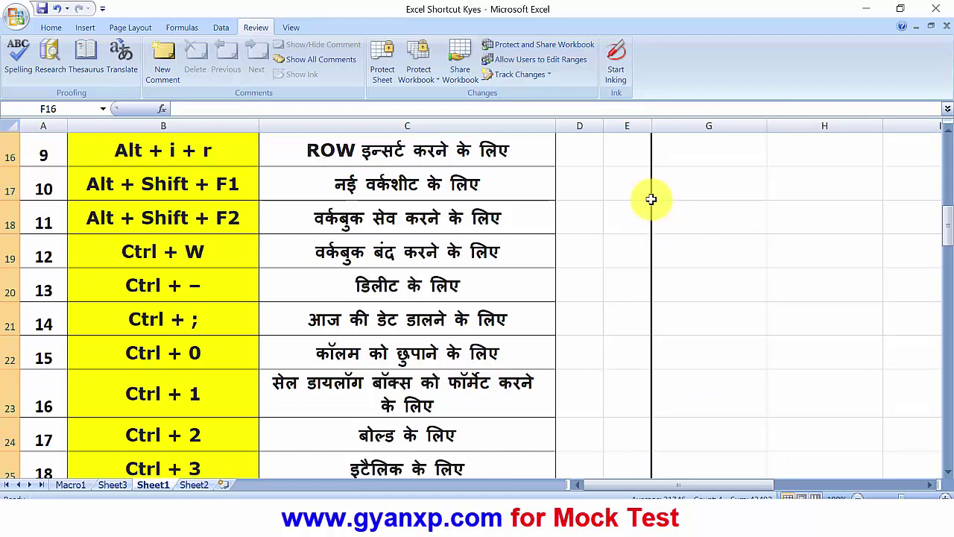
{"action": "key", "text": "ctrl+shift+0"}
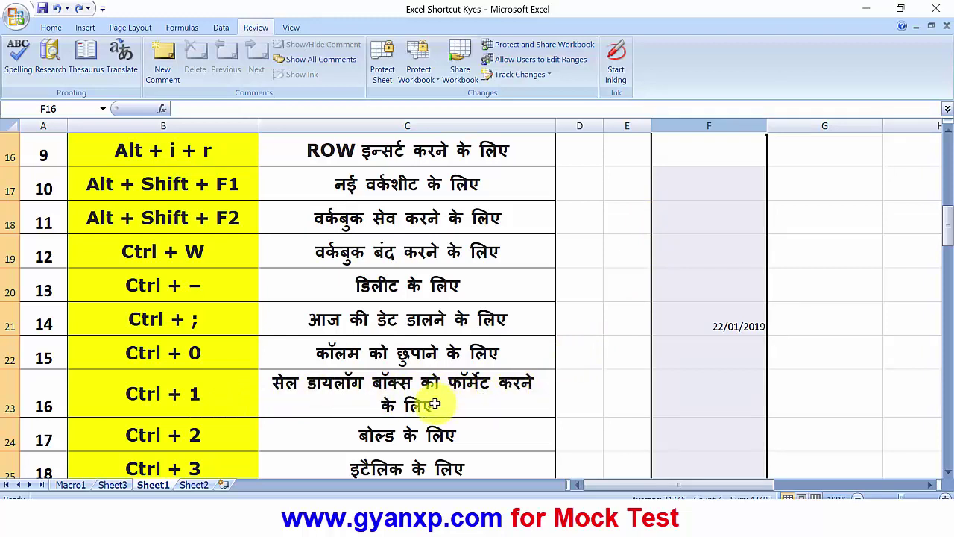
{"action": "left_click", "coordinate": [618, 393]}
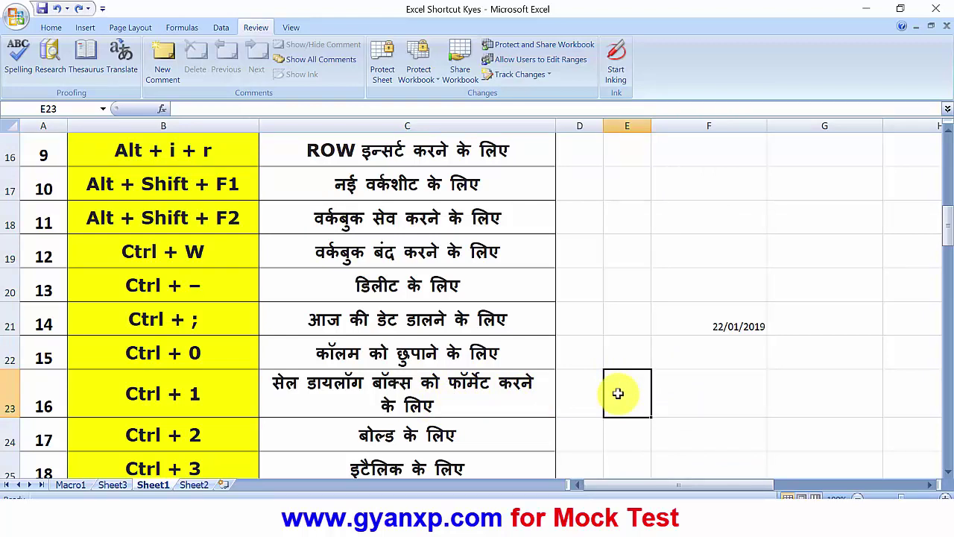
{"action": "key", "text": "ctrl+1"}
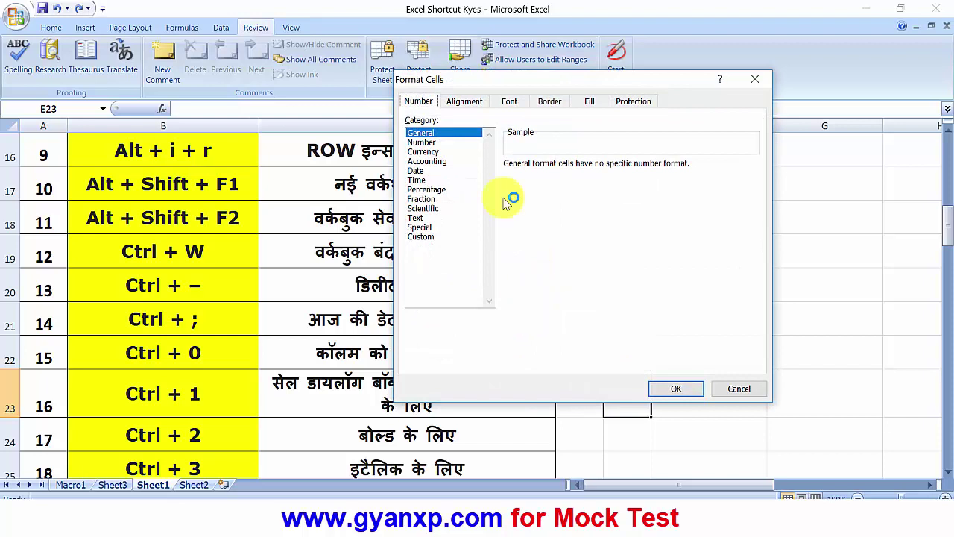
{"action": "left_click_drag", "start_coordinate": [537, 86], "coordinate": [630, 133]}
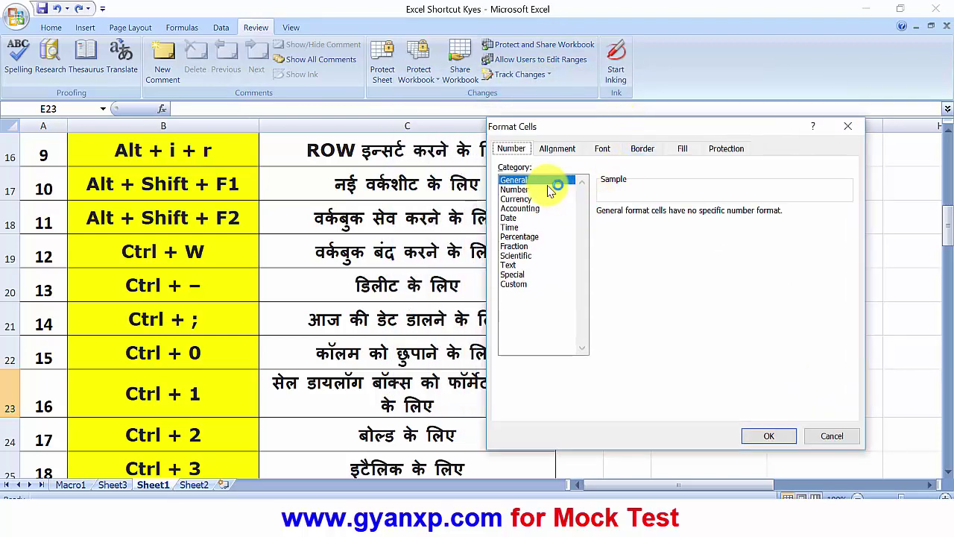
{"action": "left_click", "coordinate": [857, 439]}
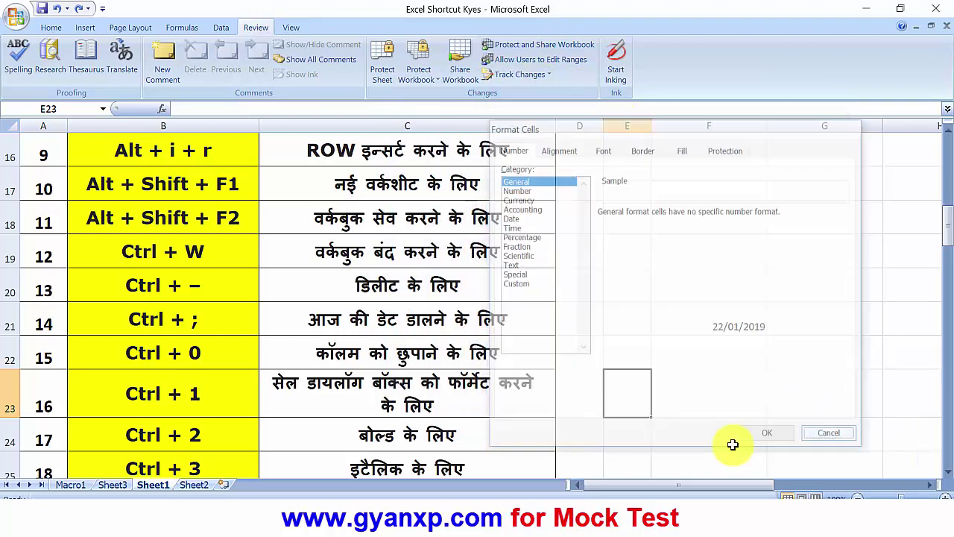
{"action": "left_click", "coordinate": [161, 395]}
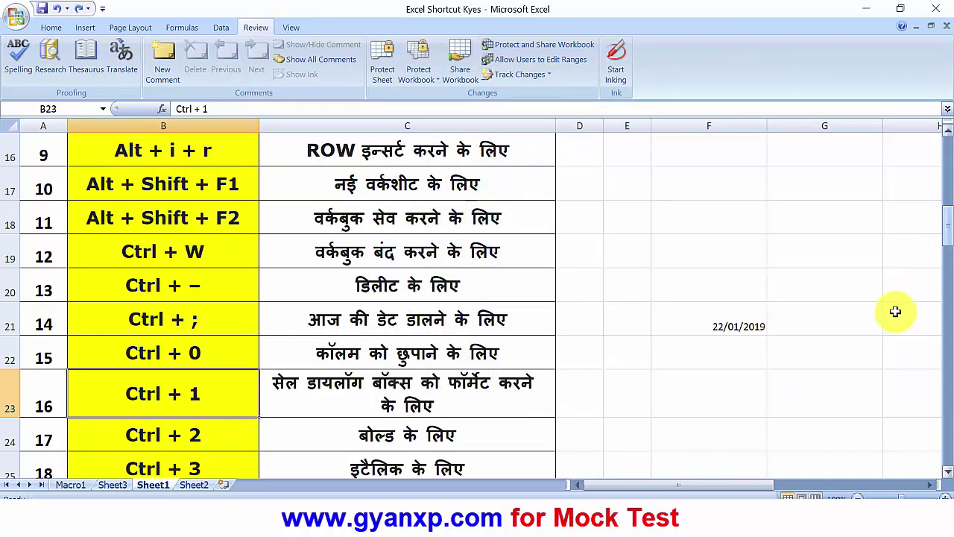
- Toggle italic on the C25 description with Ctrl+3, leaving it plain
{"action": "scroll", "coordinate": [701, 342], "scroll_direction": "down", "scroll_amount": 1}
{"action": "scroll", "coordinate": [690, 343], "scroll_direction": "down", "scroll_amount": 1}
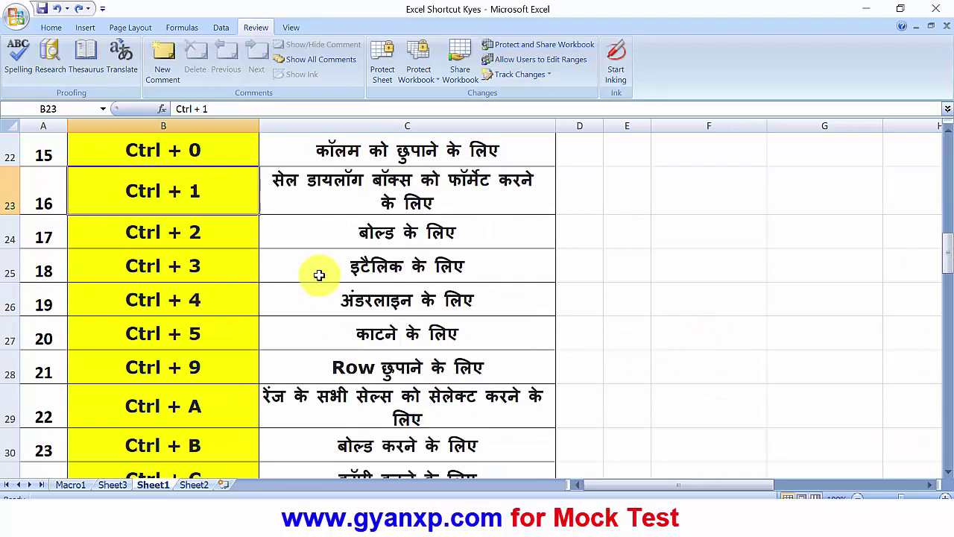
{"action": "left_click", "coordinate": [391, 267]}
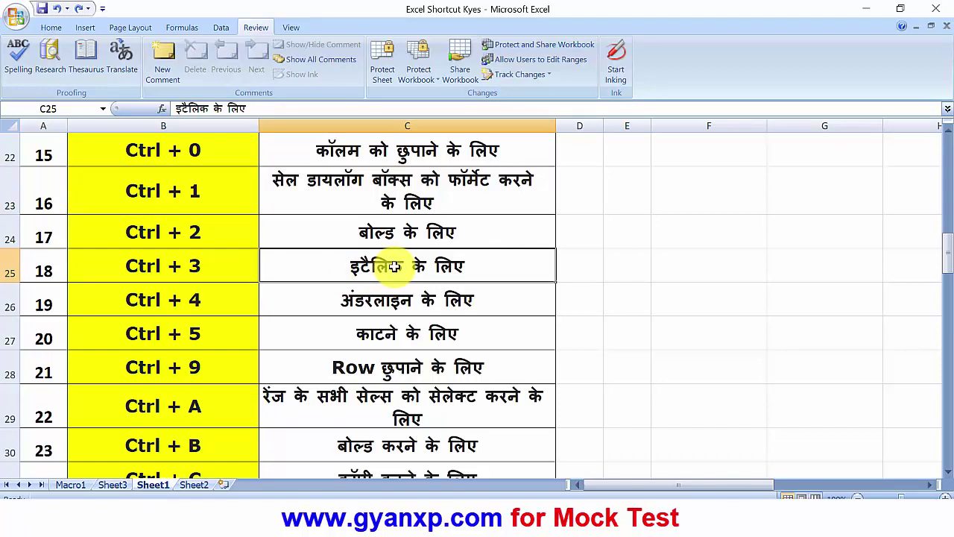
{"action": "key", "text": "ctrl+3"}
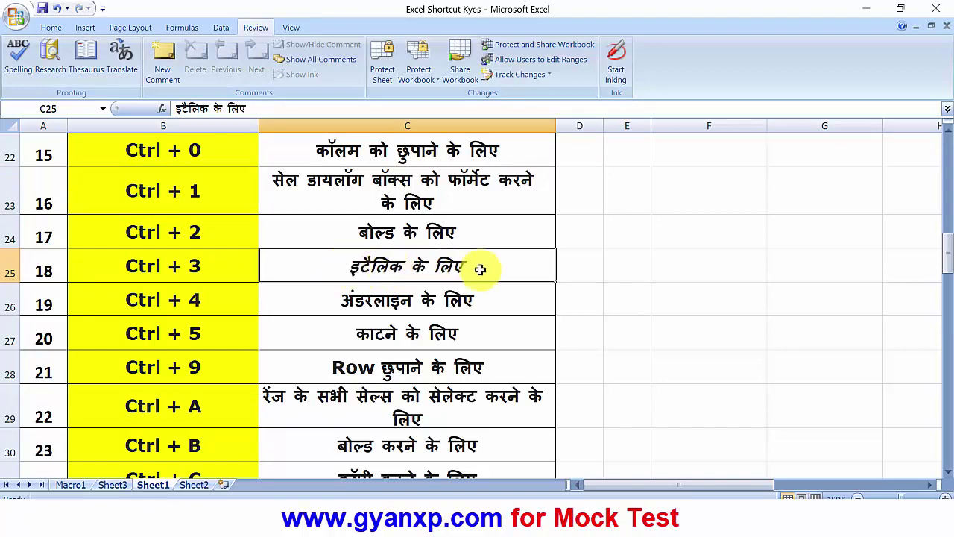
{"action": "key", "text": "ctrl+3"}
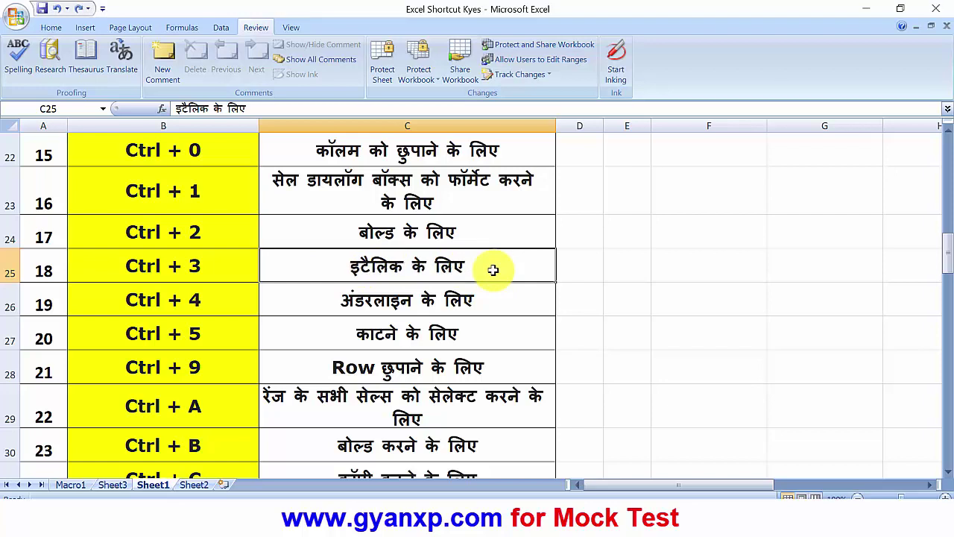
- Underline C26 with Ctrl+4 and strike through C27 with Ctrl+5, then undo with Ctrl+Z
{"action": "left_click", "coordinate": [345, 300]}
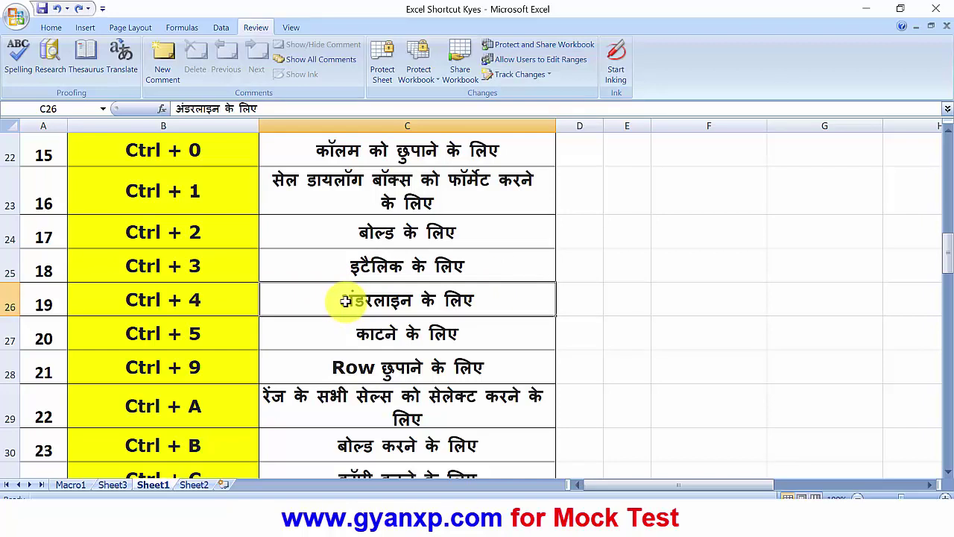
{"action": "key", "text": "ctrl+4"}
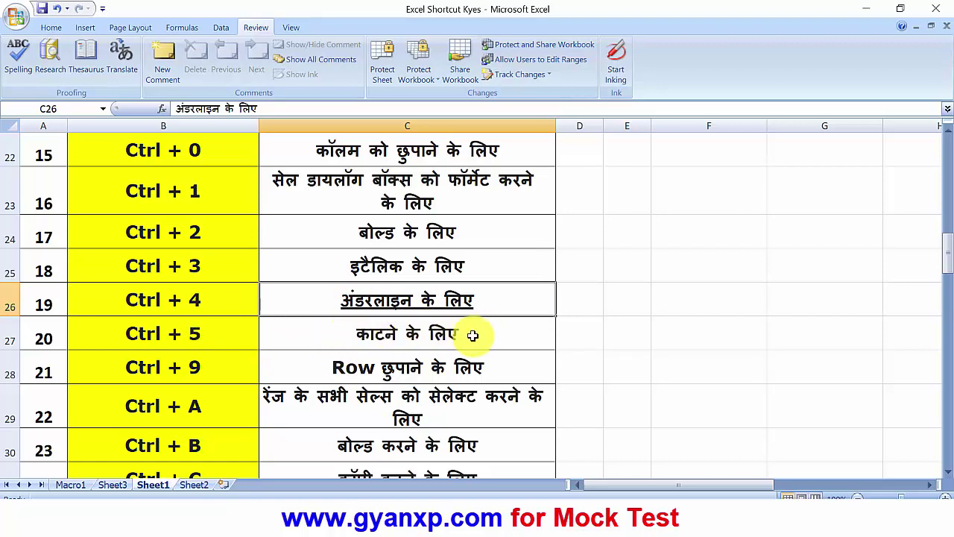
{"action": "left_click", "coordinate": [412, 335]}
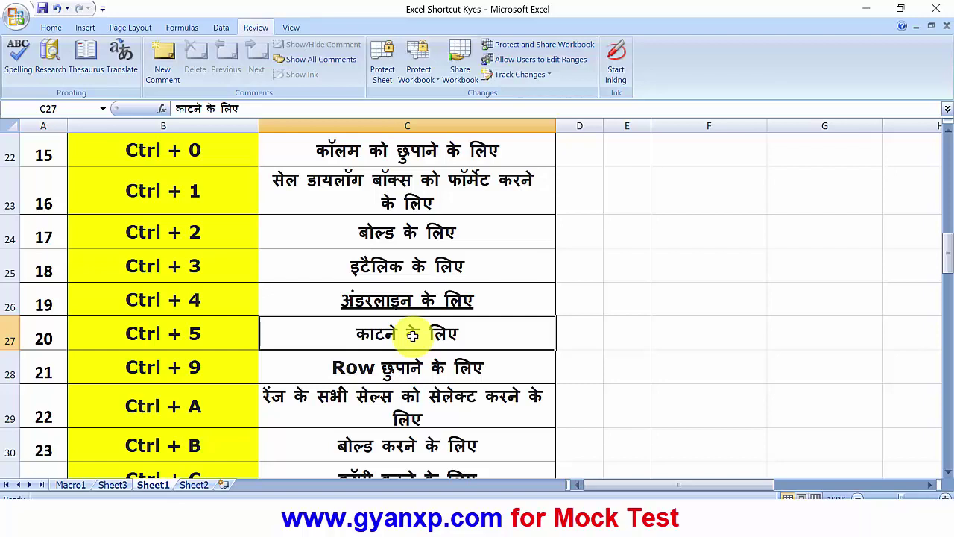
{"action": "key", "text": "ctrl+5"}
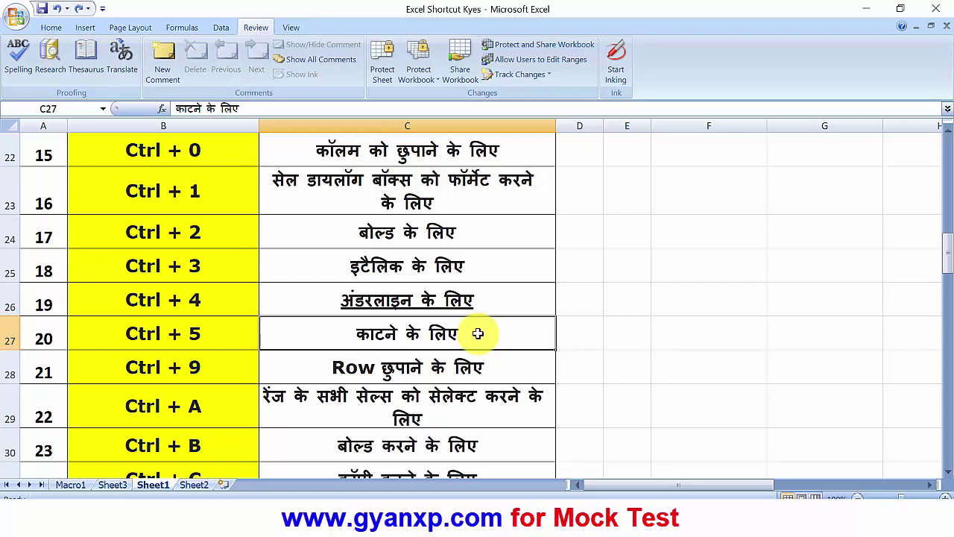
{"action": "key", "text": "ctrl+z"}
{"action": "key", "text": "ctrl+z"}
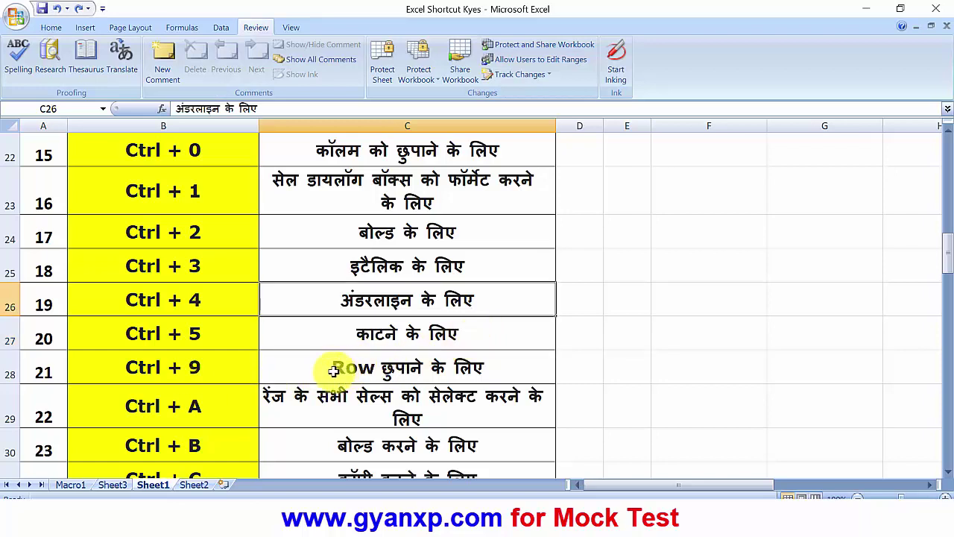
{"action": "left_click", "coordinate": [329, 368]}
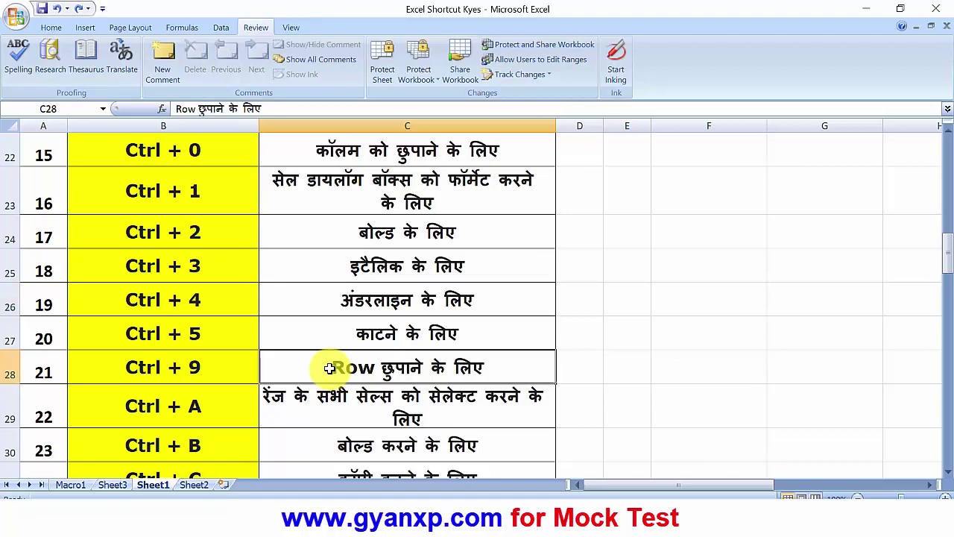
{"action": "scroll", "coordinate": [329, 369], "scroll_direction": "down", "scroll_amount": 1}
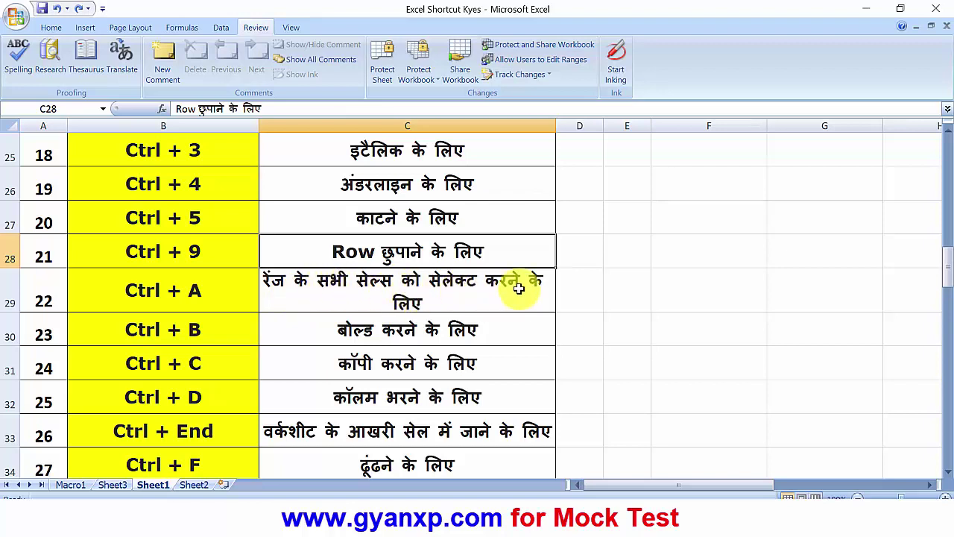
{"action": "left_click", "coordinate": [440, 301]}
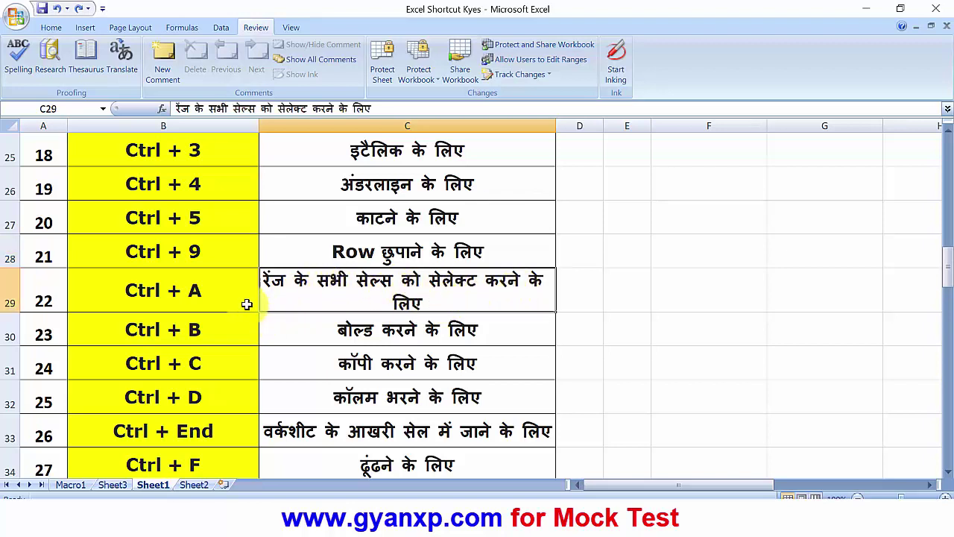
{"action": "left_click", "coordinate": [660, 223]}
{"action": "left_click_drag", "start_coordinate": [660, 223], "coordinate": [812, 356]}
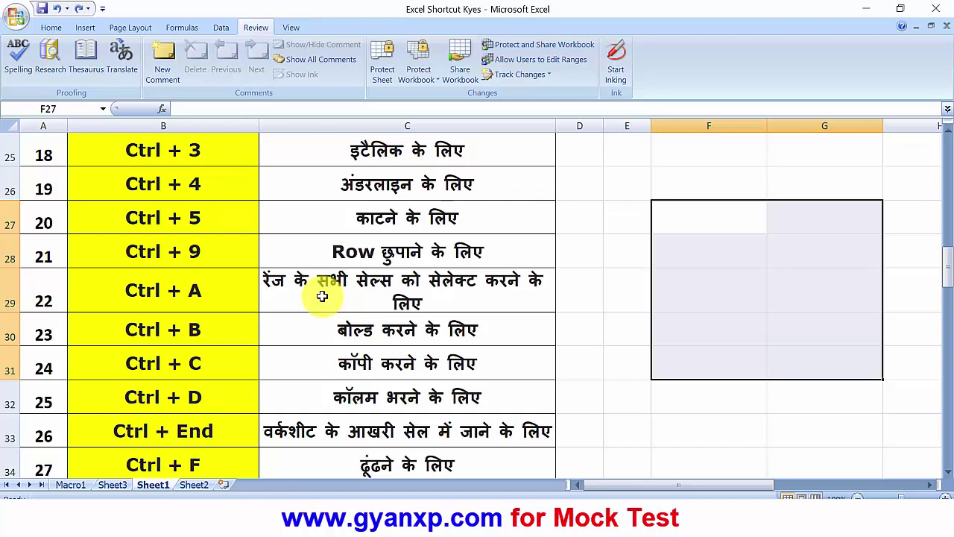
{"action": "left_click", "coordinate": [75, 173]}
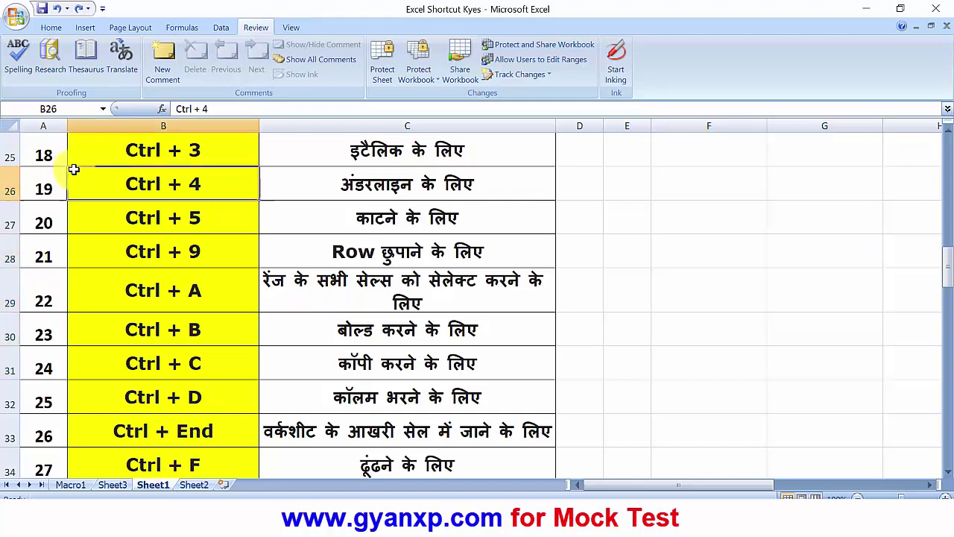
{"action": "key", "text": "ctrl+a"}
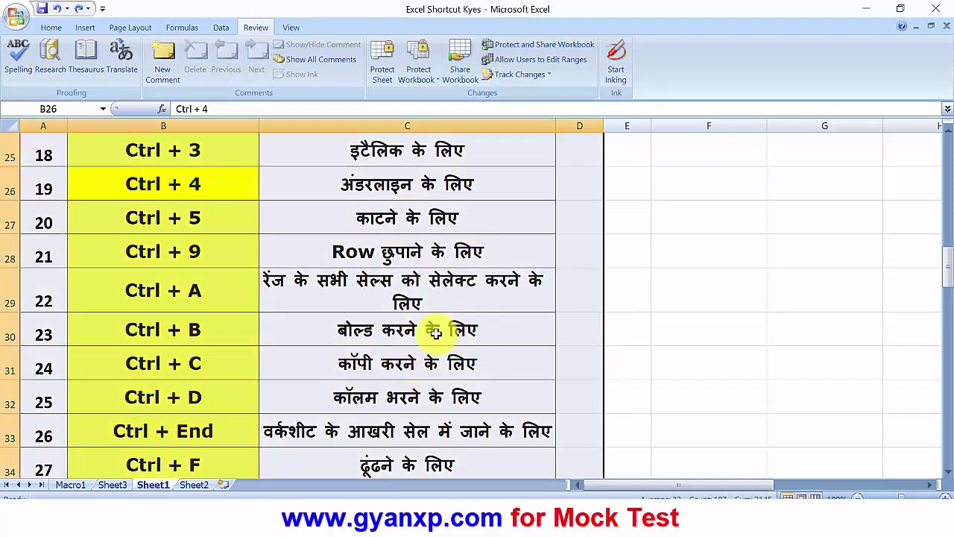
{"action": "left_click", "coordinate": [754, 328]}
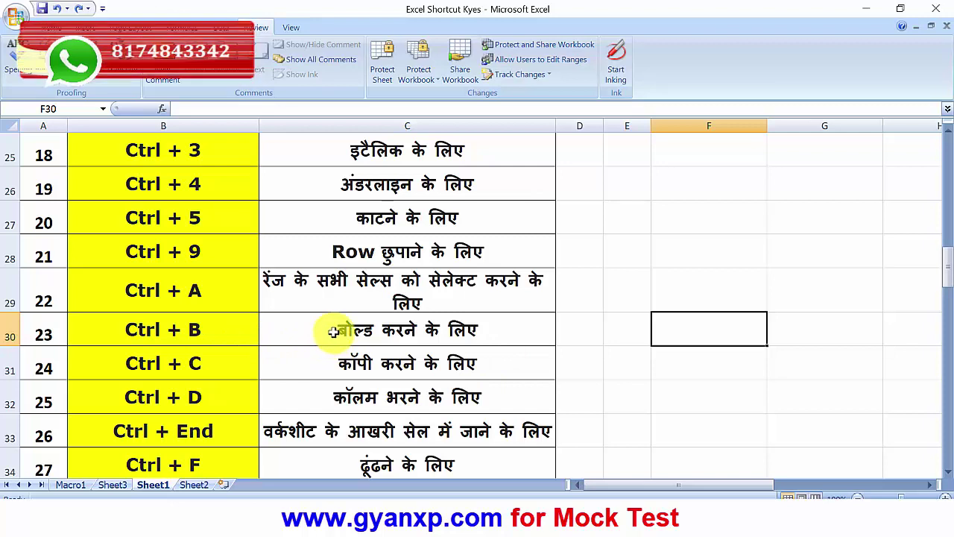
{"action": "left_click", "coordinate": [333, 331]}
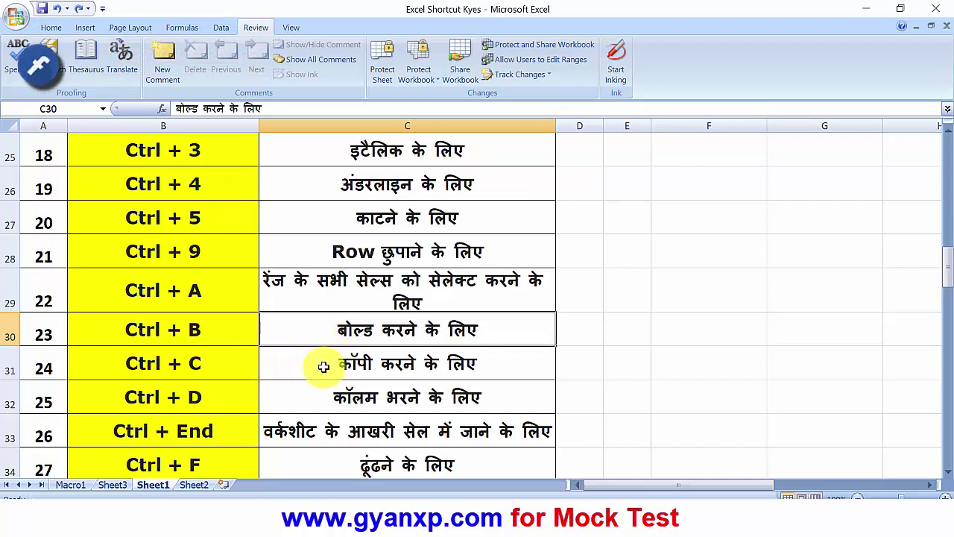
{"action": "left_click", "coordinate": [324, 366]}
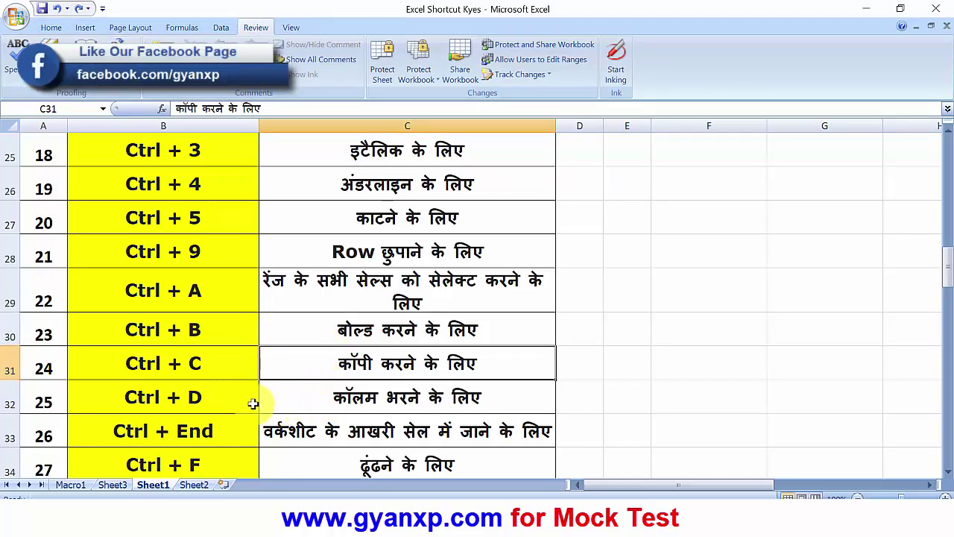
{"action": "left_click", "coordinate": [314, 398]}
{"action": "scroll", "coordinate": [488, 357], "scroll_direction": "down", "scroll_amount": 2}
{"action": "scroll", "coordinate": [488, 358], "scroll_direction": "down", "scroll_amount": 1}
{"action": "scroll", "coordinate": [488, 357], "scroll_direction": "up", "scroll_amount": 1}
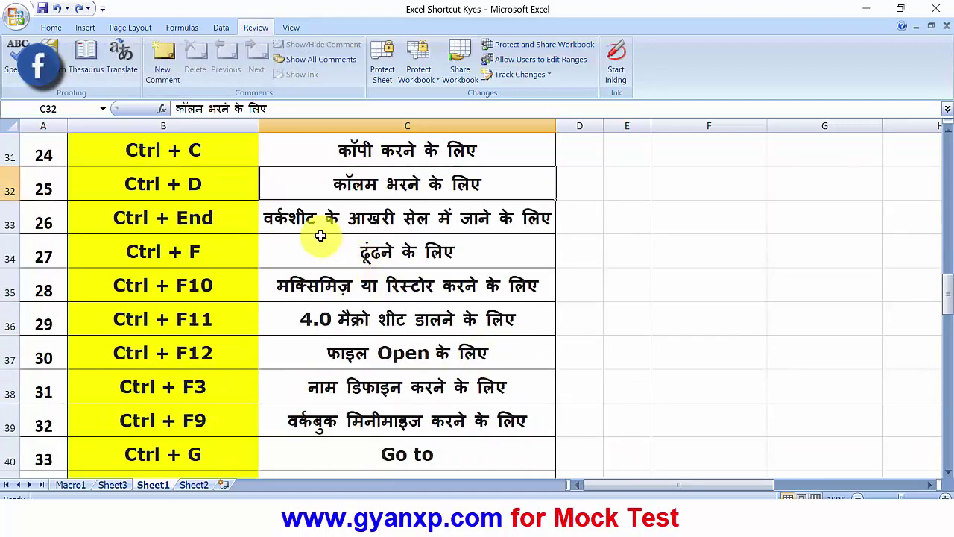
{"action": "left_click", "coordinate": [332, 218]}
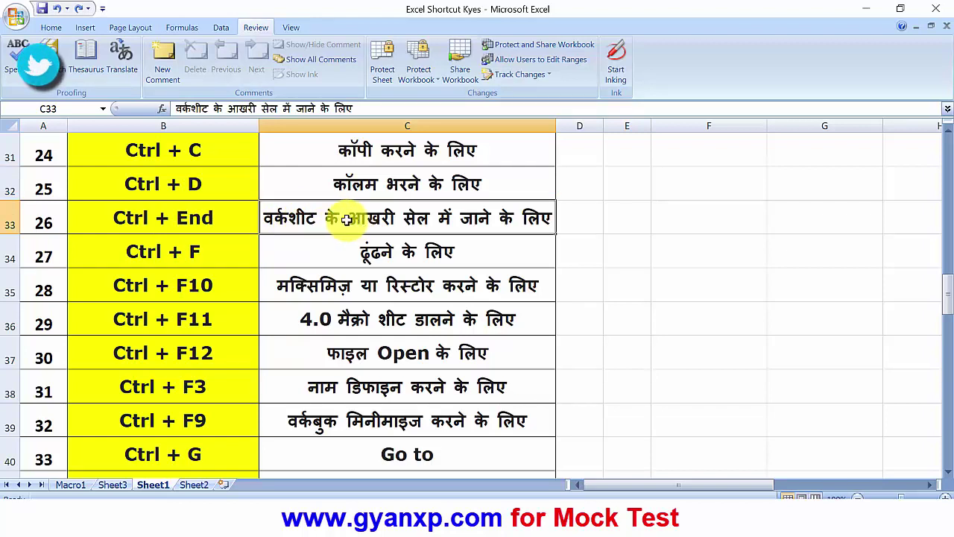
{"action": "left_click", "coordinate": [223, 219]}
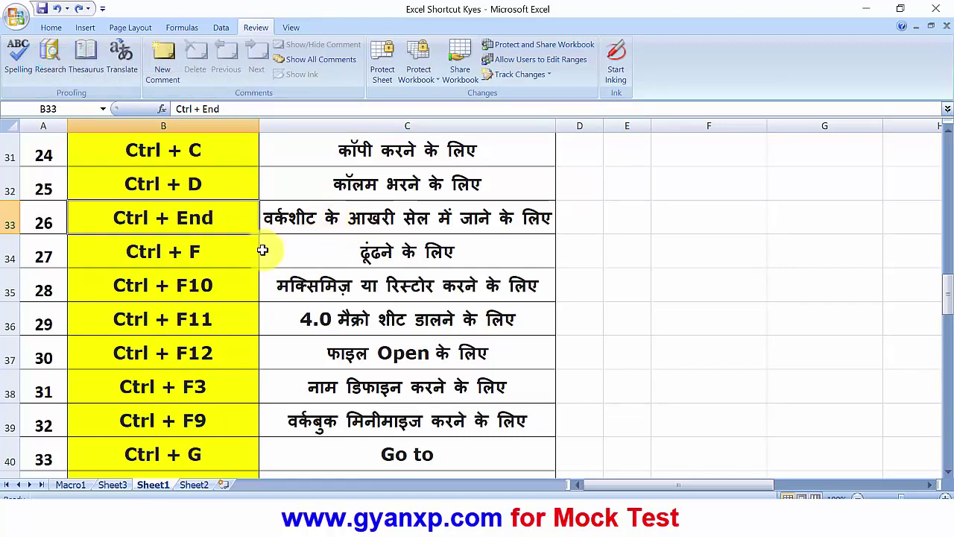
{"action": "left_click", "coordinate": [333, 254]}
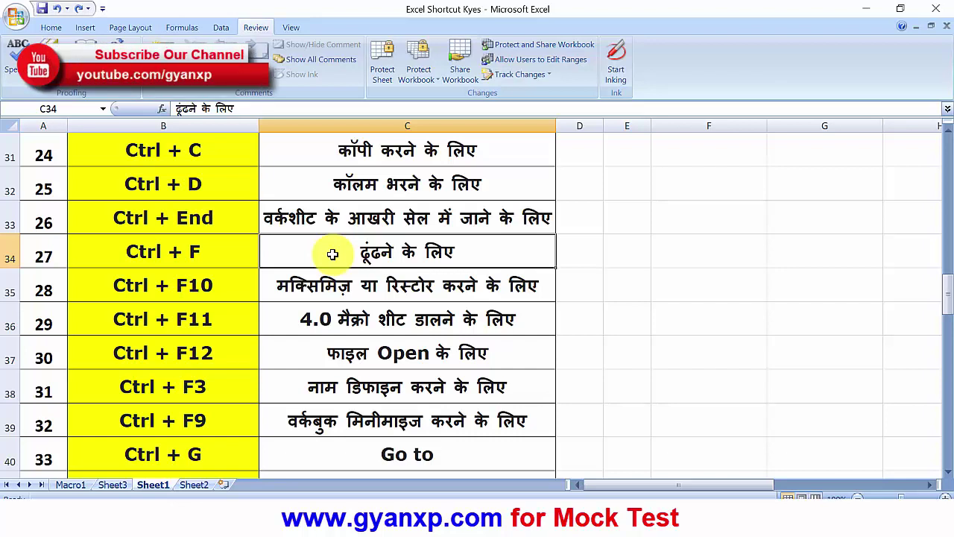
{"action": "left_click", "coordinate": [330, 284]}
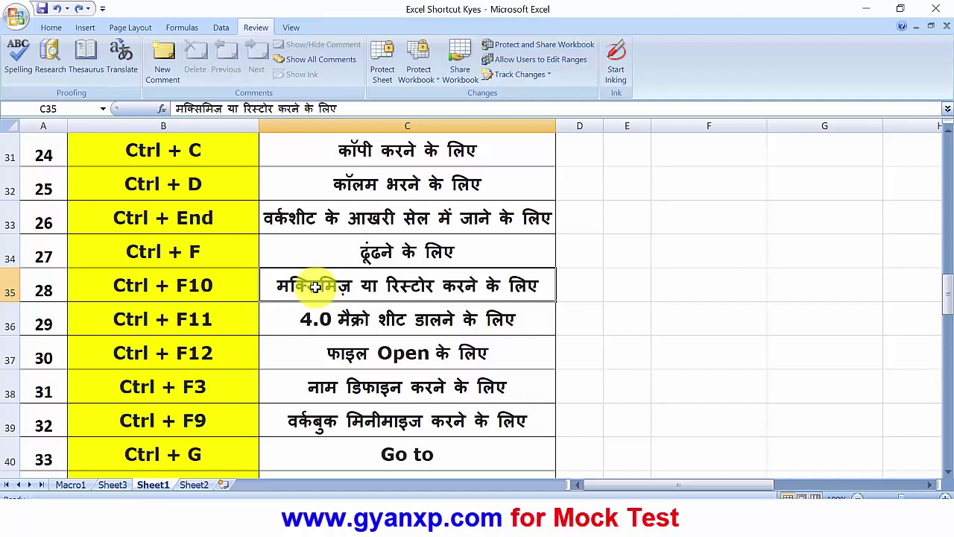
- Insert macro sheet Macro2 with Ctrl+F11, view Macro1 and Macro2, then return to Sheet1
{"action": "key", "text": "ctrl+F11"}
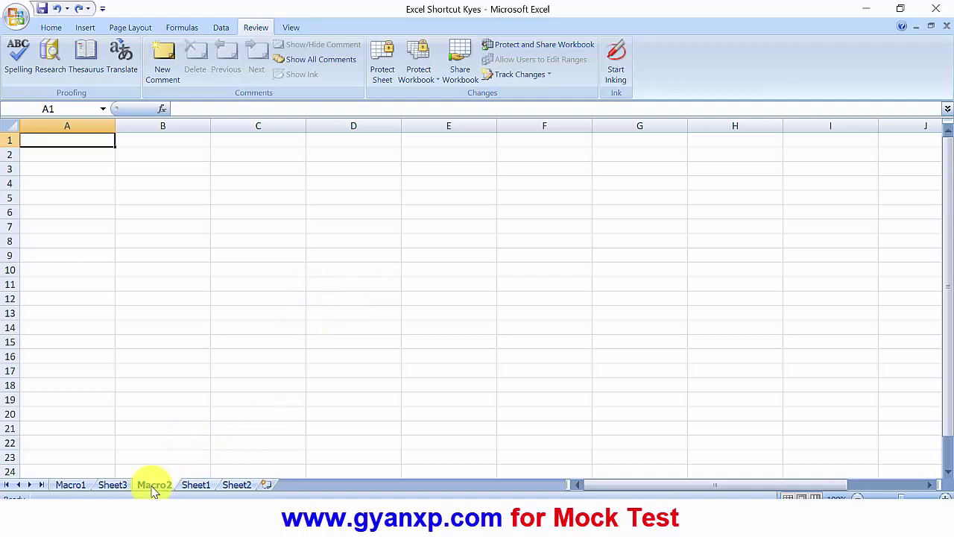
{"action": "left_click", "coordinate": [72, 486]}
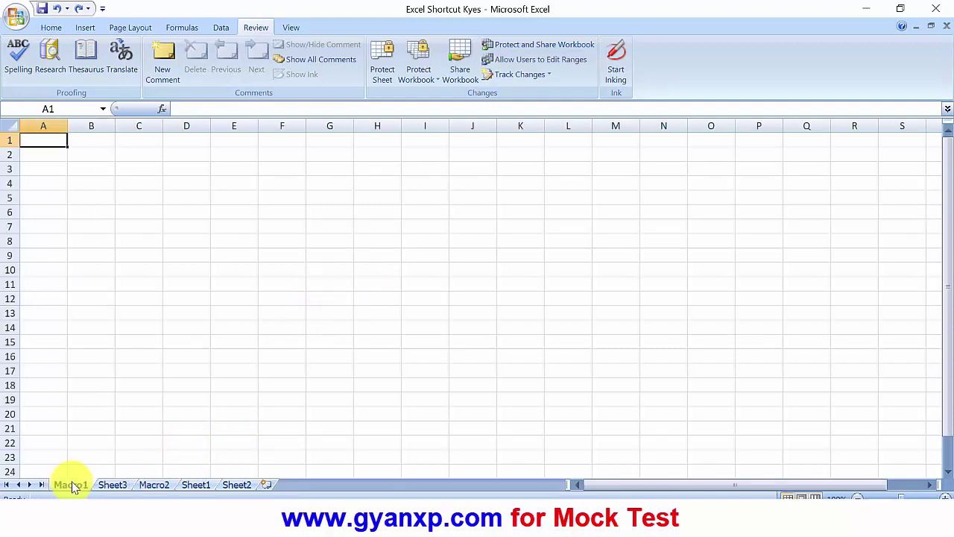
{"action": "left_click", "coordinate": [156, 486]}
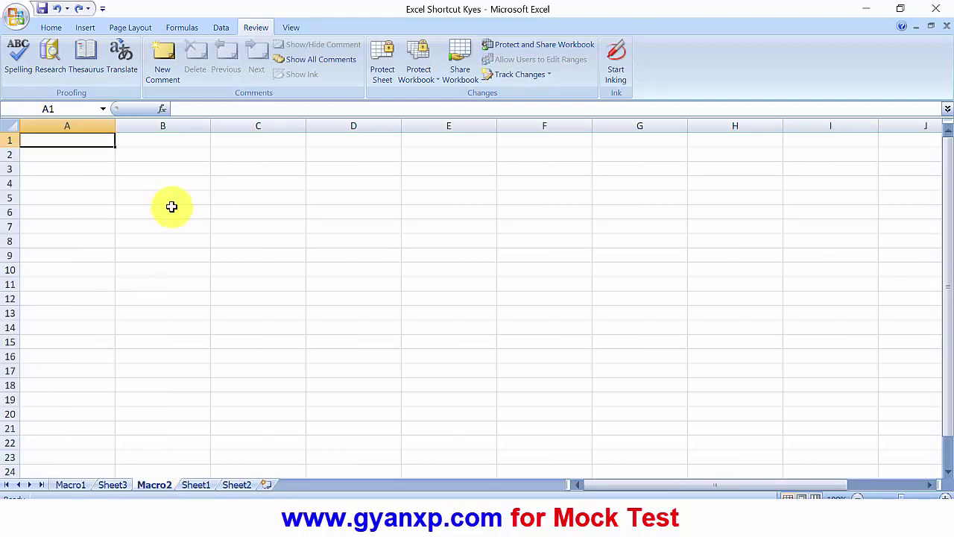
{"action": "left_click", "coordinate": [195, 486]}
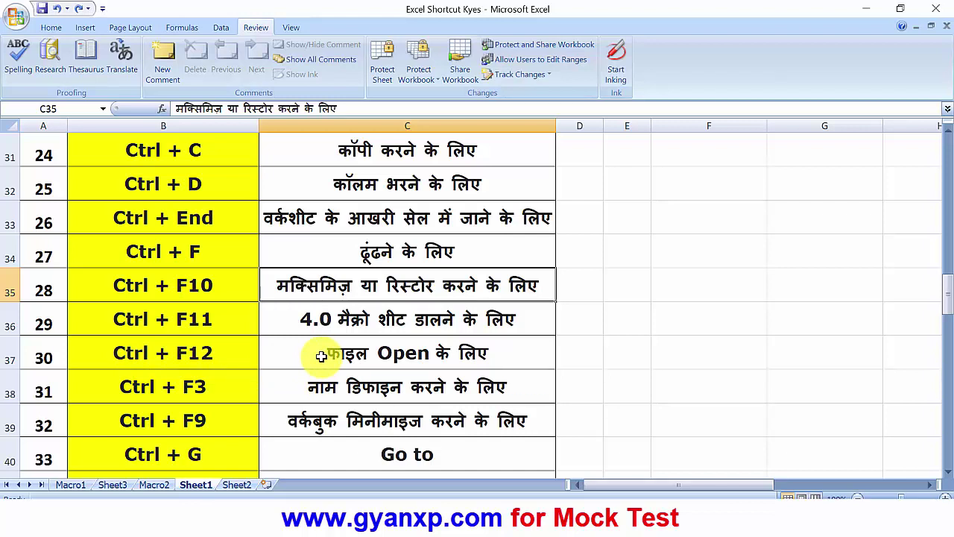
{"action": "key", "text": "ctrl+F12"}
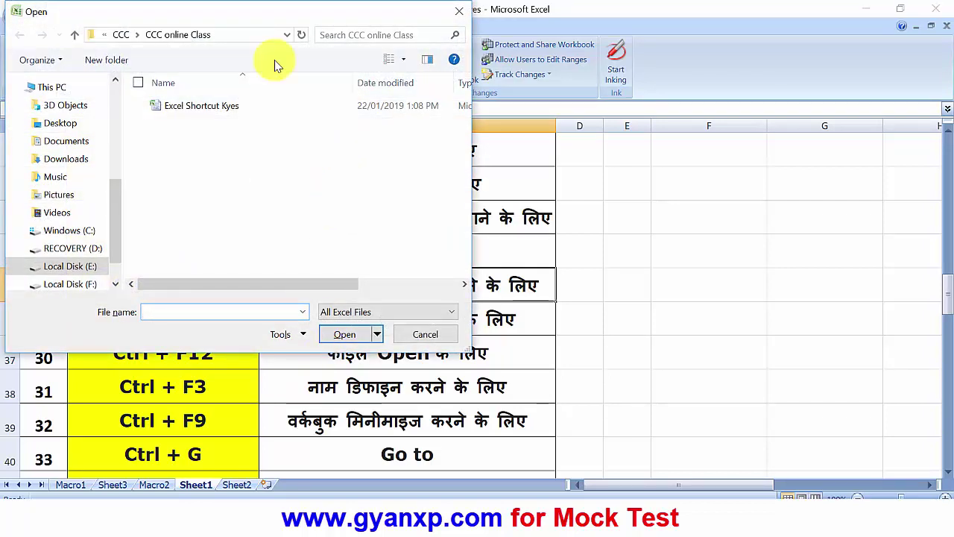
{"action": "left_click_drag", "start_coordinate": [241, 15], "coordinate": [373, 74]}
{"action": "left_click", "coordinate": [555, 394]}
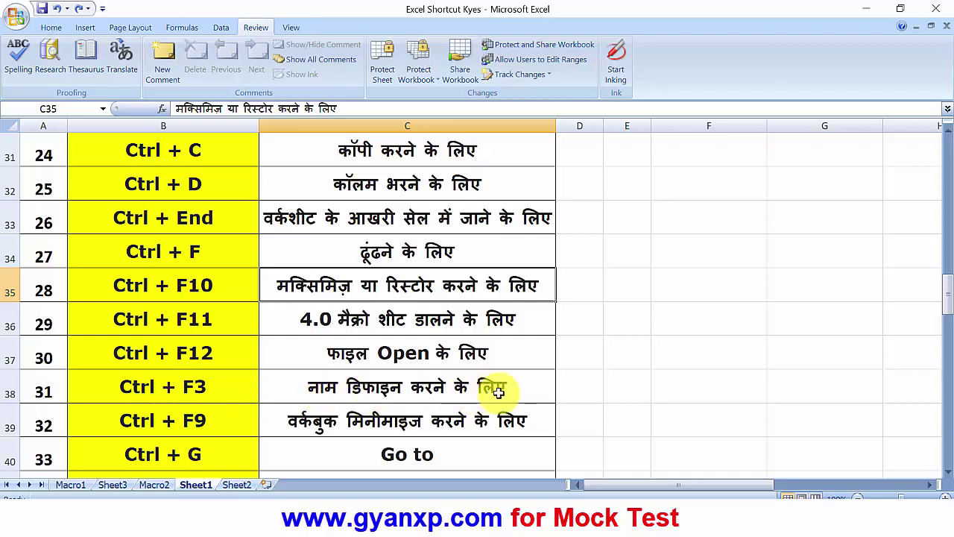
{"action": "left_click", "coordinate": [584, 392]}
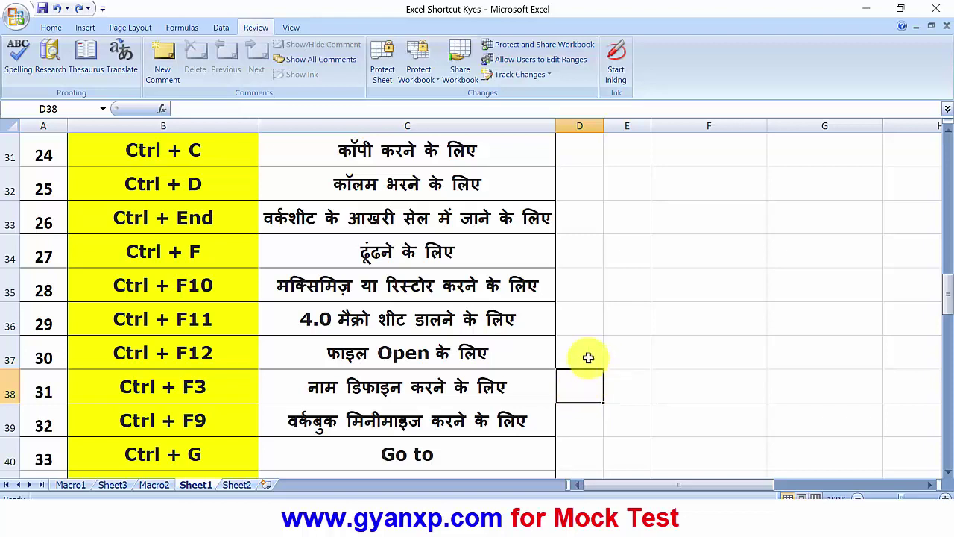
{"action": "left_click_drag", "start_coordinate": [590, 355], "coordinate": [803, 397]}
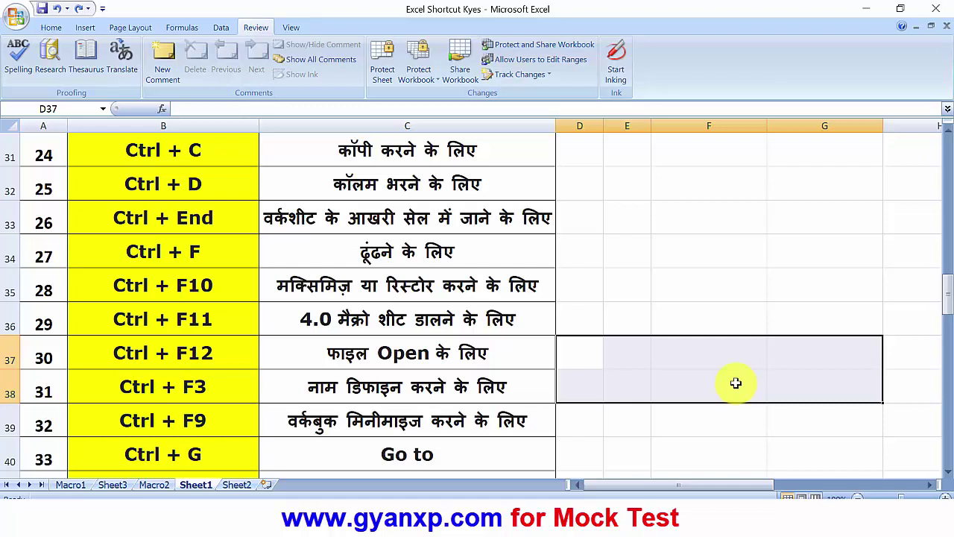
{"action": "left_click", "coordinate": [671, 422]}
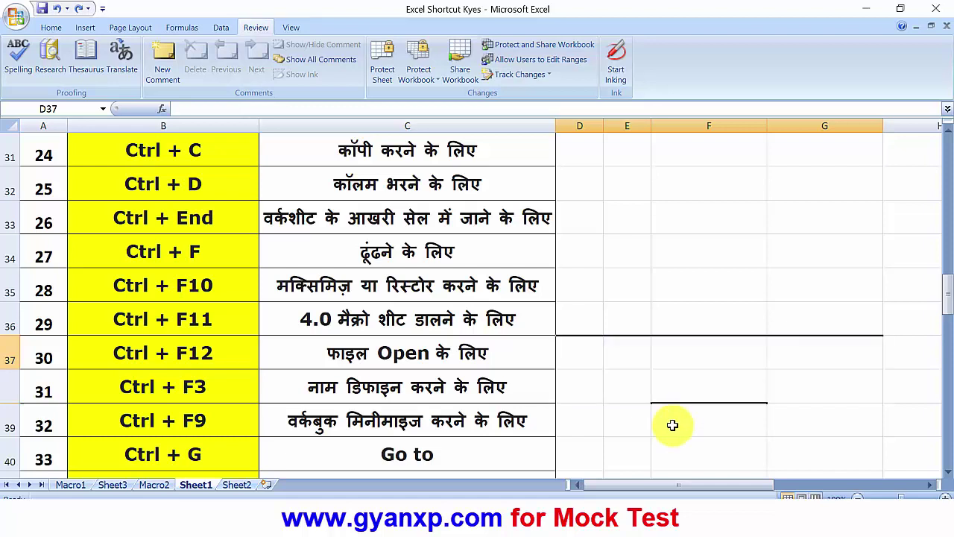
{"action": "left_click", "coordinate": [586, 387]}
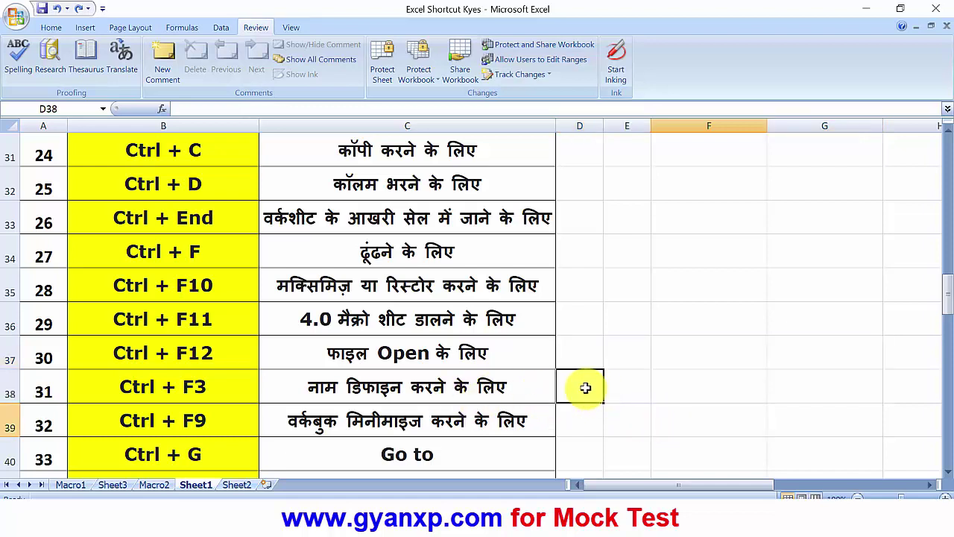
{"action": "key", "text": "ctrl+F3"}
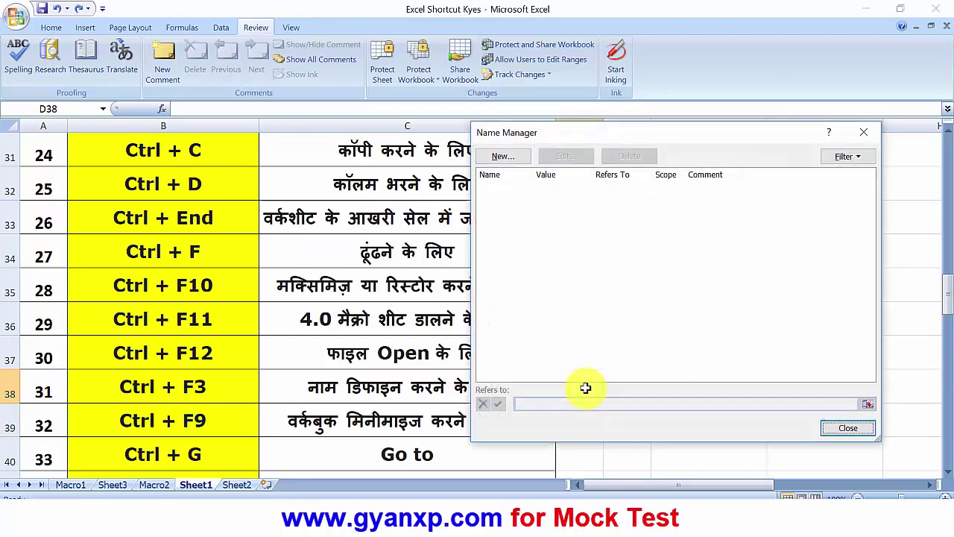
{"action": "left_click_drag", "start_coordinate": [627, 137], "coordinate": [653, 157]}
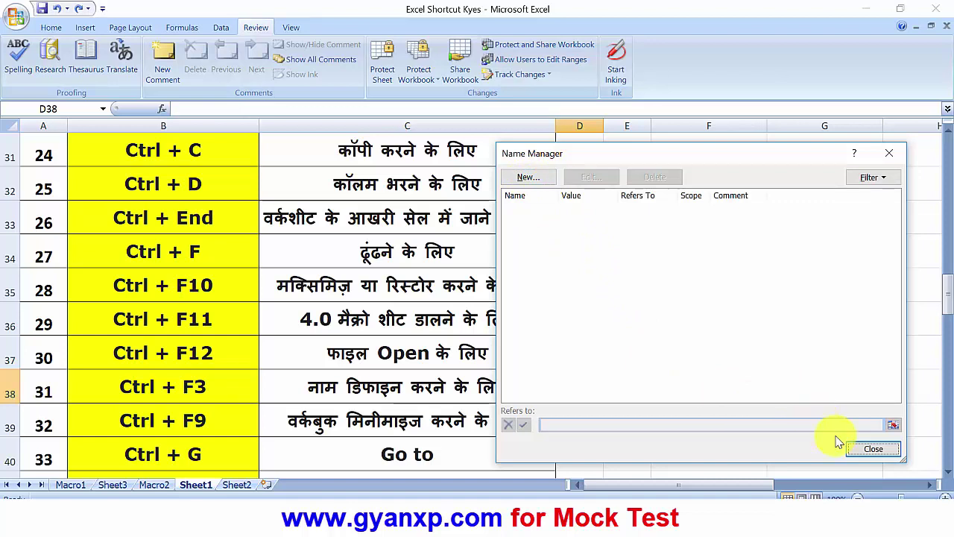
{"action": "left_click", "coordinate": [865, 451]}
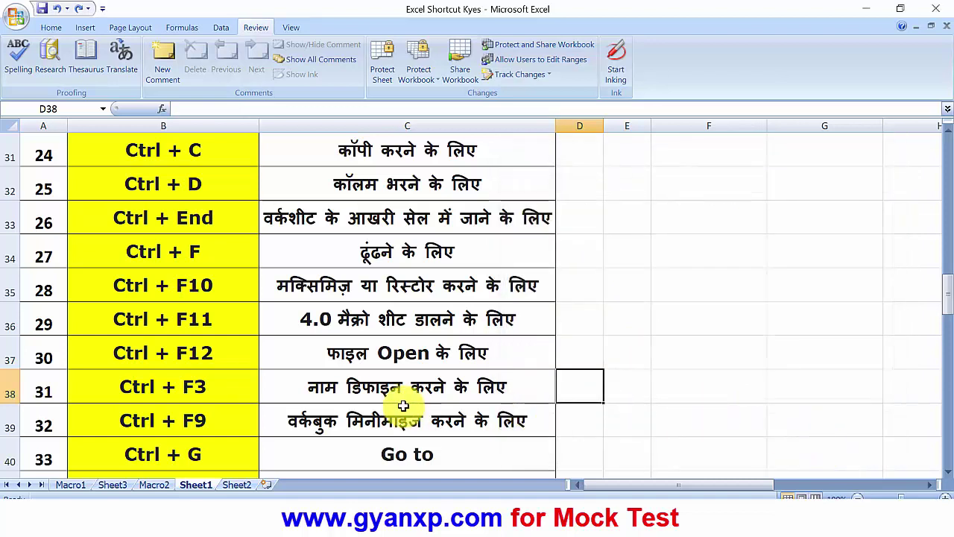
{"action": "scroll", "coordinate": [335, 390], "scroll_direction": "down", "scroll_amount": 2}
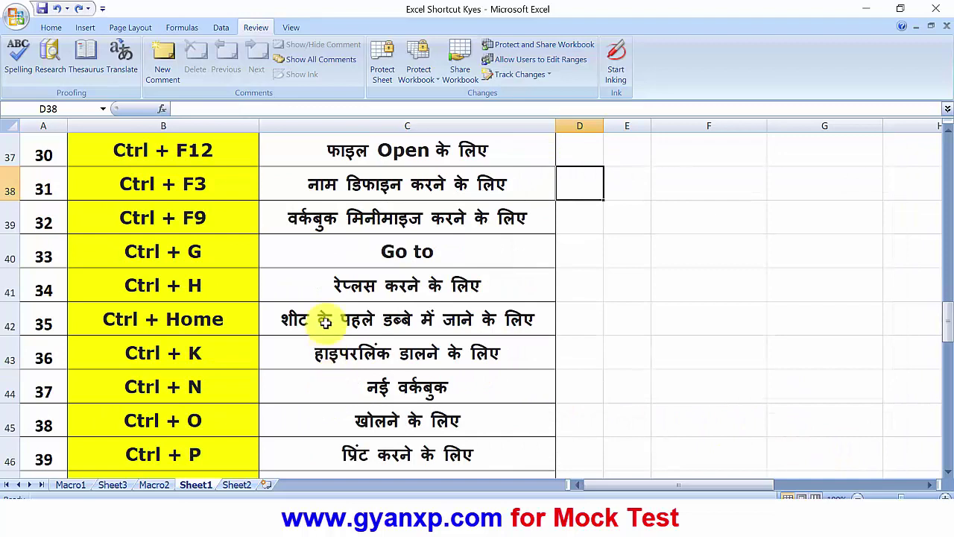
{"action": "left_click", "coordinate": [228, 215]}
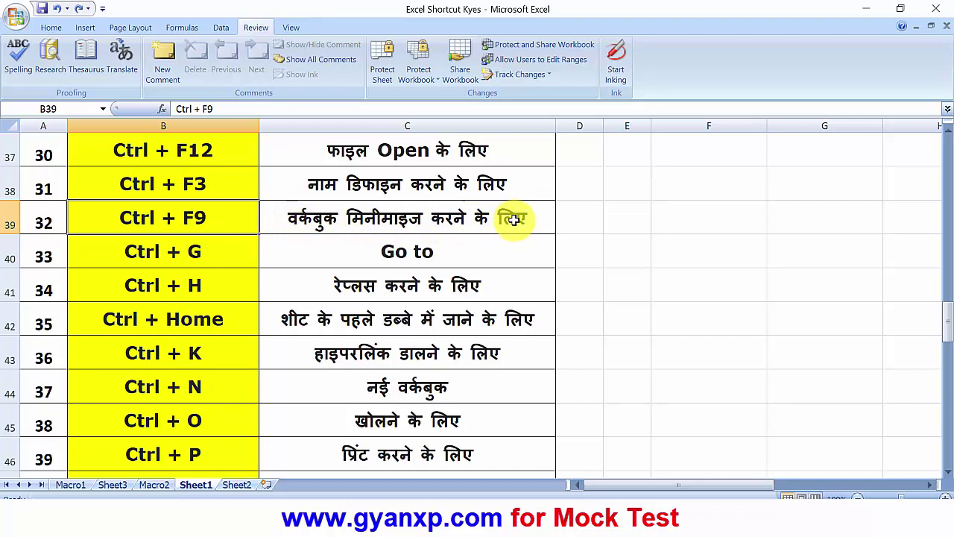
{"action": "key", "text": "ctrl+F9"}
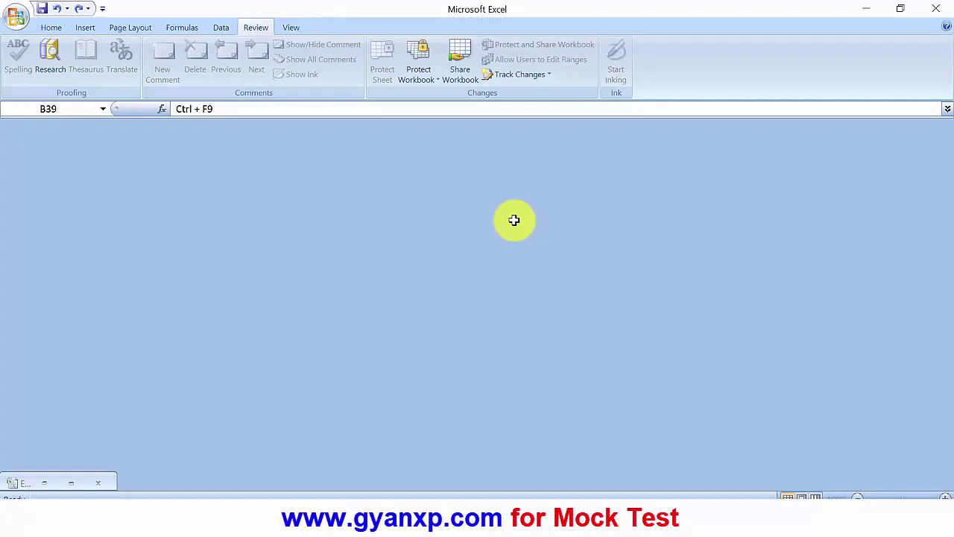
{"action": "key", "text": "ctrl+F10"}
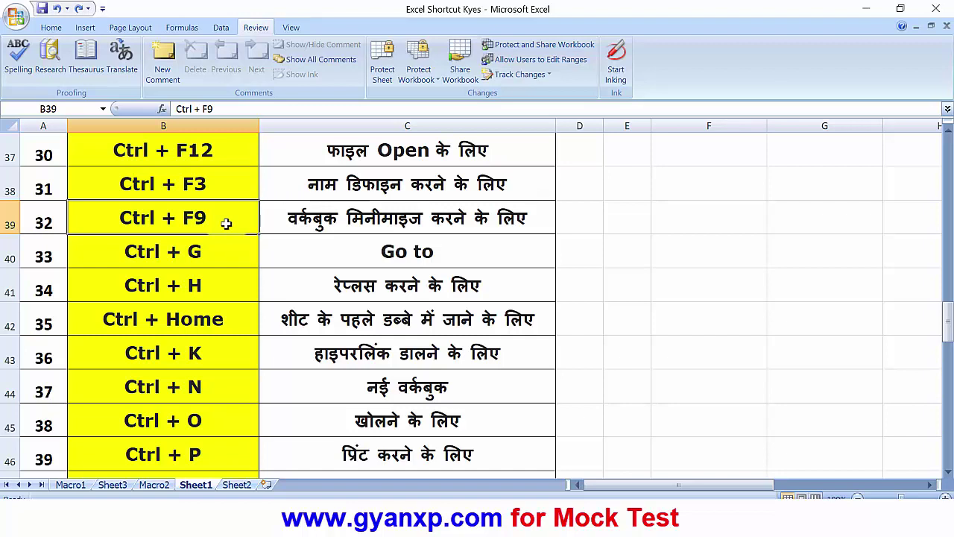
{"action": "left_click", "coordinate": [216, 256]}
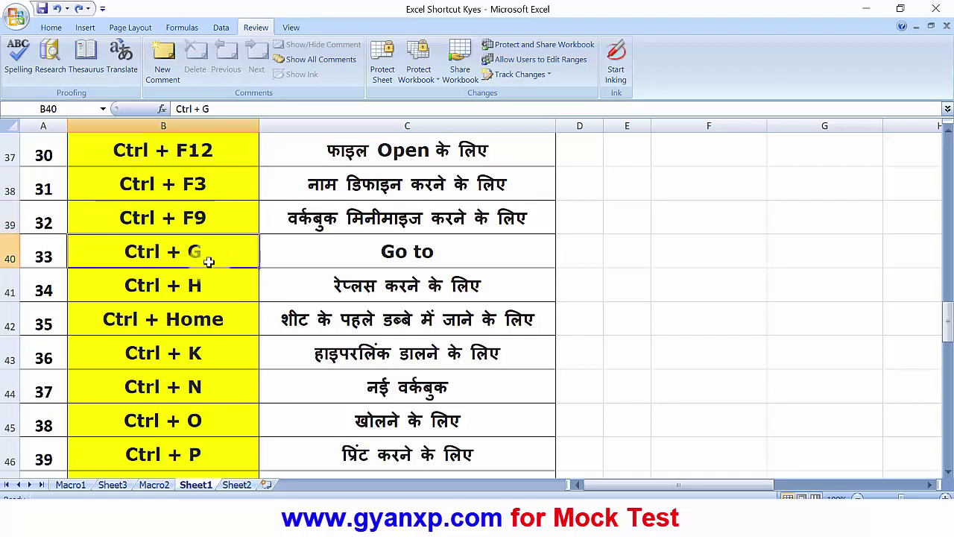
{"action": "left_click", "coordinate": [300, 258]}
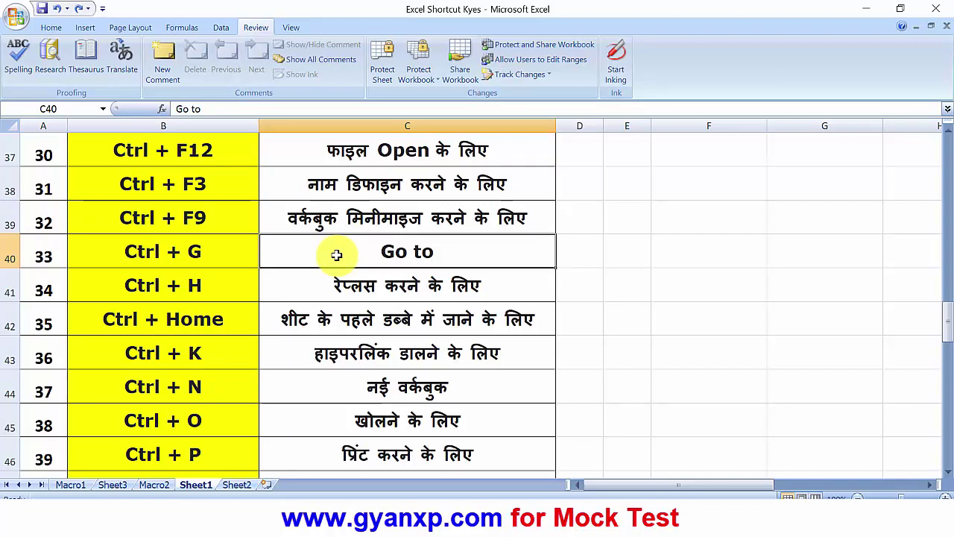
{"action": "key", "text": "ctrl+g"}
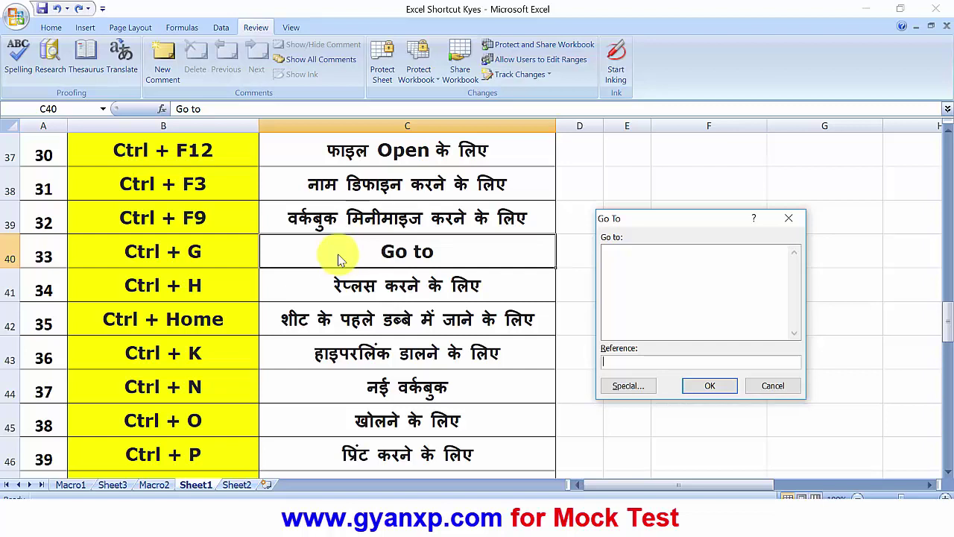
{"action": "left_click", "coordinate": [773, 385]}
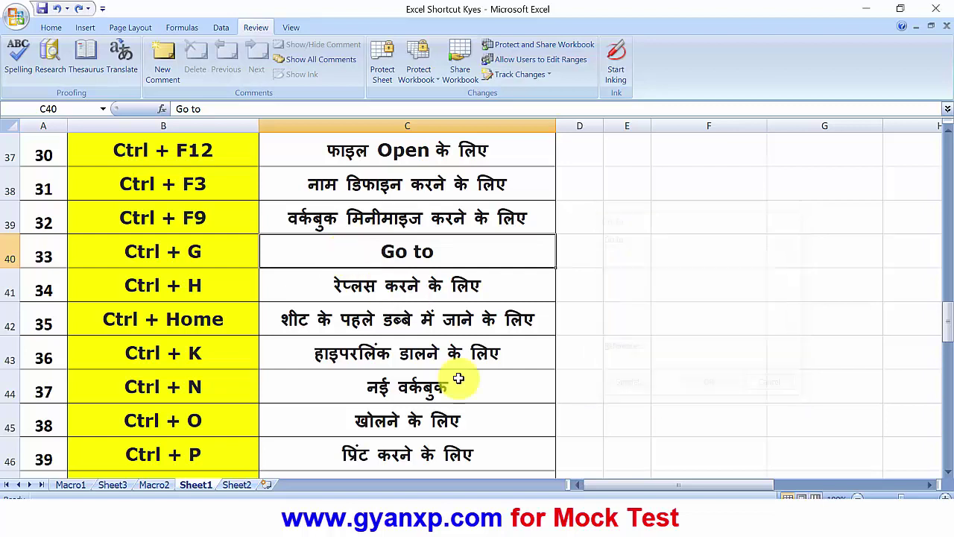
{"action": "left_click", "coordinate": [195, 289]}
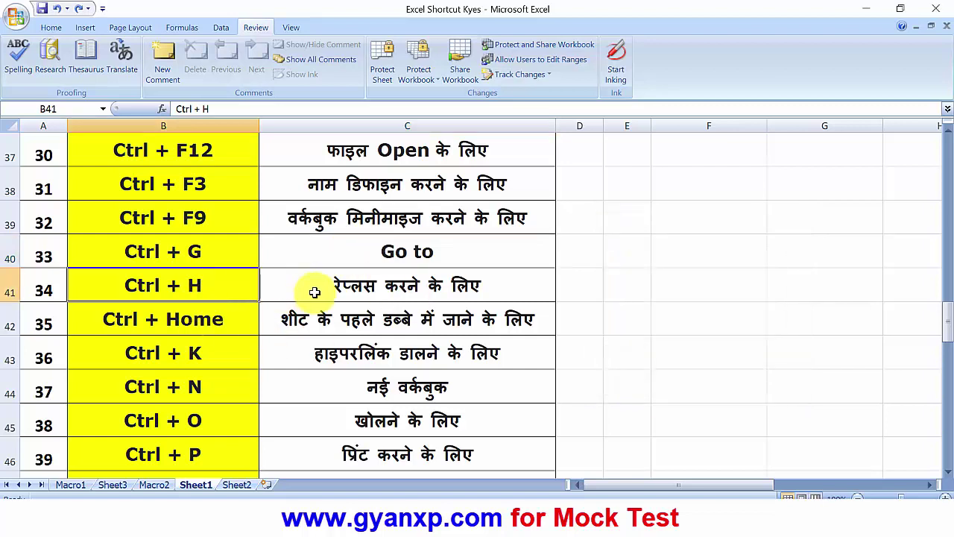
{"action": "key", "text": "ctrl+h"}
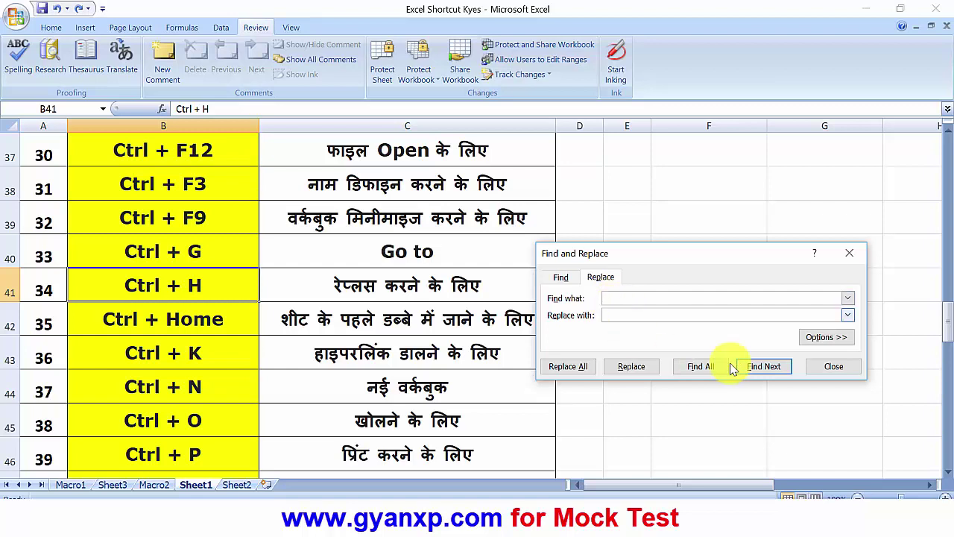
{"action": "left_click", "coordinate": [834, 367]}
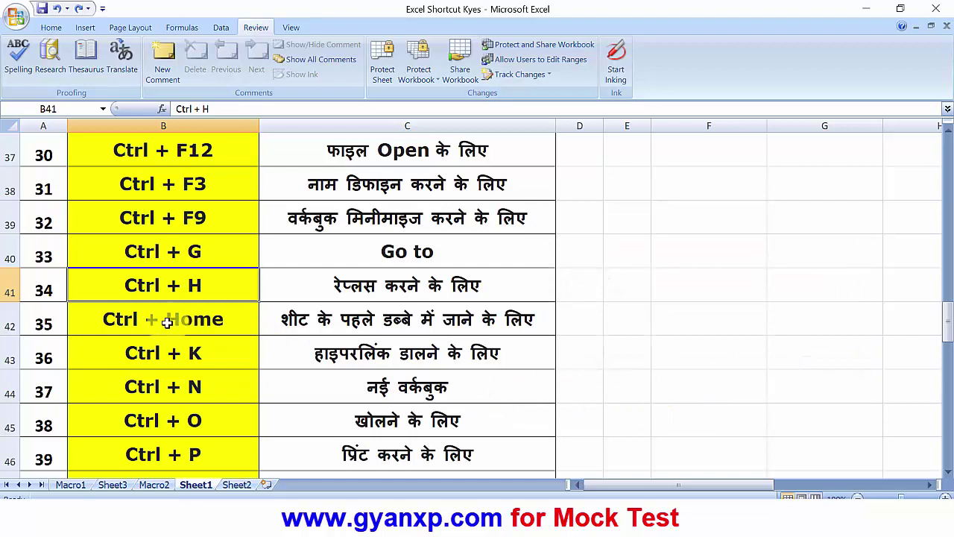
{"action": "left_click", "coordinate": [303, 322]}
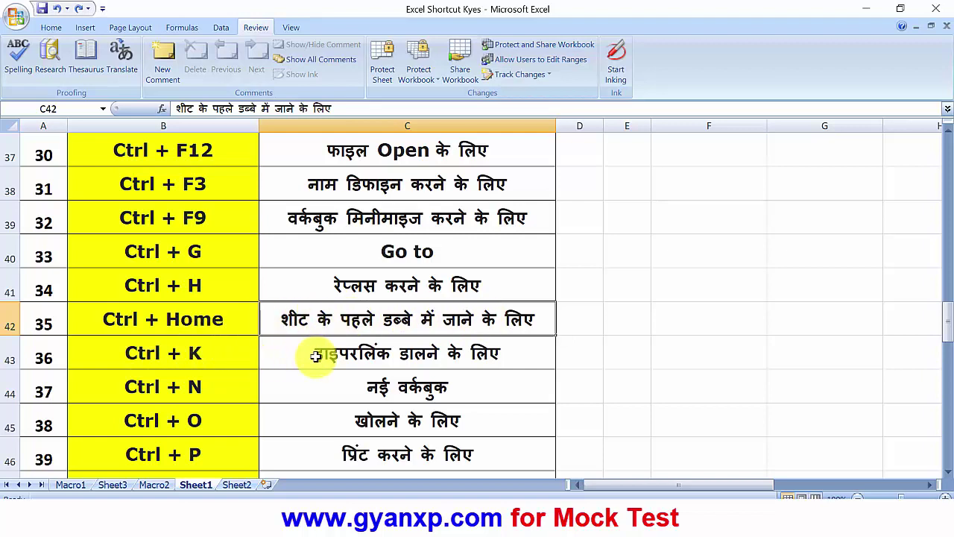
{"action": "left_click", "coordinate": [488, 351]}
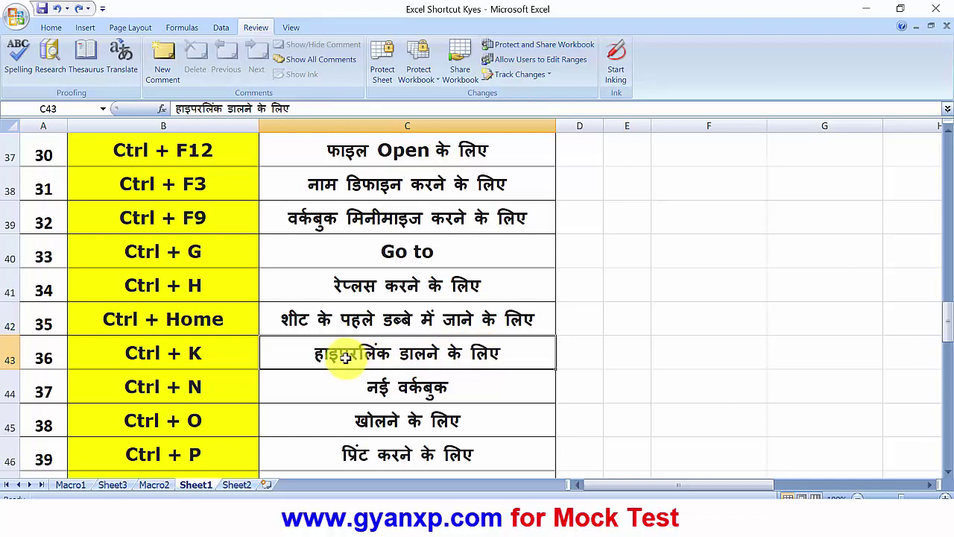
{"action": "scroll", "coordinate": [345, 357], "scroll_direction": "down", "scroll_amount": 1}
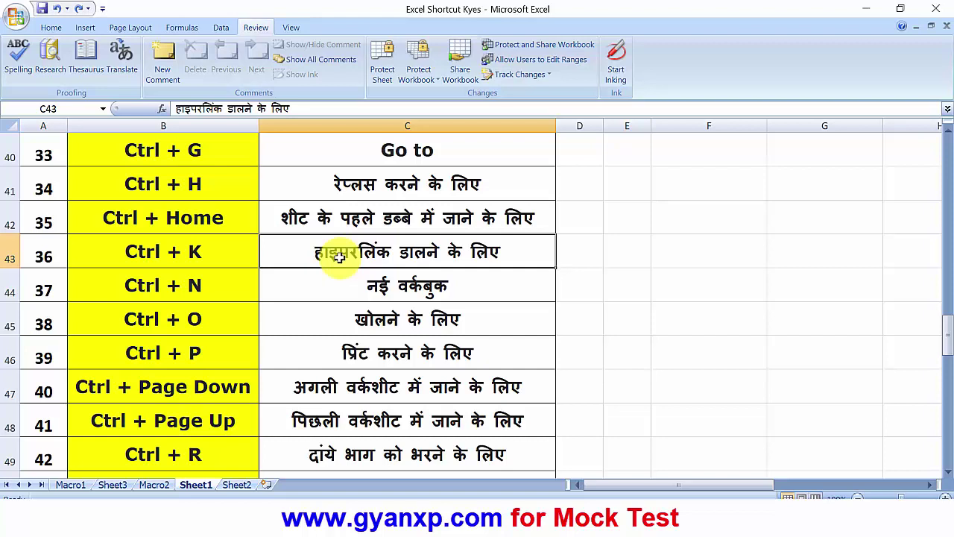
{"action": "left_click", "coordinate": [239, 288]}
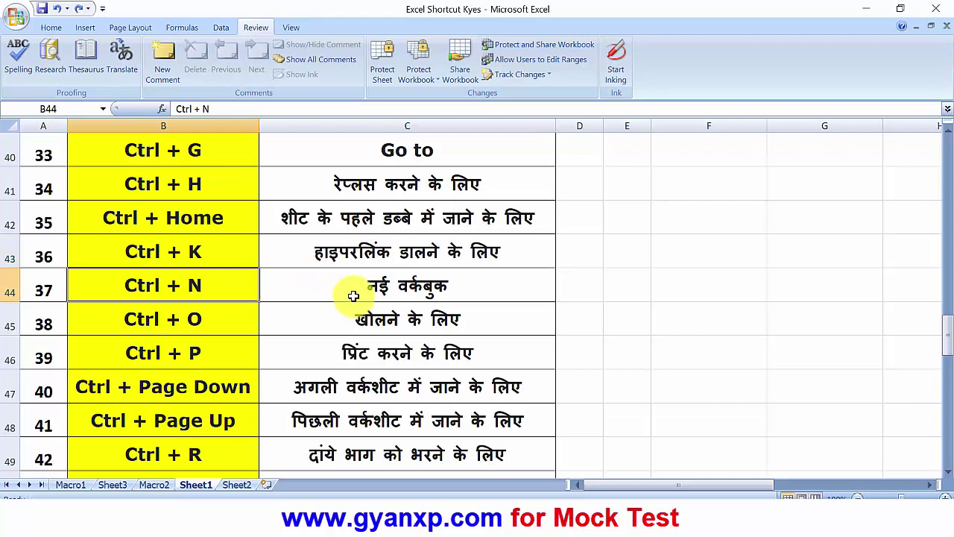
{"action": "left_click", "coordinate": [354, 296]}
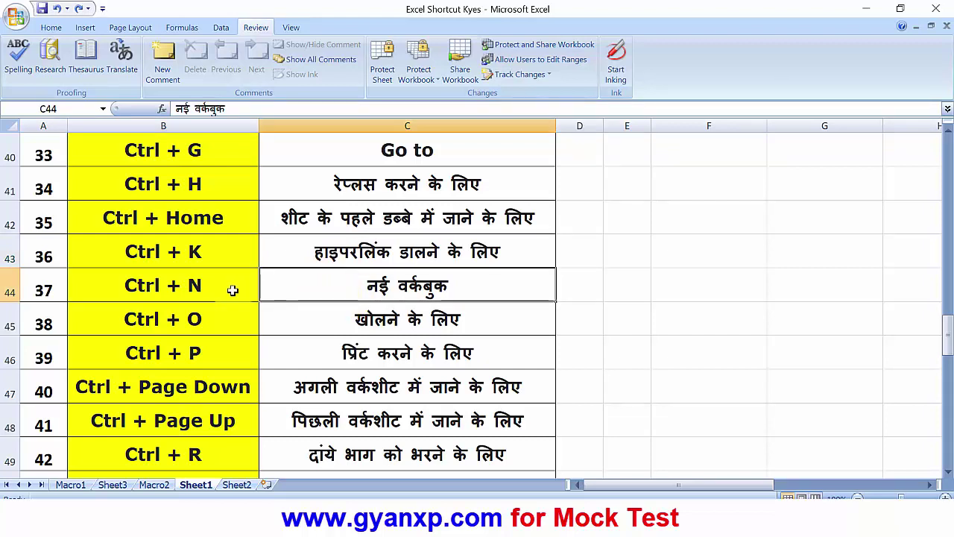
{"action": "left_click", "coordinate": [247, 324]}
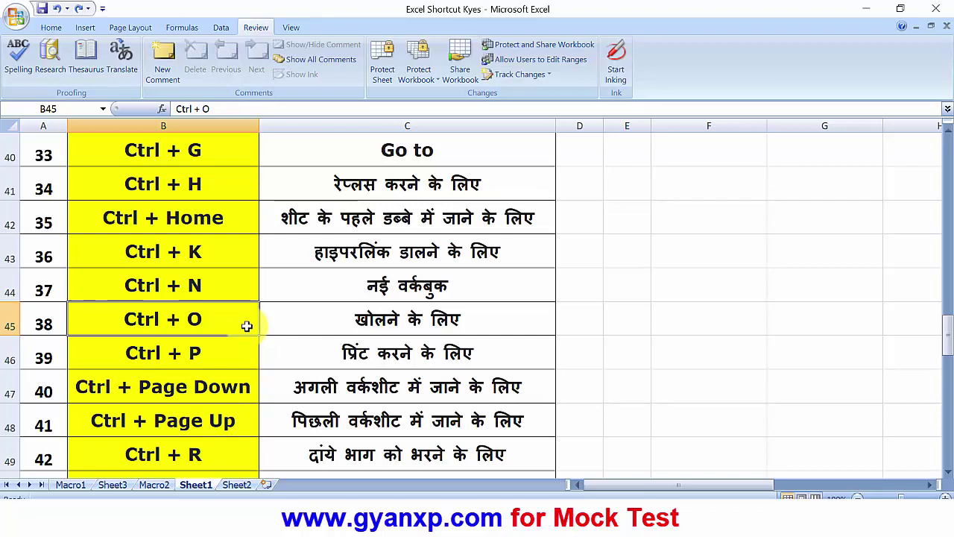
{"action": "left_click", "coordinate": [233, 357]}
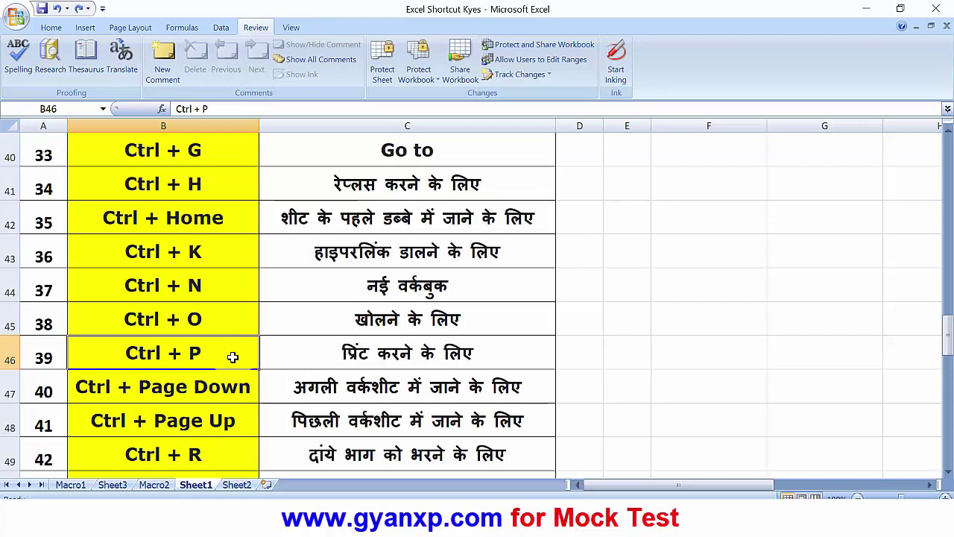
{"action": "scroll", "coordinate": [358, 384], "scroll_direction": "down", "scroll_amount": 1}
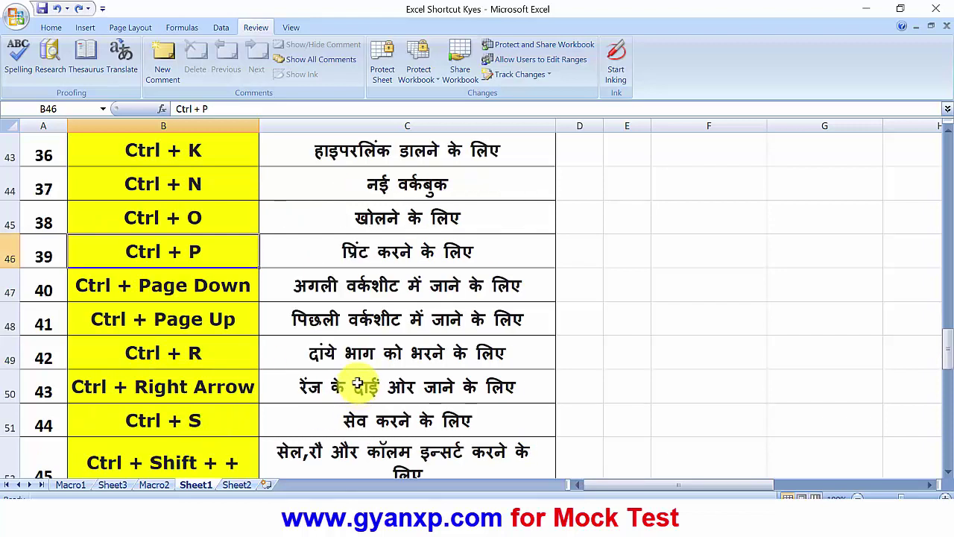
{"action": "left_click", "coordinate": [341, 285]}
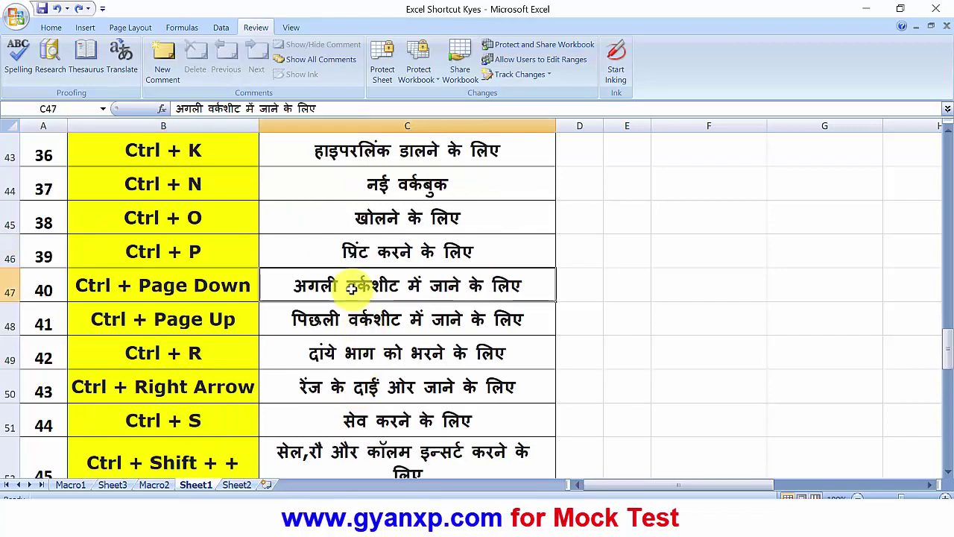
{"action": "left_click", "coordinate": [201, 287]}
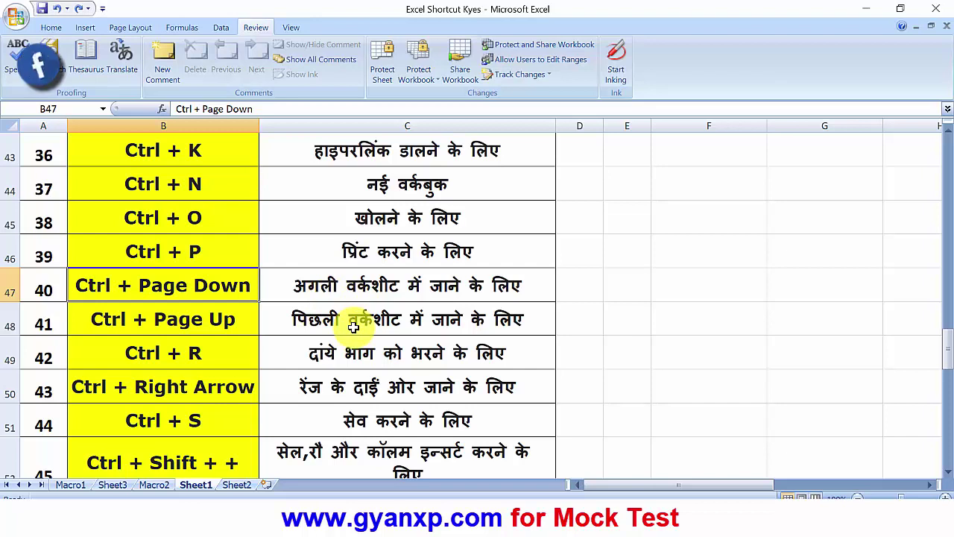
{"action": "key", "text": "ctrl+Page_Down"}
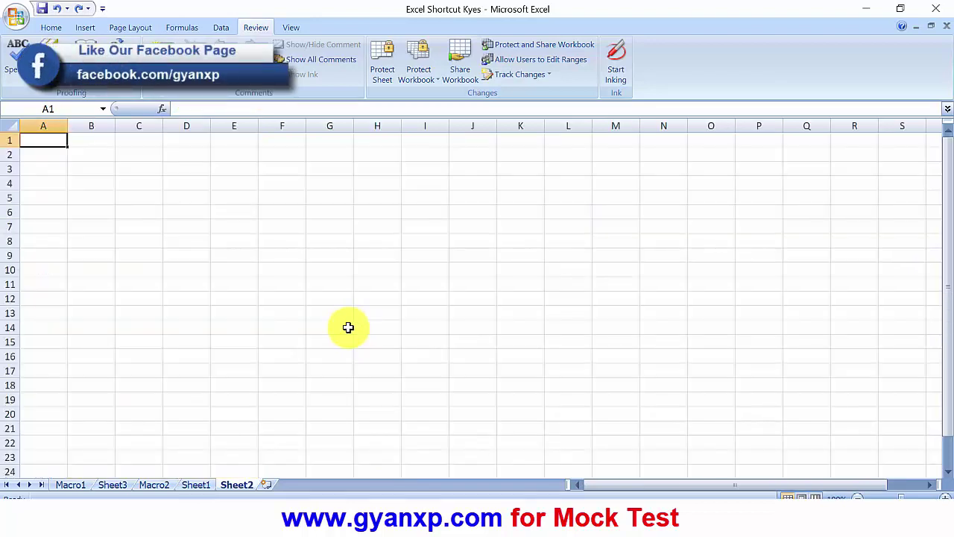
{"action": "left_click", "coordinate": [203, 487]}
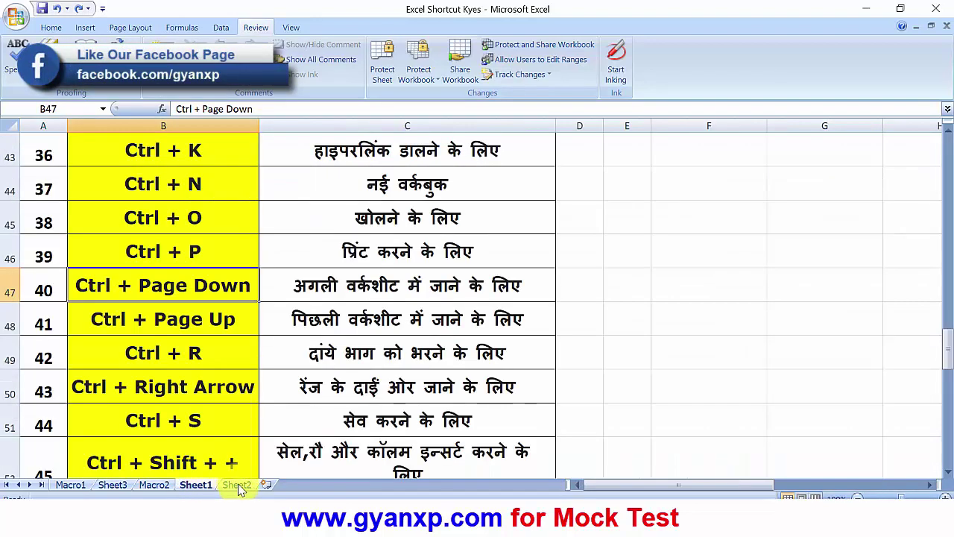
{"action": "left_click", "coordinate": [237, 485]}
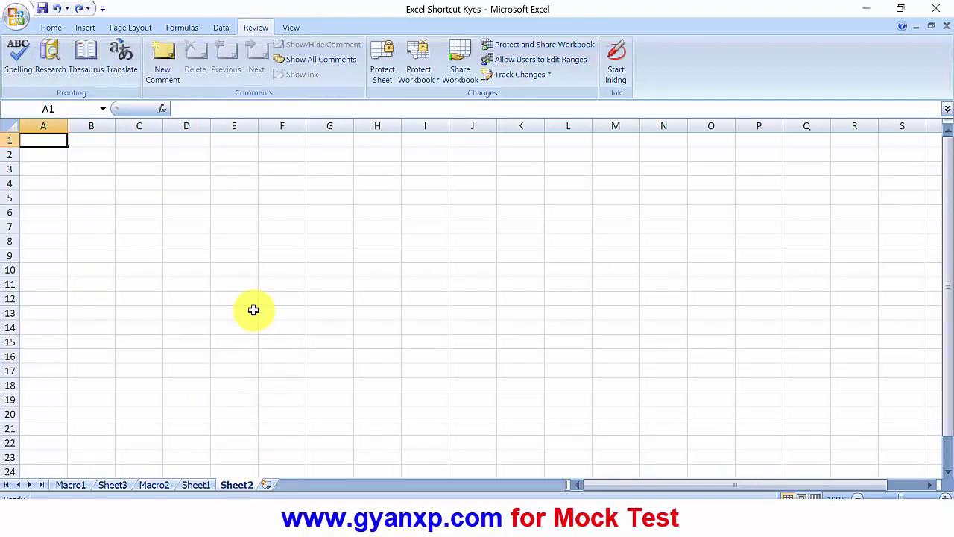
{"action": "key", "text": "ctrl+Page_Up"}
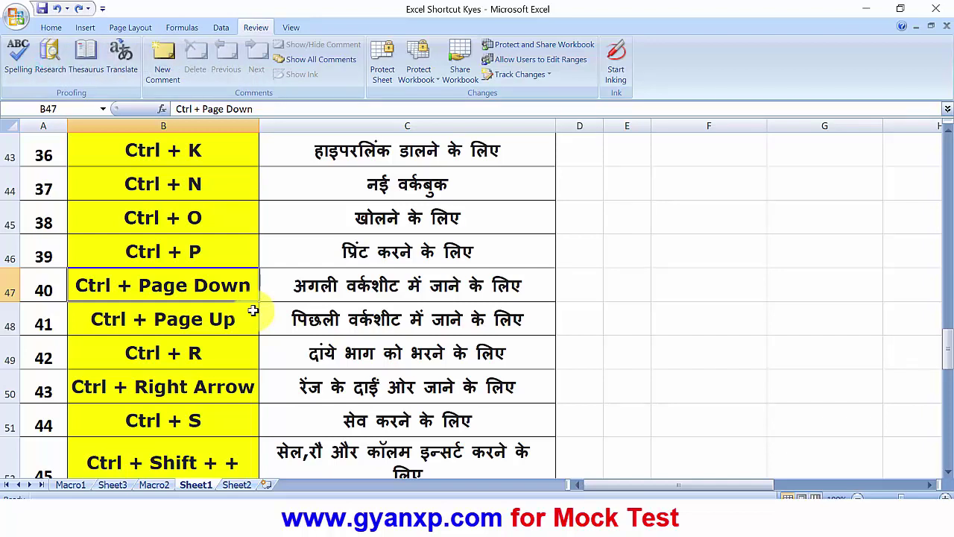
{"action": "scroll", "coordinate": [254, 311], "scroll_direction": "down", "scroll_amount": 1}
{"action": "key", "text": "Right"}
{"action": "key", "text": "Right"}
{"action": "key", "text": "Right"}
{"action": "key", "text": "Down"}
{"action": "key", "text": "Down"}
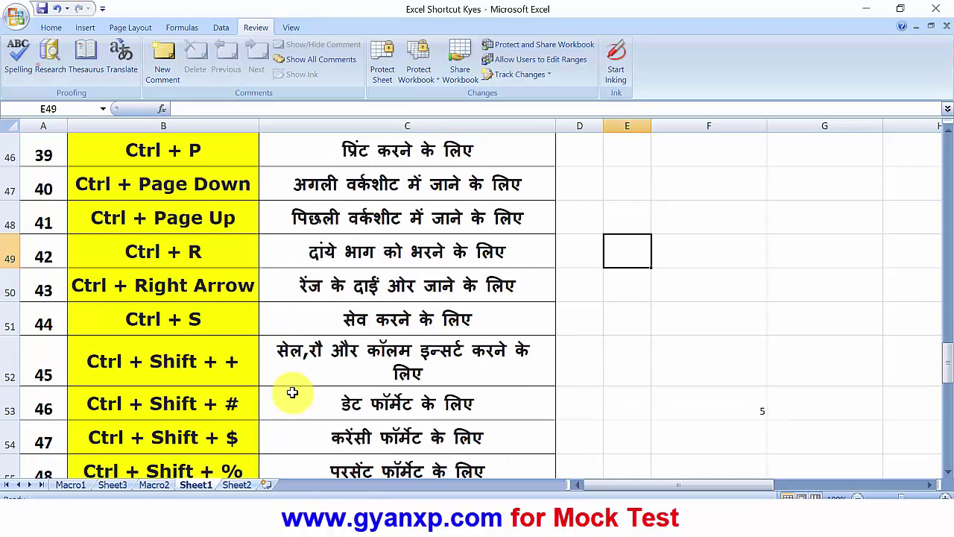
{"action": "left_click", "coordinate": [310, 252]}
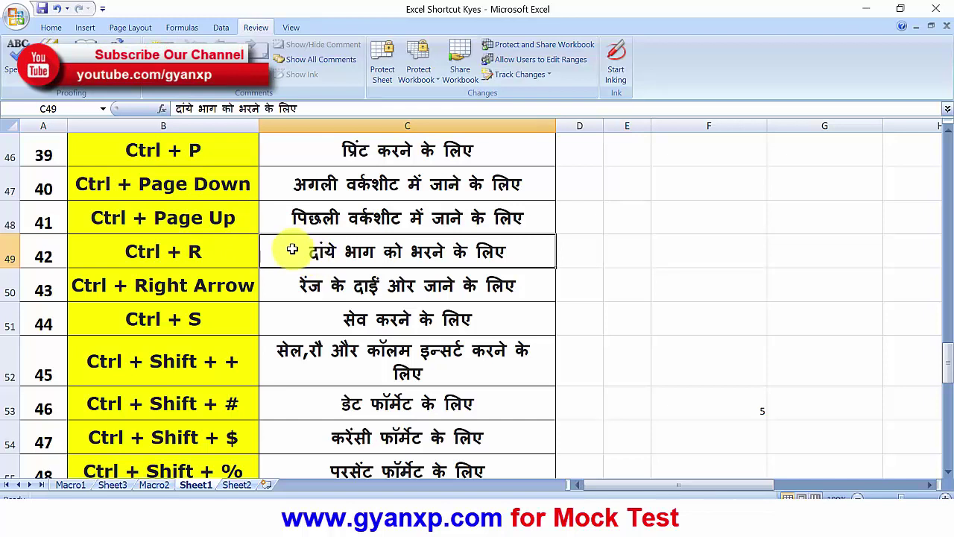
{"action": "double_click", "coordinate": [580, 252]}
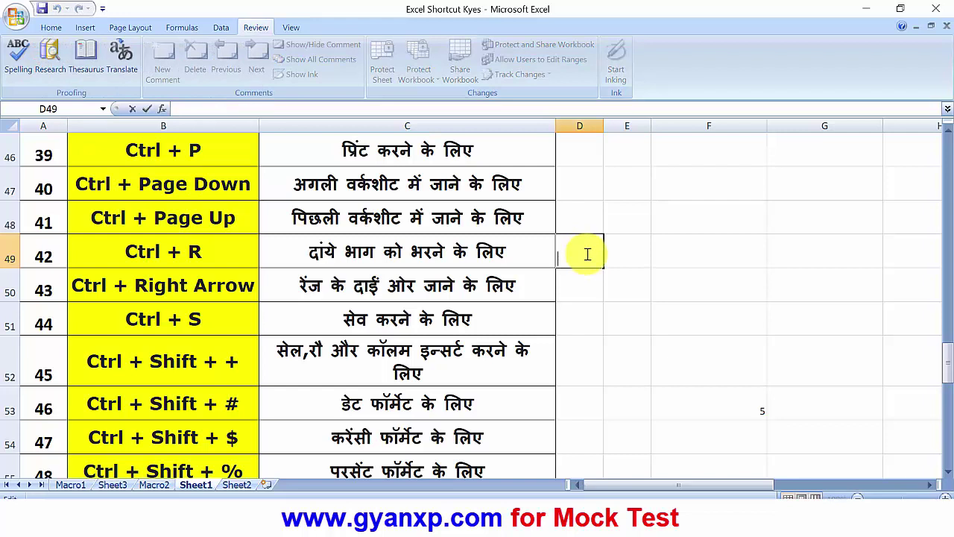
{"action": "left_click", "coordinate": [328, 252]}
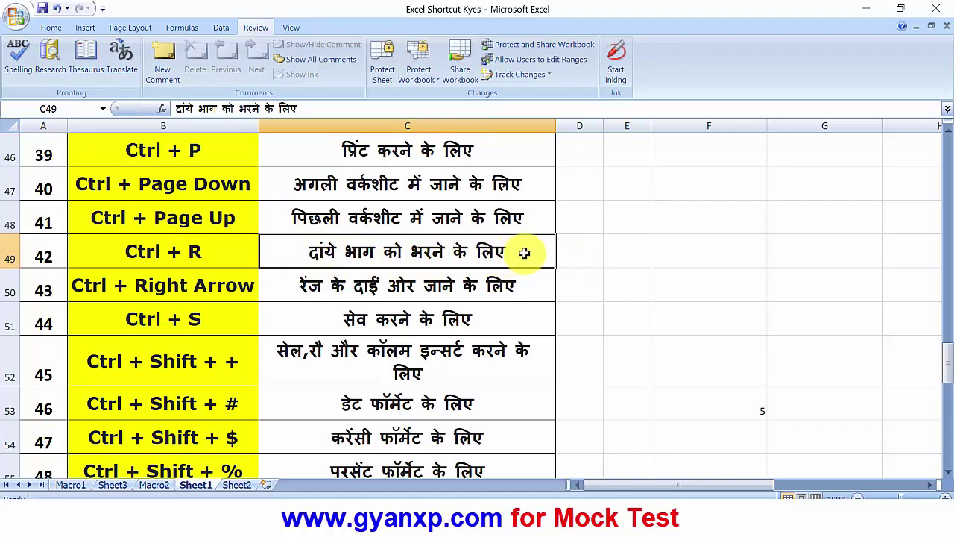
{"action": "left_click", "coordinate": [580, 253]}
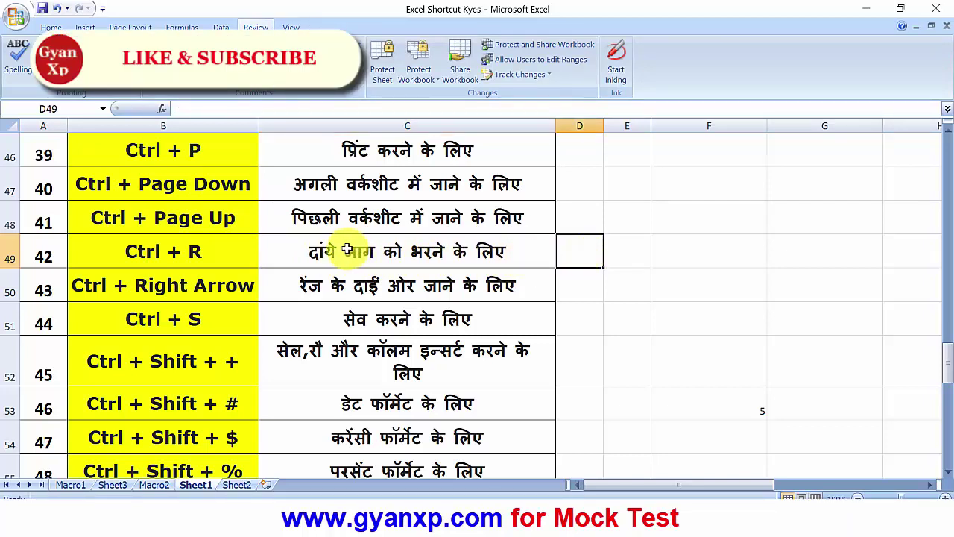
{"action": "left_click", "coordinate": [214, 253]}
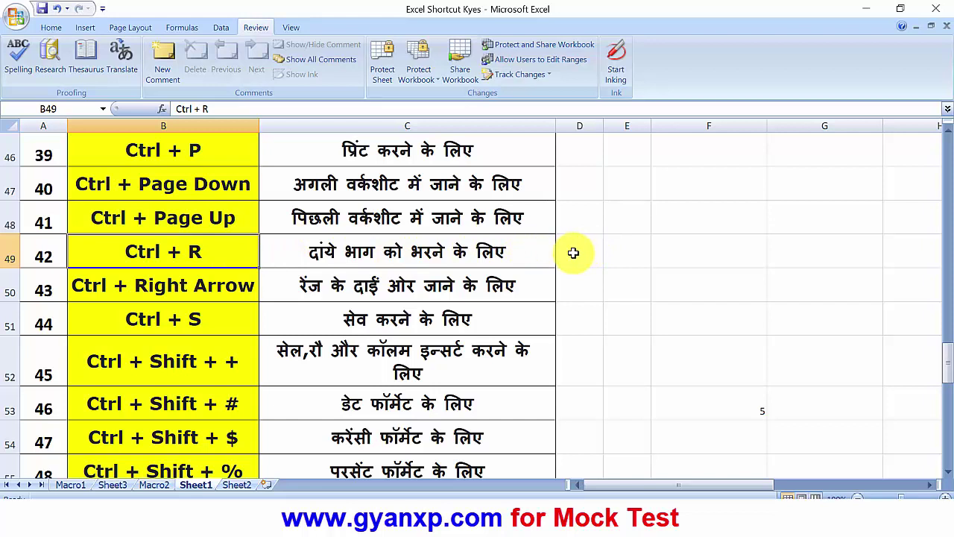
{"action": "left_click", "coordinate": [573, 252]}
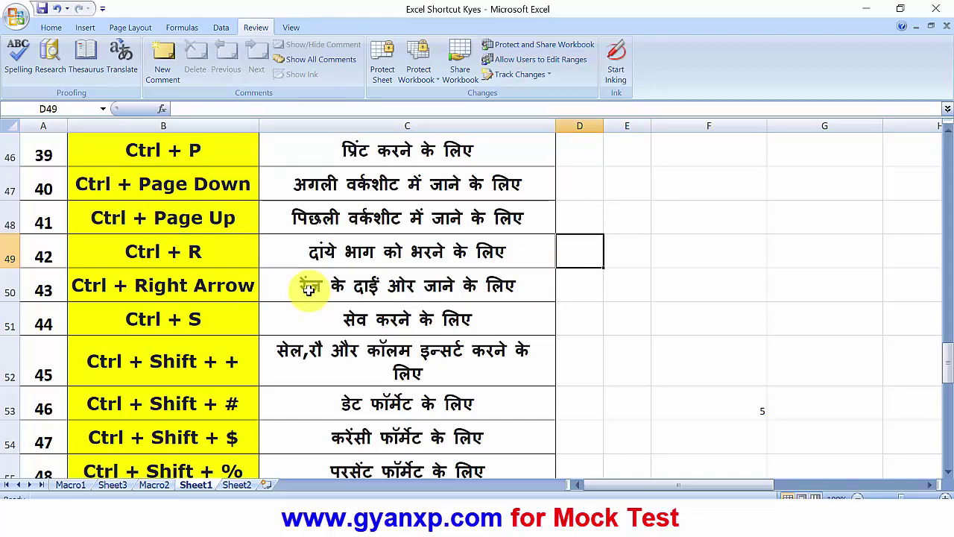
{"action": "left_click", "coordinate": [308, 289]}
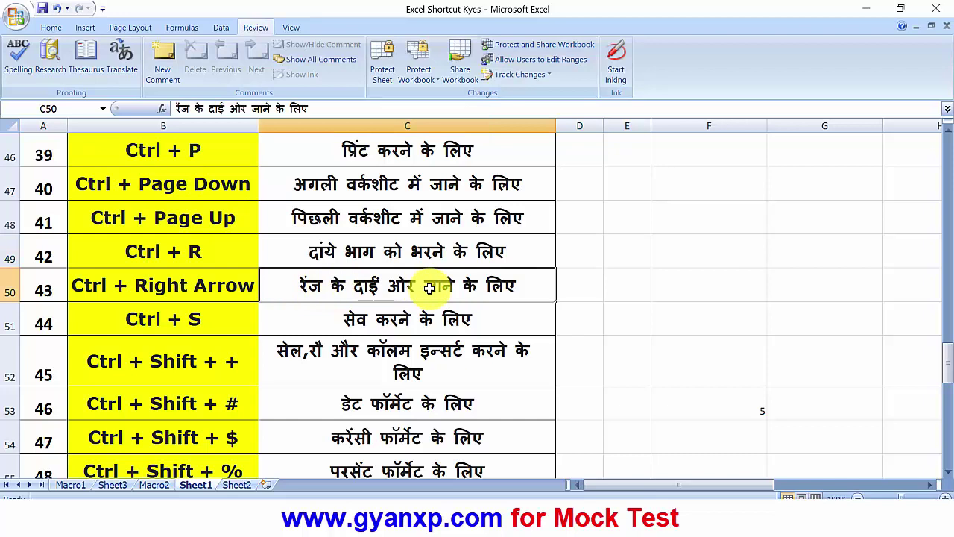
{"action": "key", "text": "ctrl+Right"}
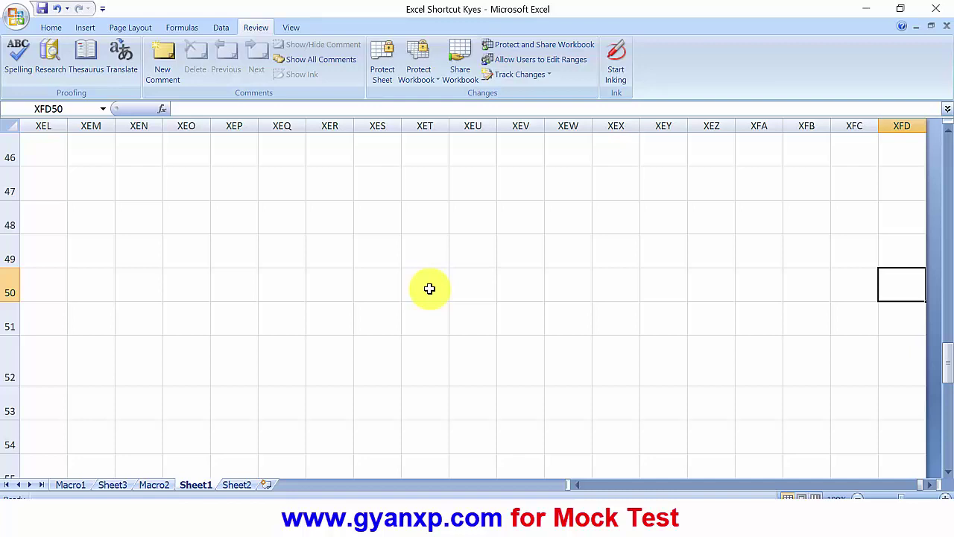
{"action": "key", "text": "ctrl+Left"}
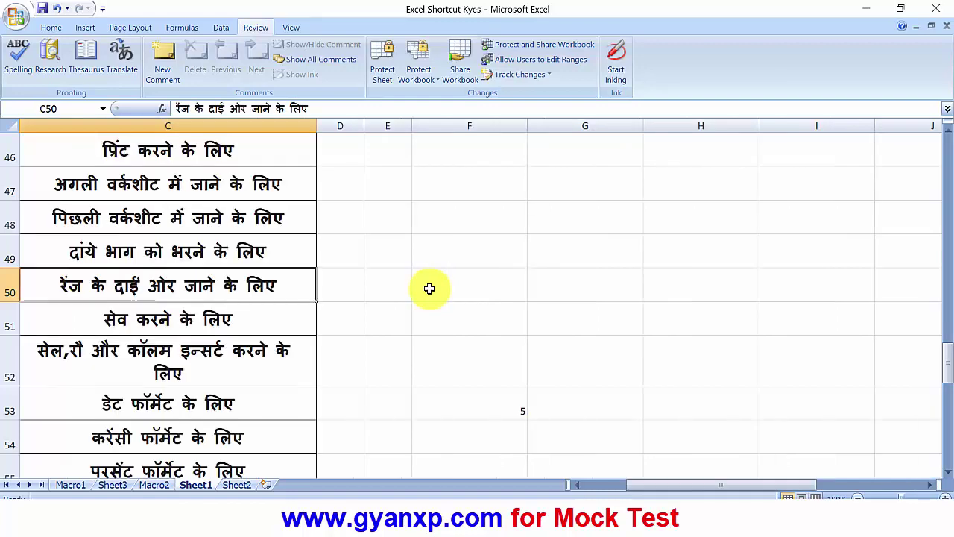
{"action": "key", "text": "ctrl+Left"}
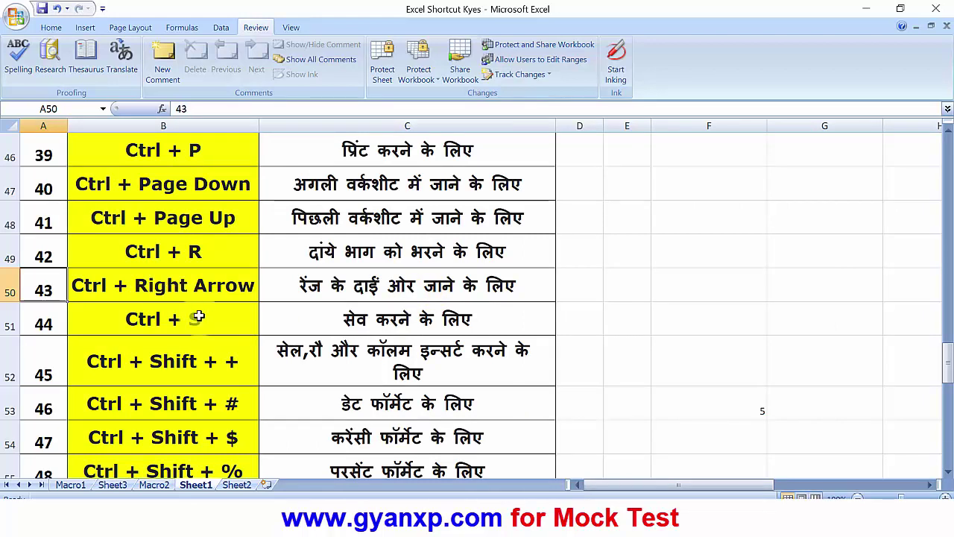
{"action": "left_click", "coordinate": [121, 322]}
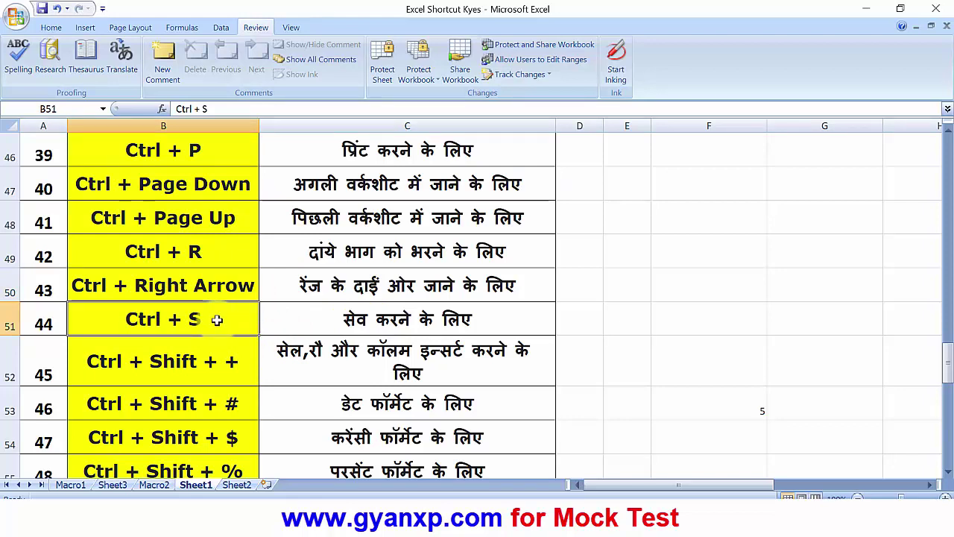
{"action": "left_click", "coordinate": [161, 362]}
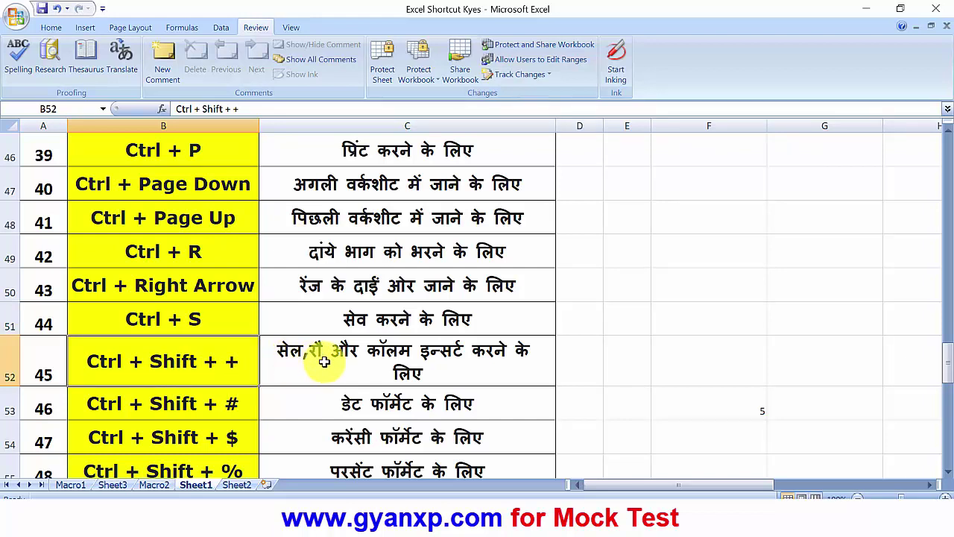
{"action": "left_click", "coordinate": [474, 370]}
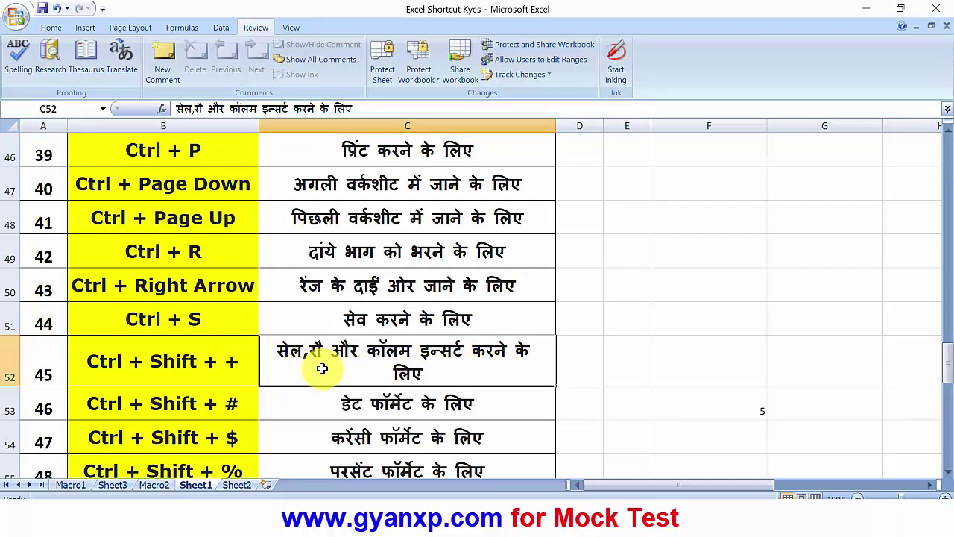
{"action": "key", "text": "ctrl+shift+plus"}
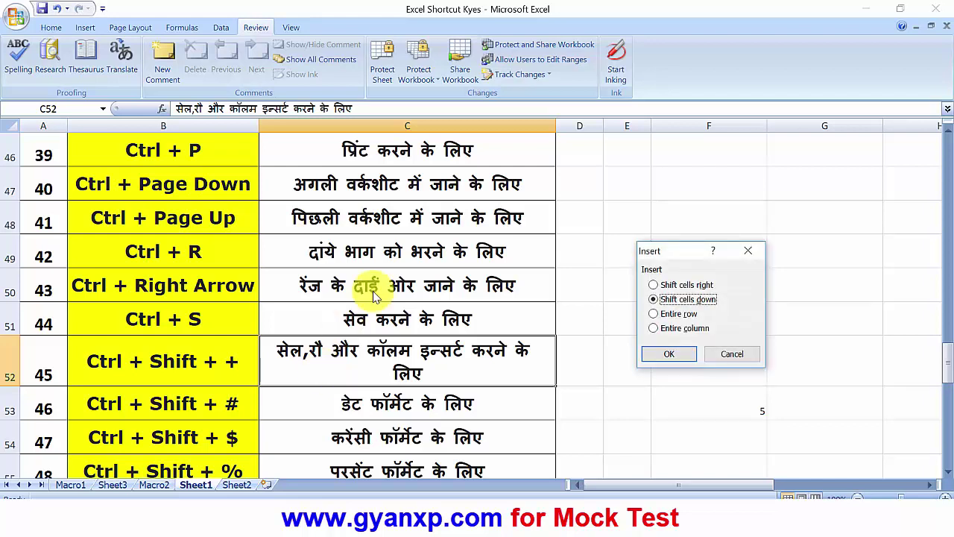
{"action": "left_click_drag", "start_coordinate": [686, 257], "coordinate": [548, 208]}
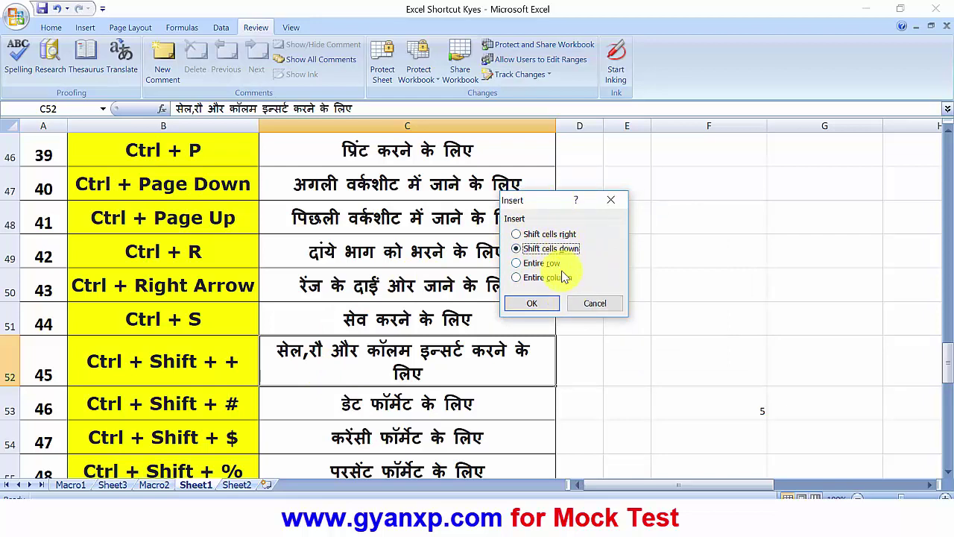
{"action": "left_click", "coordinate": [592, 304]}
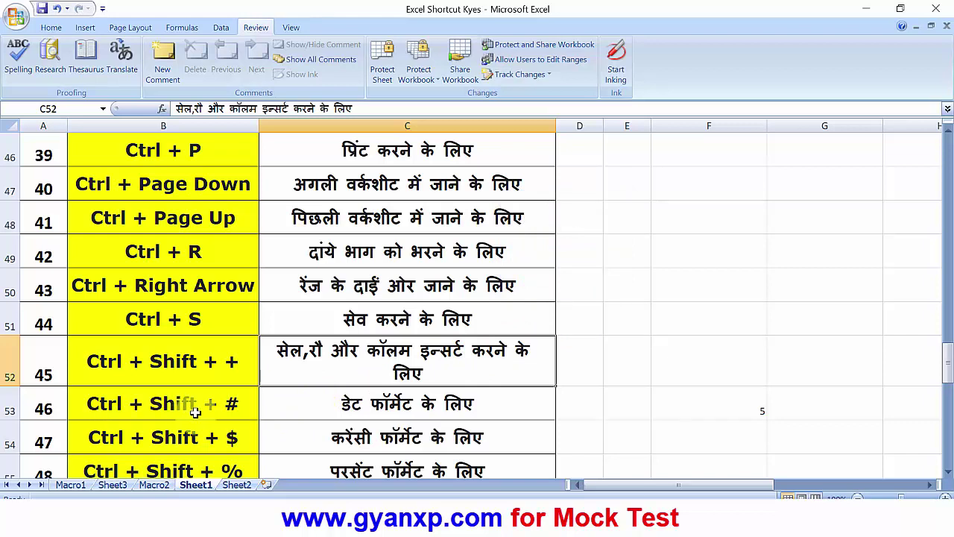
{"action": "left_click", "coordinate": [233, 409]}
- Enter 111220 in F53 and show it as the date 04-Jul-04 with Ctrl+Shift+#
{"action": "scroll", "coordinate": [341, 400], "scroll_direction": "down", "scroll_amount": 1}
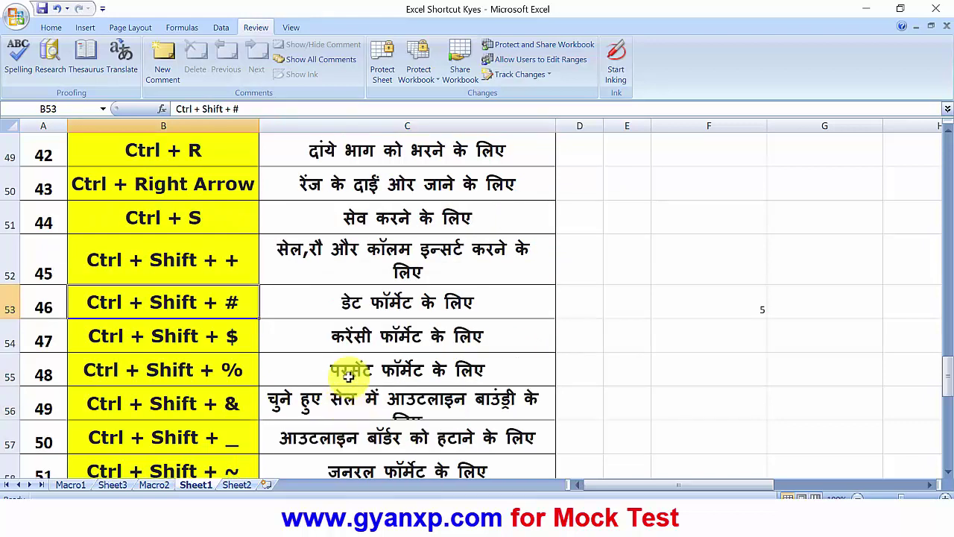
{"action": "left_click", "coordinate": [450, 302]}
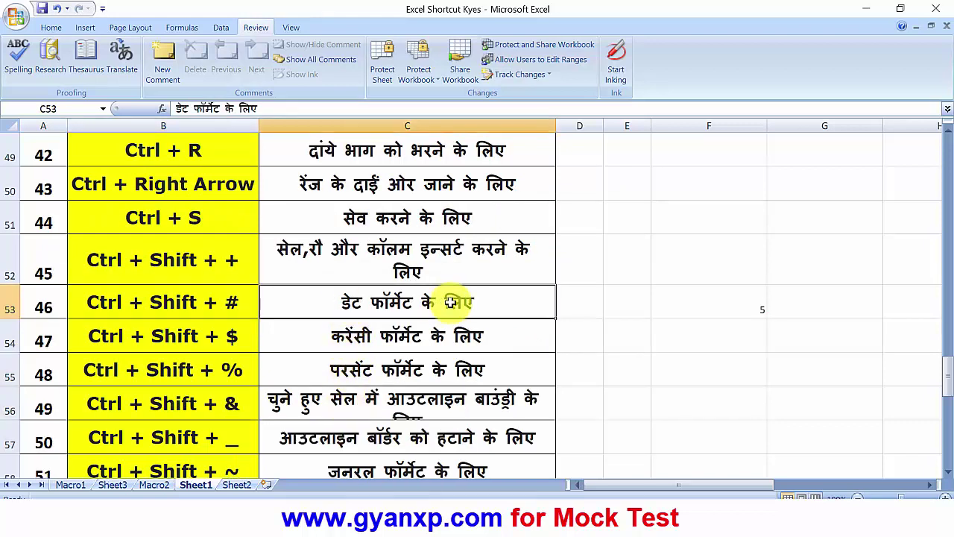
{"action": "left_click", "coordinate": [679, 305]}
{"action": "type", "text": "111220"}
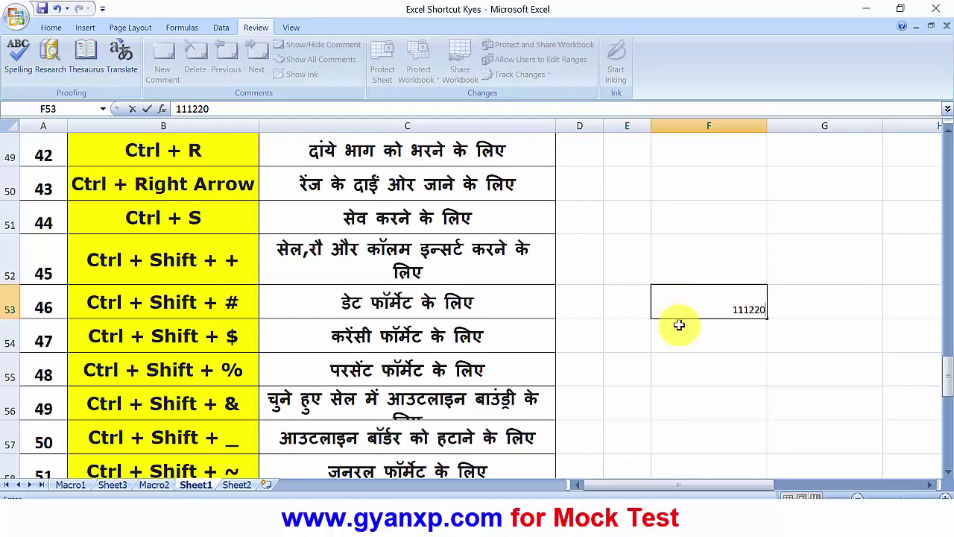
{"action": "left_click", "coordinate": [701, 336]}
{"action": "left_click", "coordinate": [720, 308]}
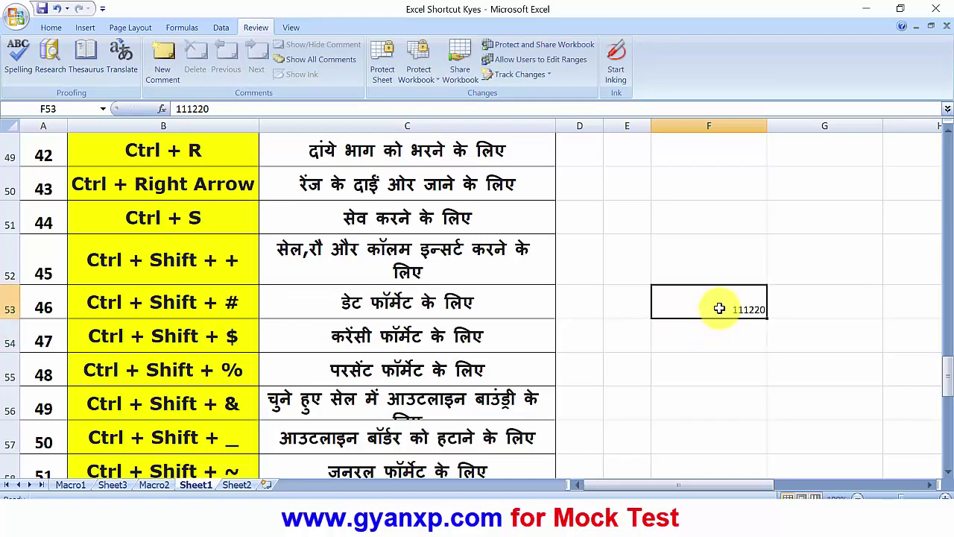
{"action": "key", "text": "ctrl+shift+3"}
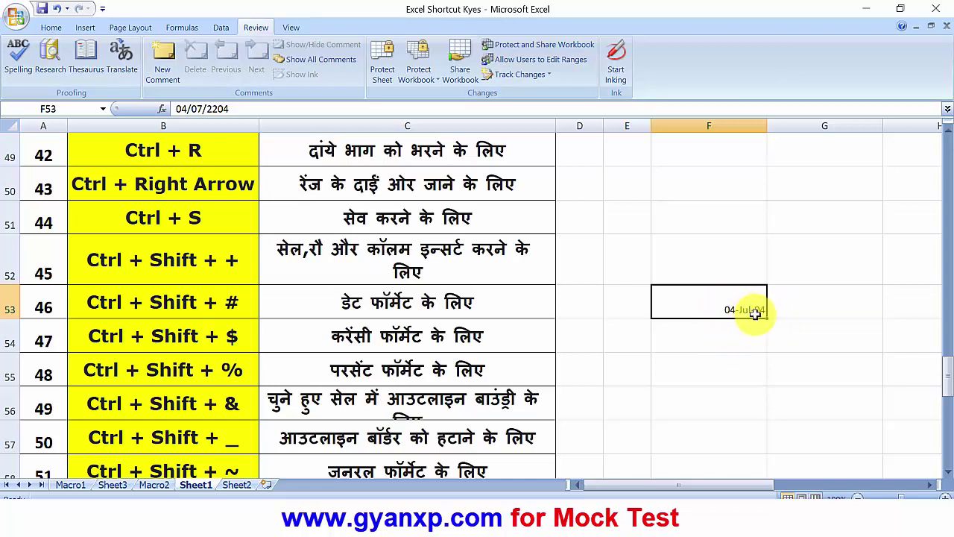
{"action": "left_click", "coordinate": [735, 332]}
{"action": "left_click", "coordinate": [740, 312]}
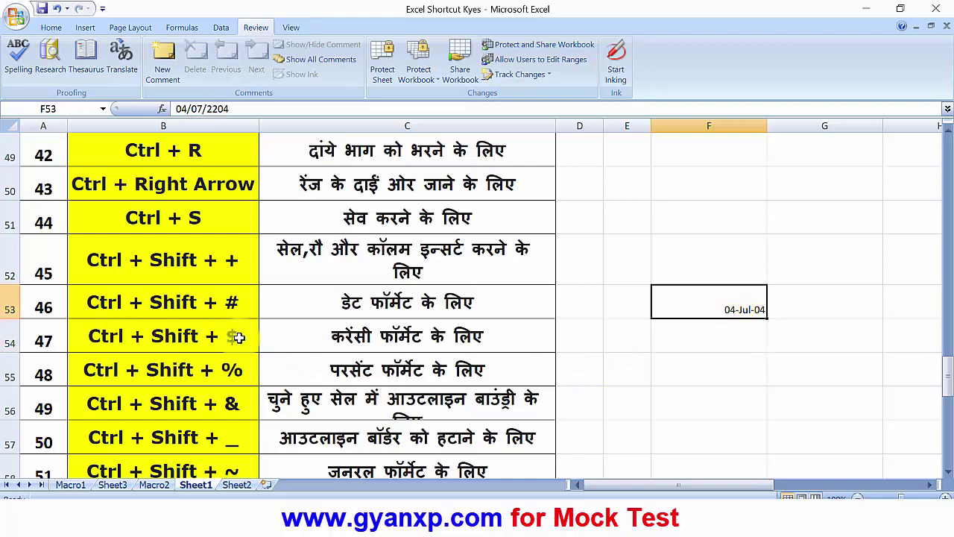
- Enter 2 in F54 and undo its currency formatting so it stays a plain 2
{"action": "left_click", "coordinate": [706, 336]}
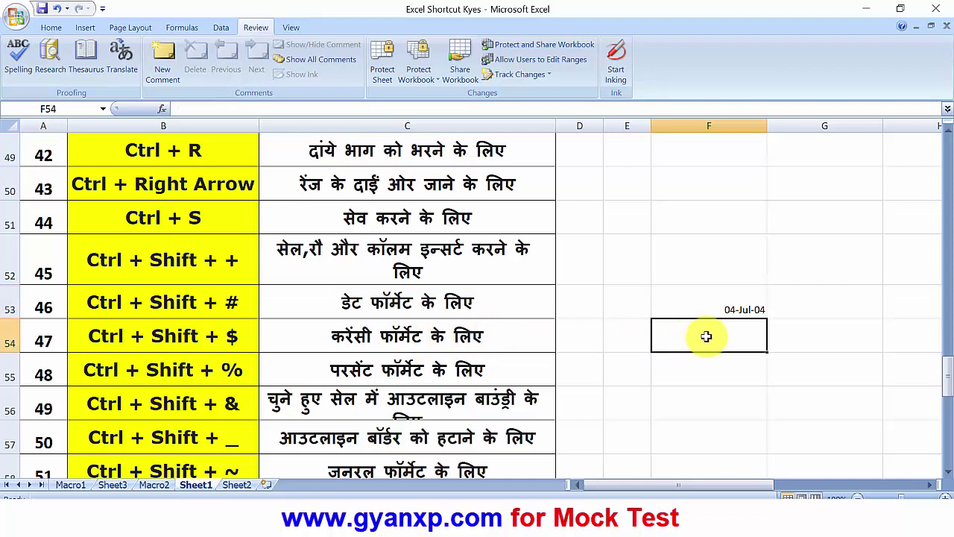
{"action": "type", "text": "2"}
{"action": "key", "text": "Return"}
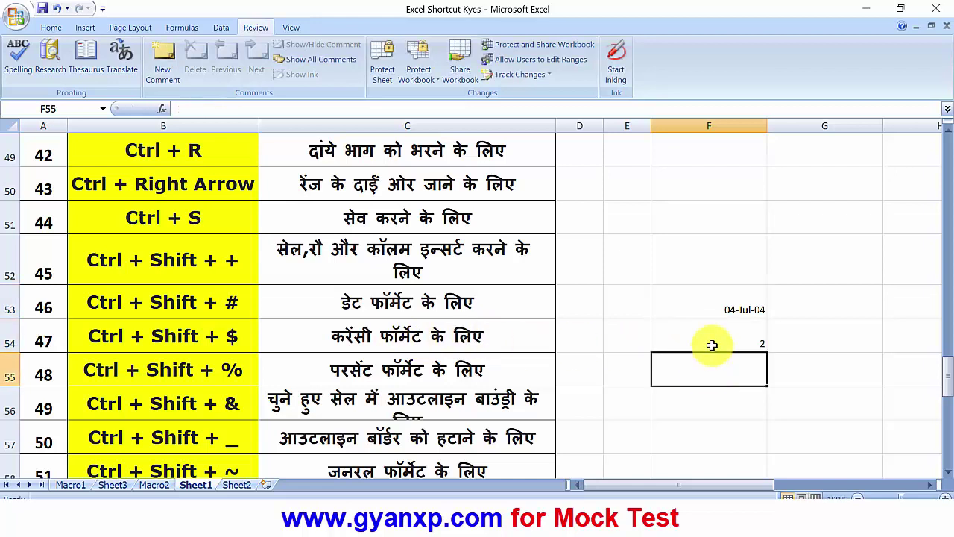
{"action": "left_click", "coordinate": [741, 339]}
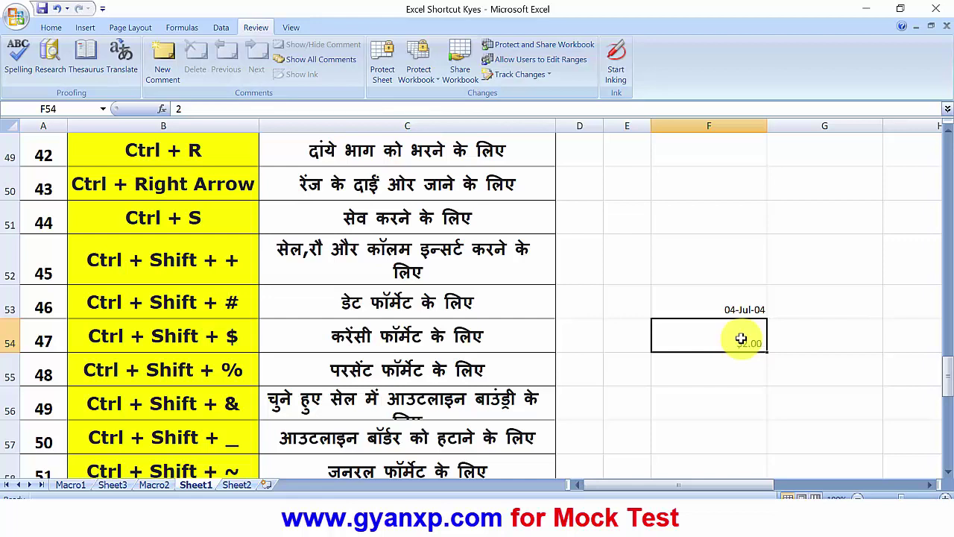
{"action": "left_click", "coordinate": [737, 368]}
{"action": "left_click", "coordinate": [748, 345]}
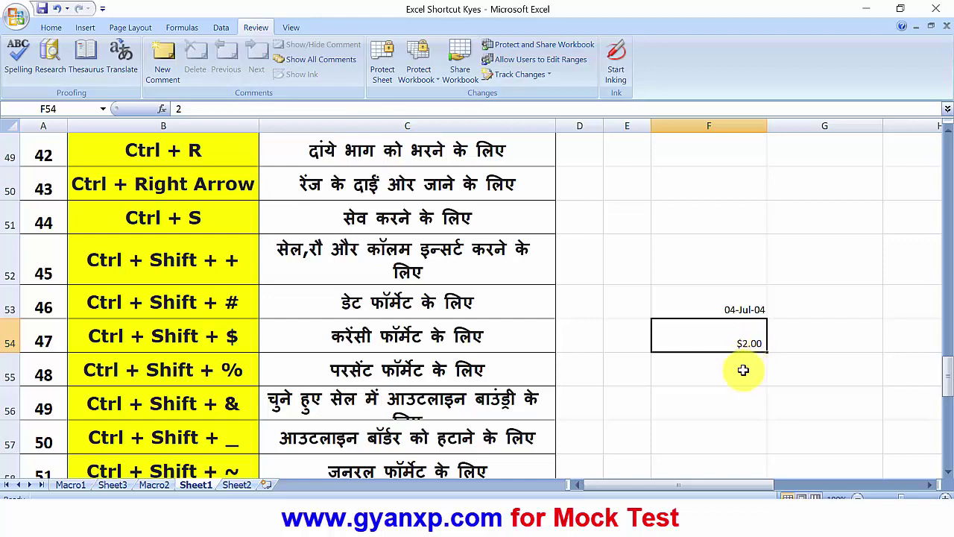
{"action": "key", "text": "ctrl+z"}
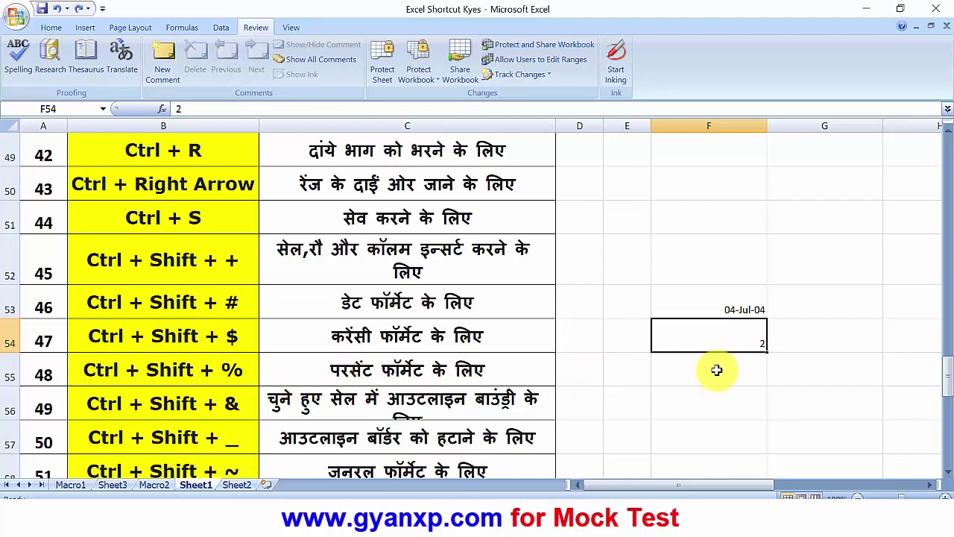
- Enter 4 in F55 and format it as 400% with Ctrl+Shift+%
{"action": "left_click", "coordinate": [718, 370]}
{"action": "type", "text": "4"}
{"action": "key", "text": "Return"}
{"action": "left_click", "coordinate": [724, 375]}
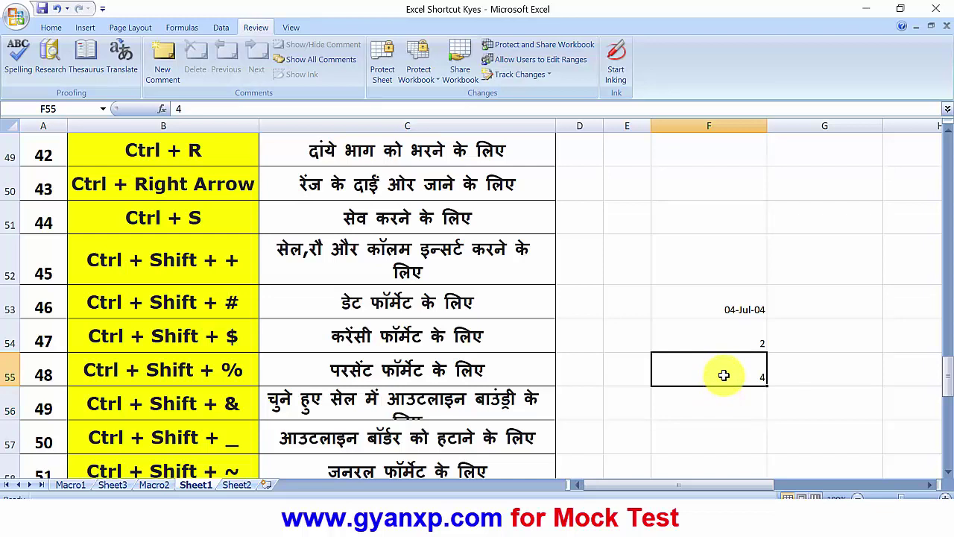
{"action": "left_click", "coordinate": [721, 393]}
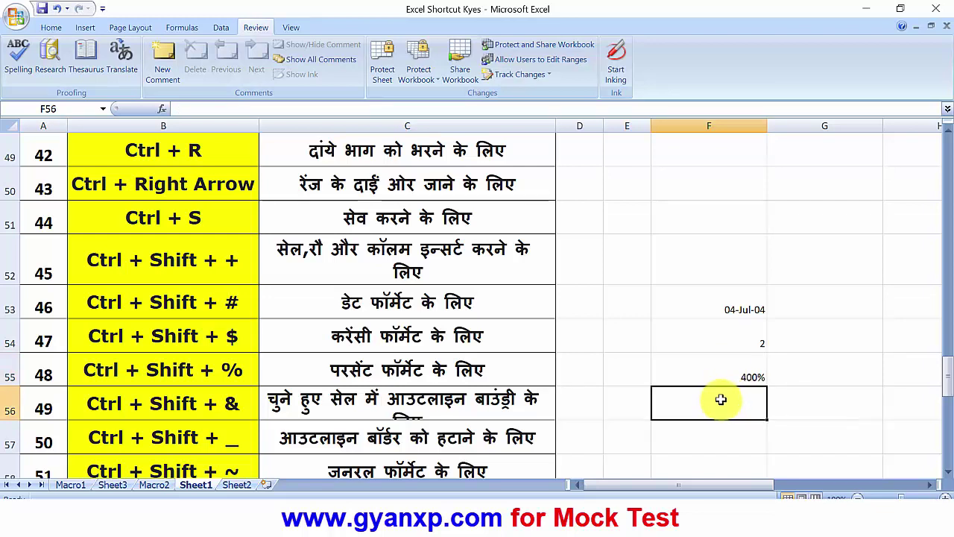
{"action": "left_click", "coordinate": [728, 377]}
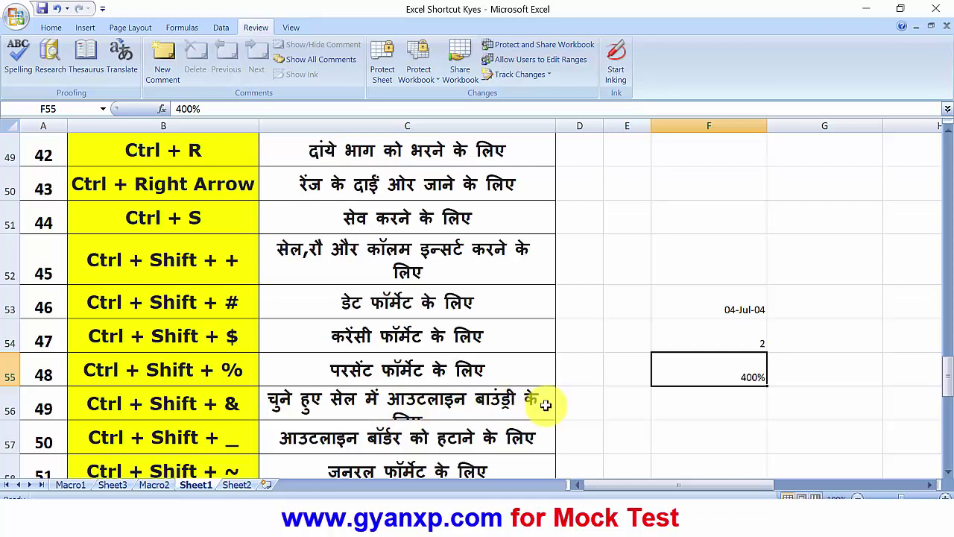
- Look over the existing format examples in column F: the date in F53, 2 in F54, and 400% in F55
{"action": "left_click", "coordinate": [714, 264]}
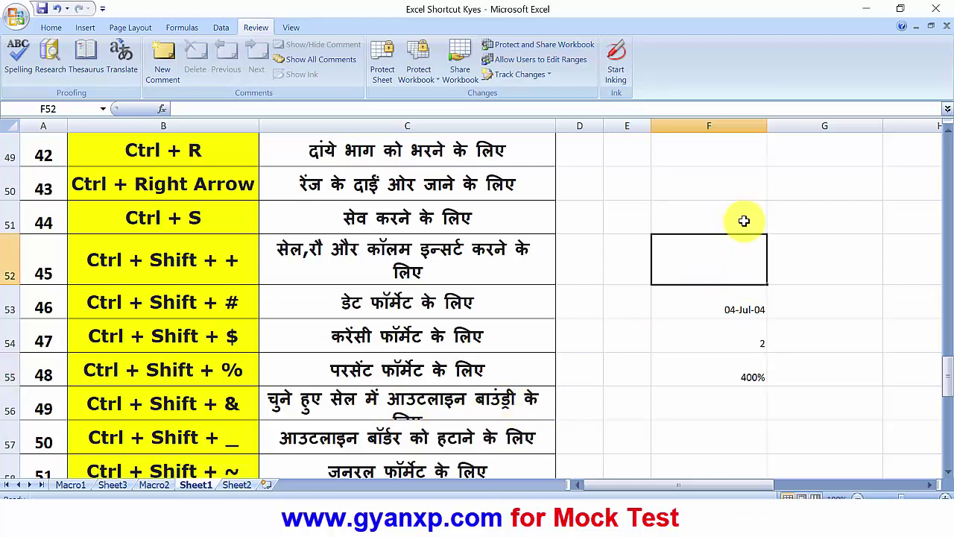
{"action": "scroll", "coordinate": [745, 273], "scroll_direction": "down", "scroll_amount": 1}
{"action": "left_click", "coordinate": [729, 202]}
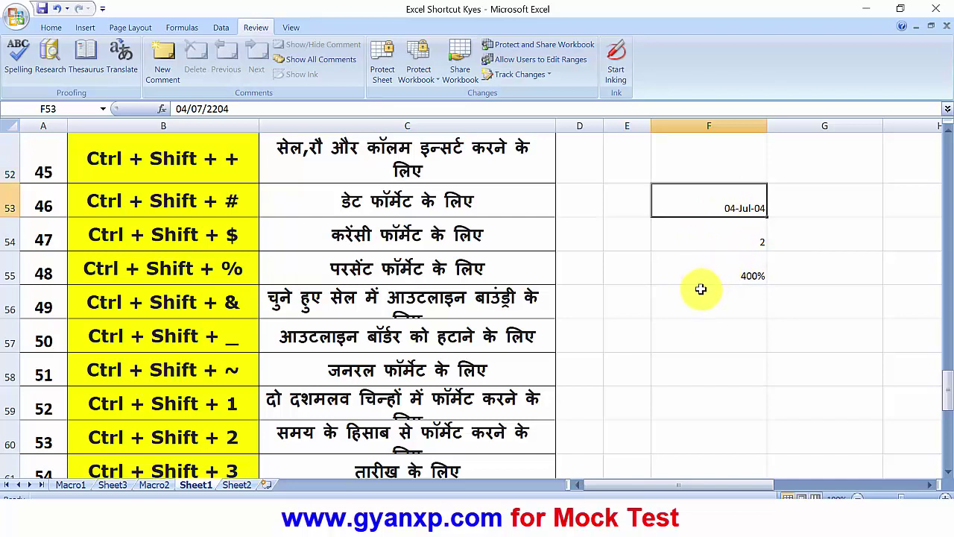
{"action": "left_click", "coordinate": [696, 340]}
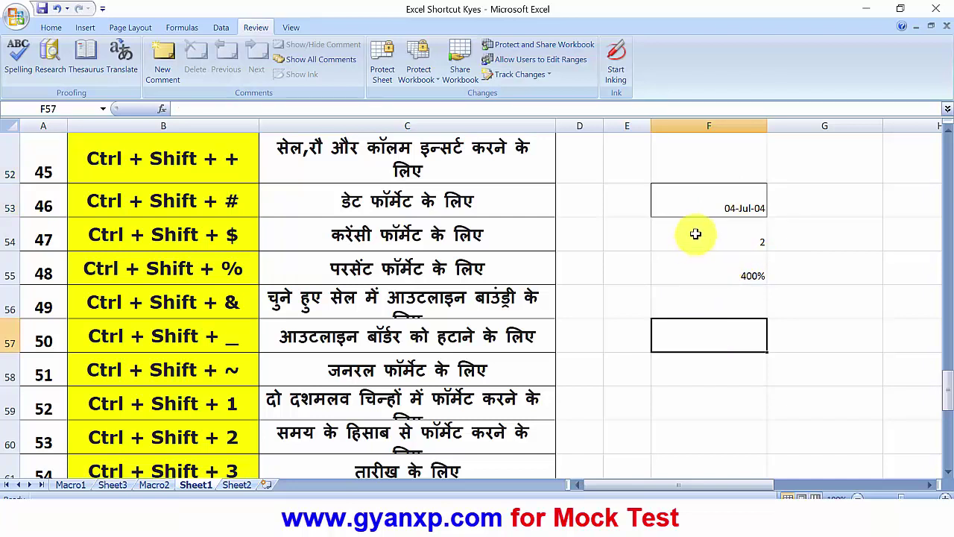
{"action": "left_click", "coordinate": [653, 187]}
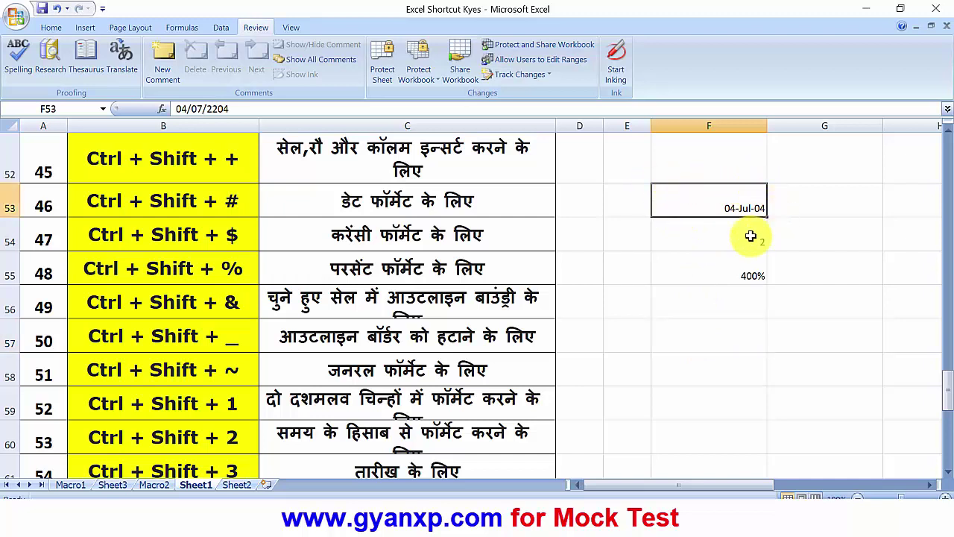
{"action": "left_click", "coordinate": [688, 266]}
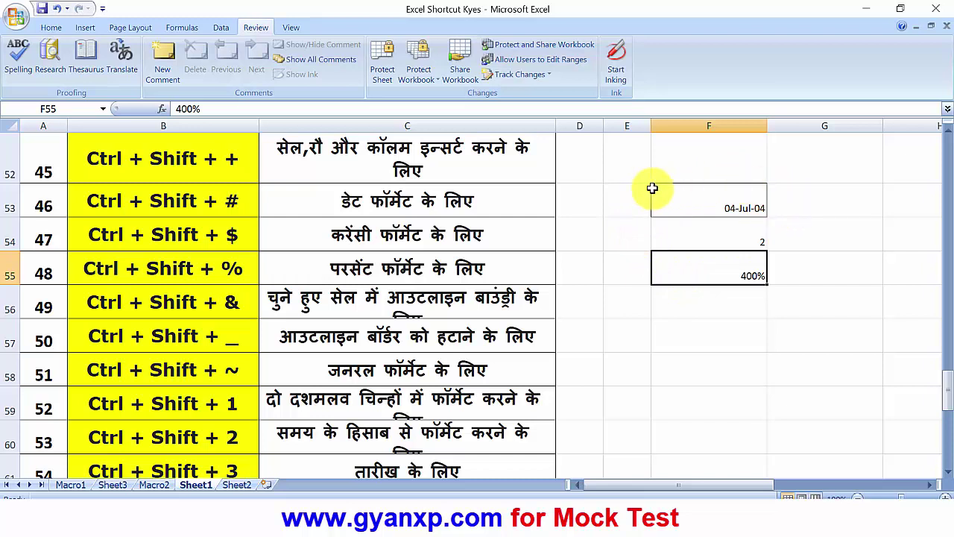
{"action": "left_click", "coordinate": [683, 202]}
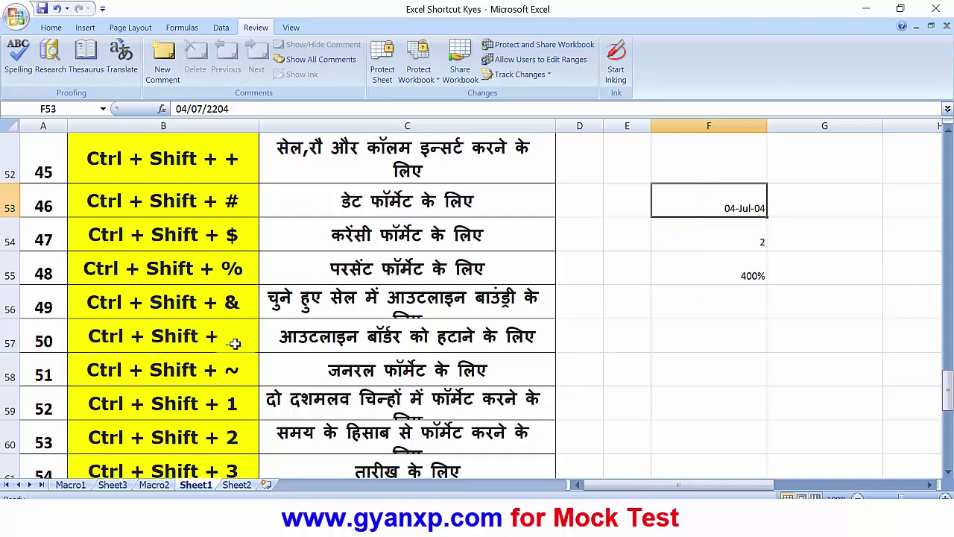
{"action": "left_click", "coordinate": [720, 239]}
{"action": "left_click", "coordinate": [724, 196]}
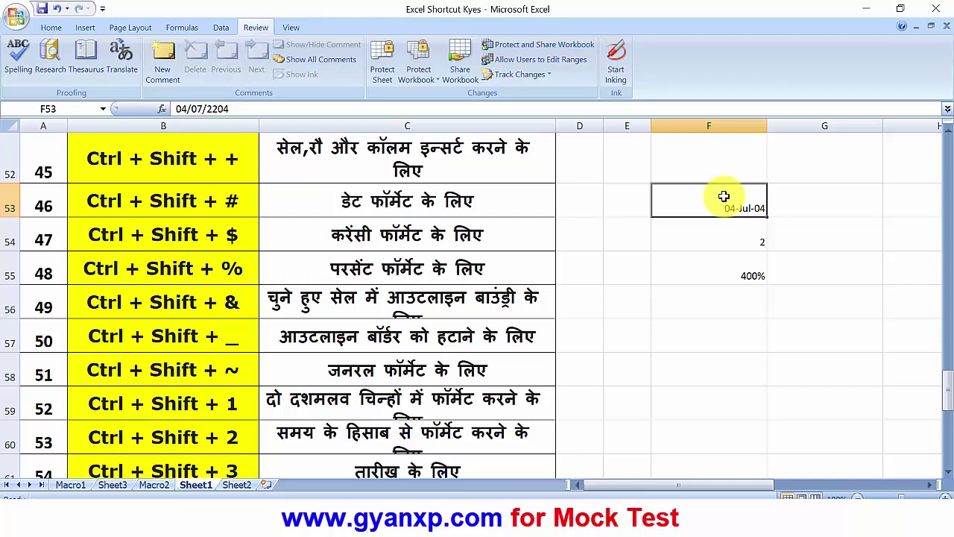
{"action": "left_click", "coordinate": [733, 328]}
{"action": "left_click", "coordinate": [707, 205]}
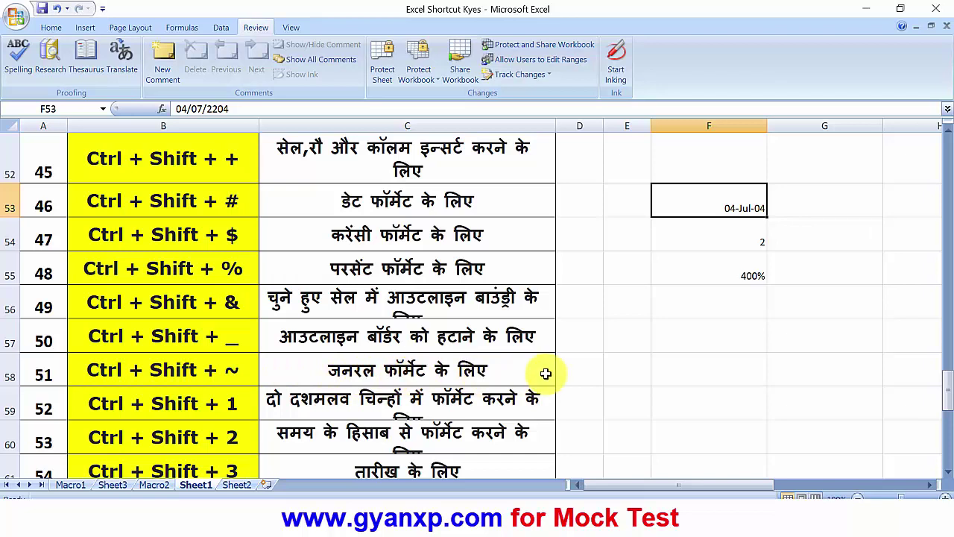
- Set cell F55's number format to General so it shows 4 instead of 400%
{"action": "left_click", "coordinate": [739, 272]}
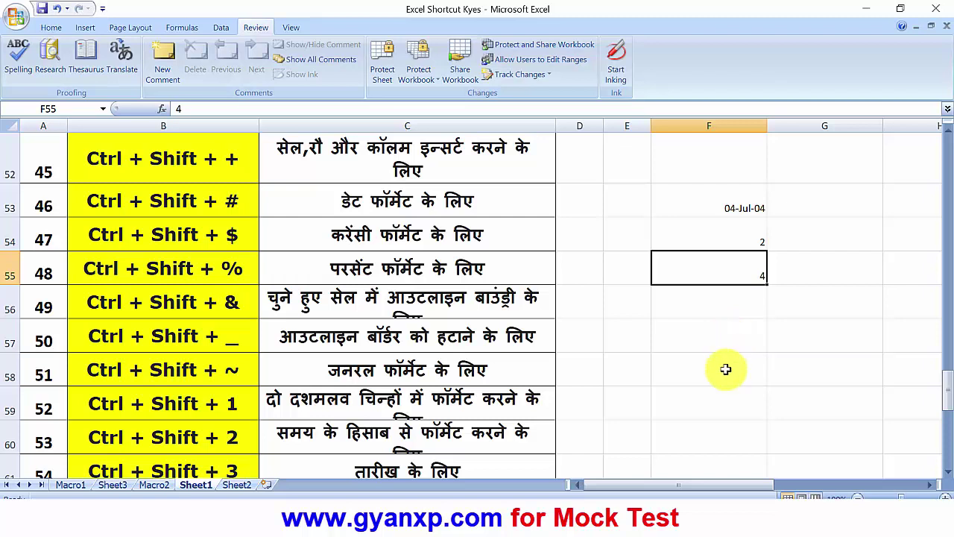
{"action": "left_click", "coordinate": [724, 367]}
{"action": "left_click", "coordinate": [733, 279]}
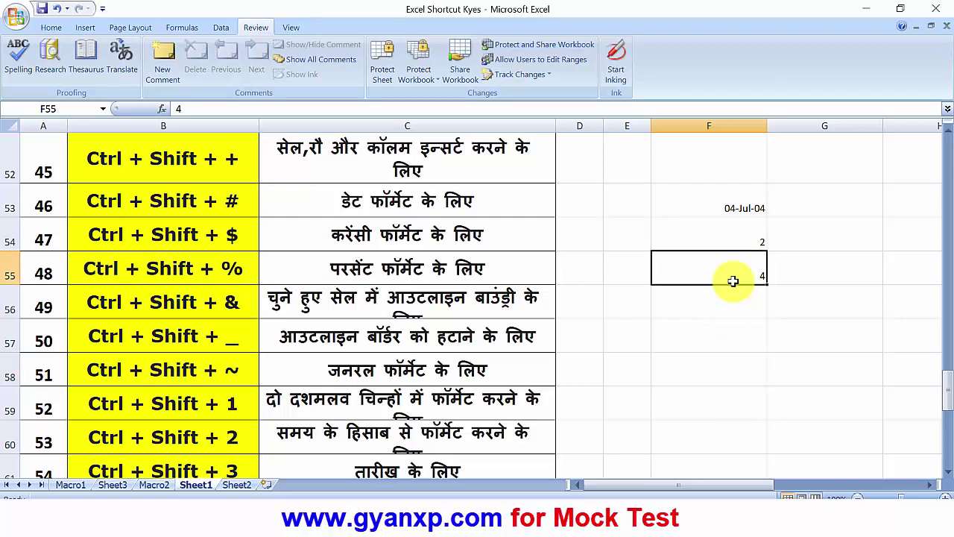
{"action": "left_click", "coordinate": [51, 28]}
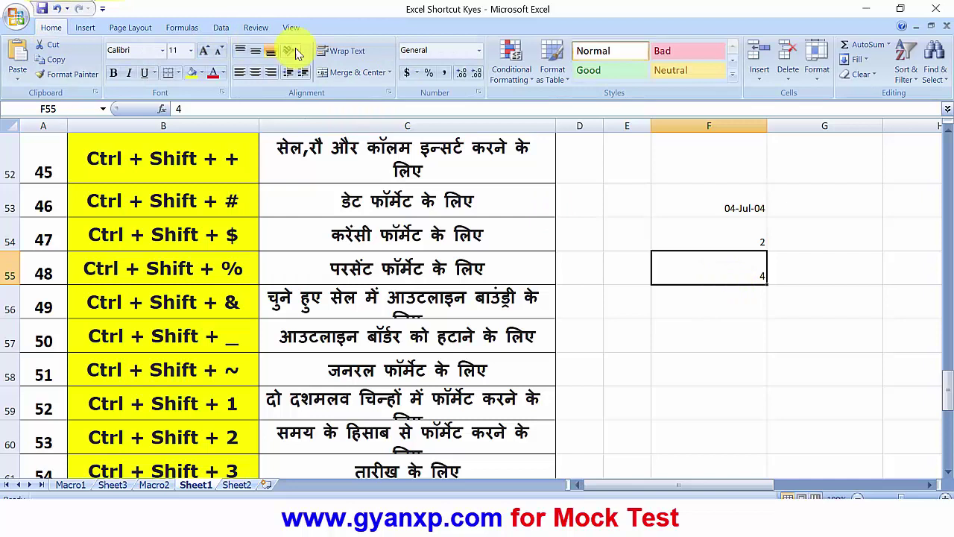
{"action": "left_click", "coordinate": [478, 51]}
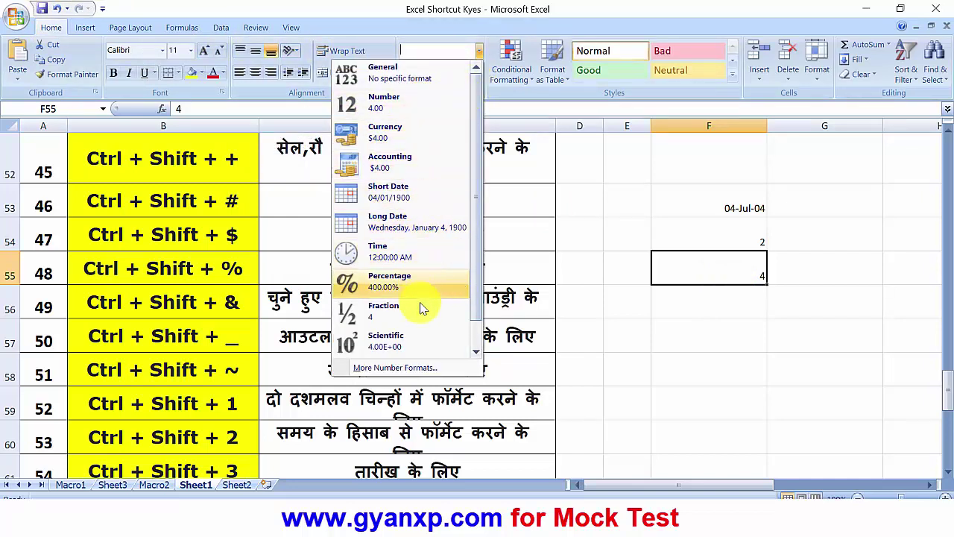
{"action": "left_click", "coordinate": [387, 75]}
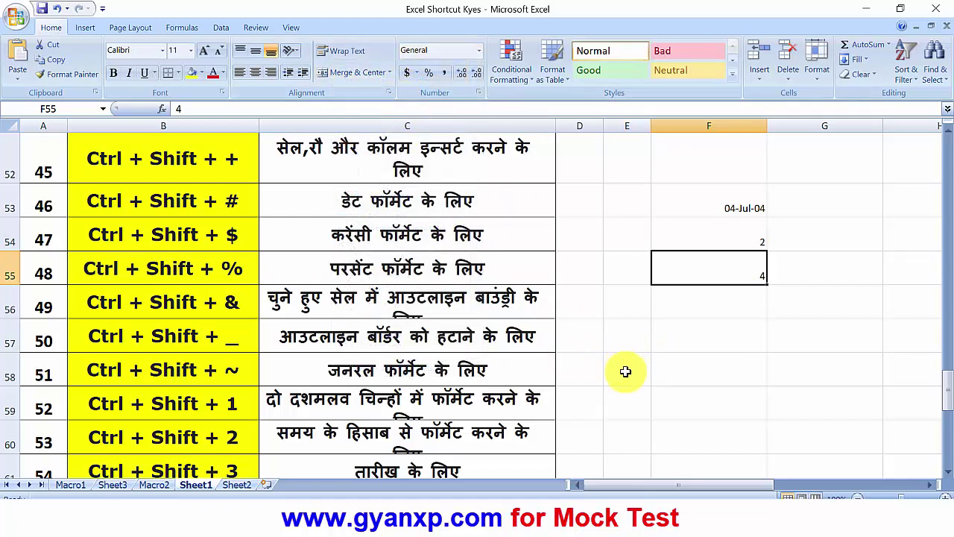
- Enter 5 in F59 as the 5.00 number-format example
{"action": "scroll", "coordinate": [575, 400], "scroll_direction": "down", "scroll_amount": 1}
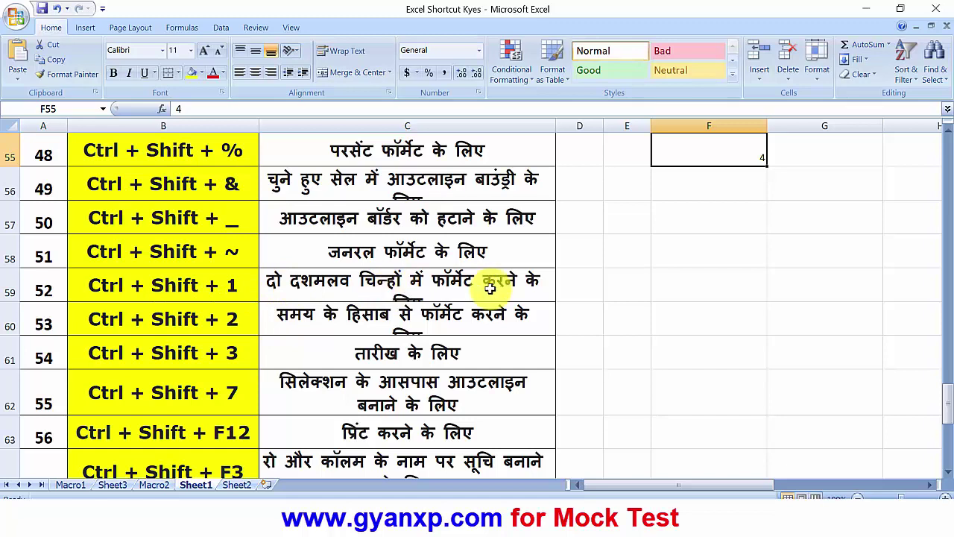
{"action": "left_click", "coordinate": [724, 287]}
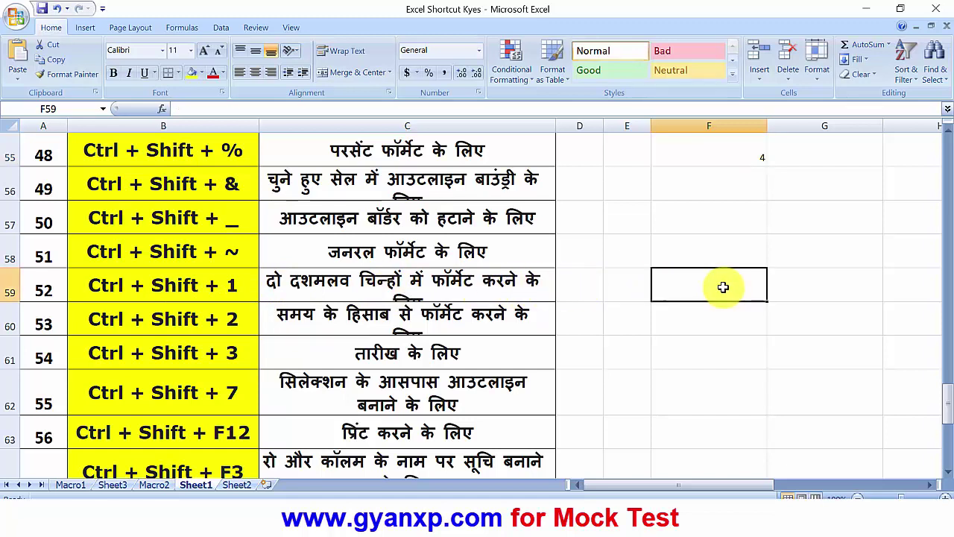
{"action": "type", "text": "5"}
{"action": "left_click", "coordinate": [722, 343]}
{"action": "left_click", "coordinate": [724, 283]}
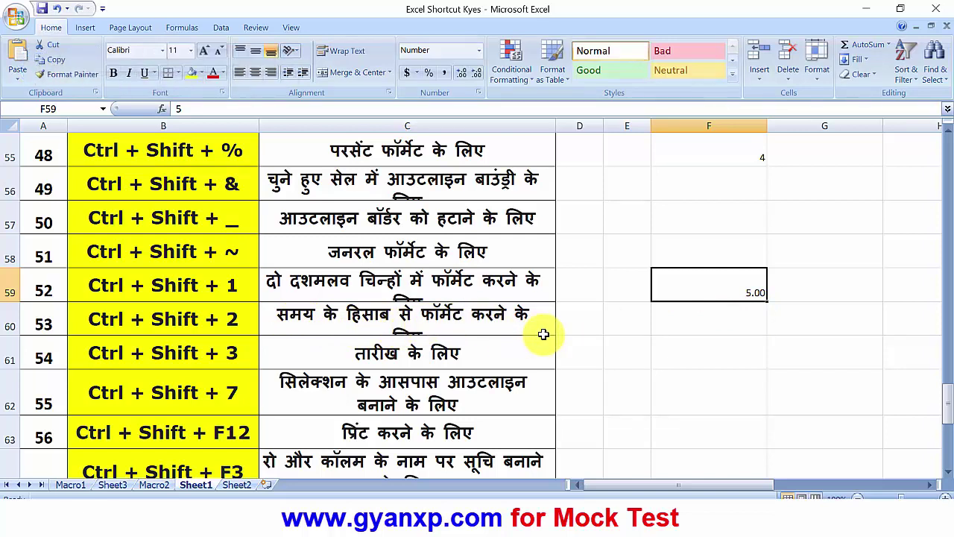
{"action": "left_click", "coordinate": [421, 317]}
{"action": "left_click", "coordinate": [735, 290]}
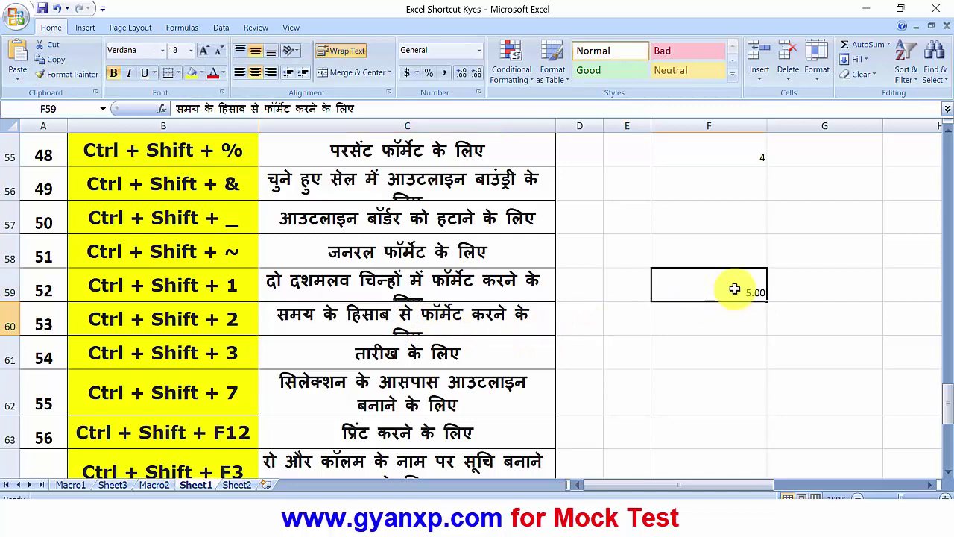
- Enter 3 in F60 and apply the time format with Ctrl+Shift+2, showing 12:00 AM
{"action": "left_click", "coordinate": [731, 317]}
{"action": "type", "text": "3"}
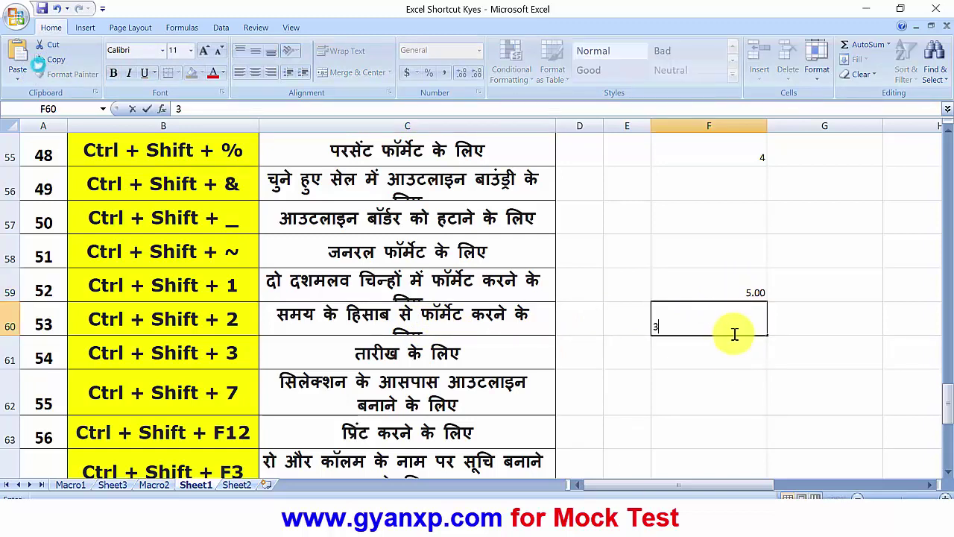
{"action": "key", "text": "Return"}
{"action": "left_click", "coordinate": [730, 322]}
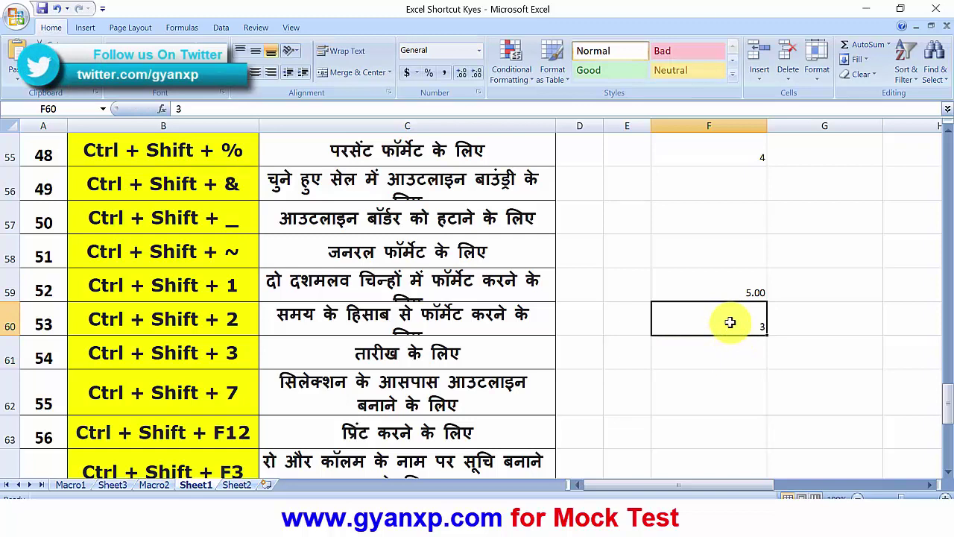
{"action": "key", "text": "ctrl+shift+2"}
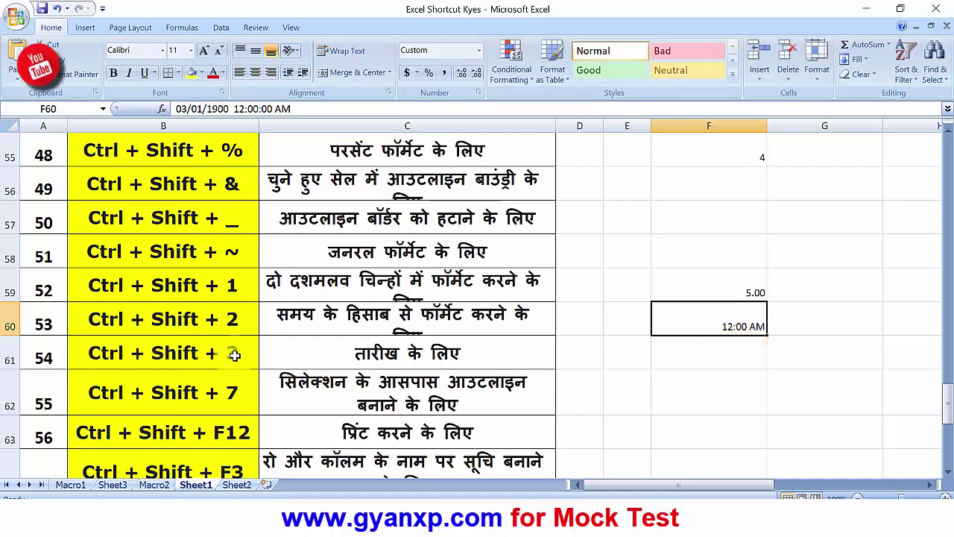
- Enter 32323 in F61 as the 29-Jun-88 date-format example
{"action": "left_click", "coordinate": [690, 358]}
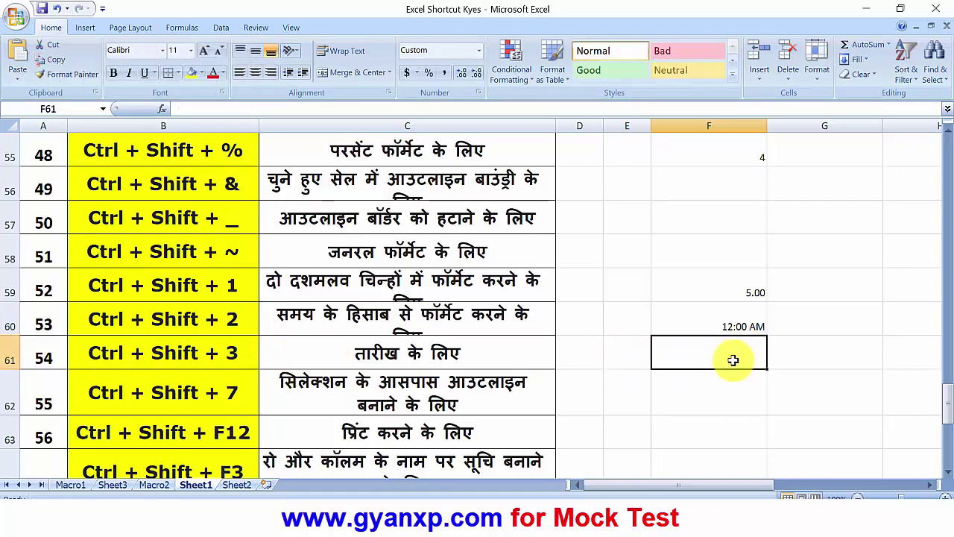
{"action": "left_click", "coordinate": [729, 389]}
{"action": "left_click", "coordinate": [727, 355]}
{"action": "type", "text": "32323"}
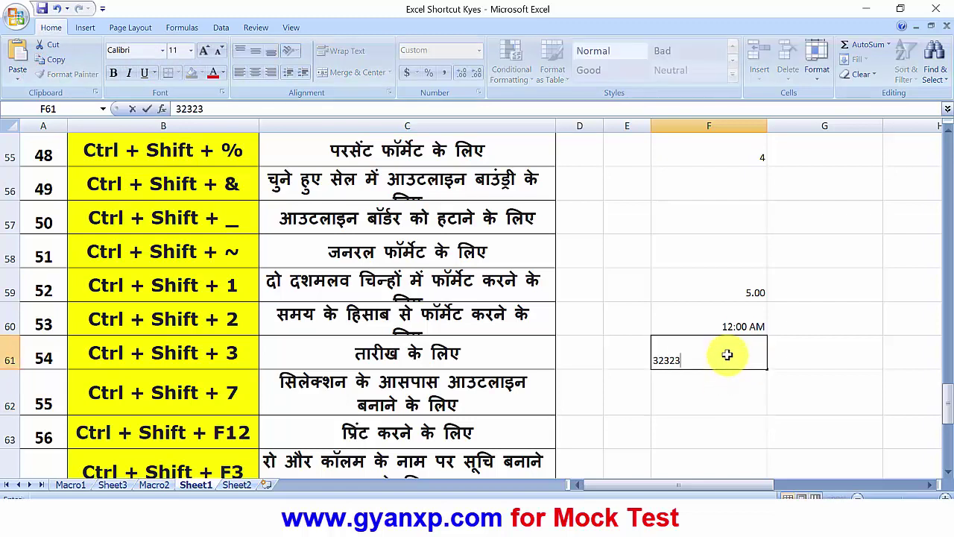
{"action": "left_click_drag", "start_coordinate": [717, 429], "coordinate": [713, 396]}
{"action": "left_click", "coordinate": [711, 361]}
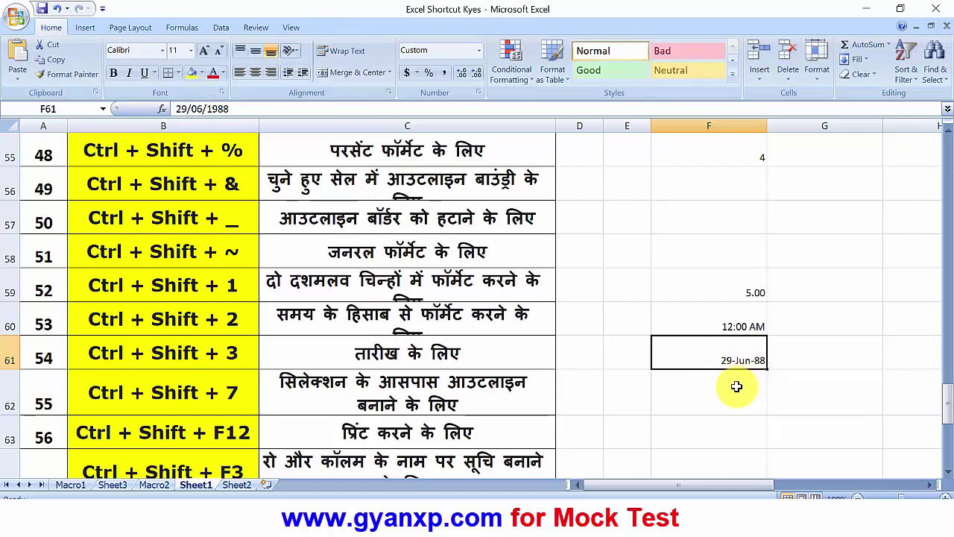
{"action": "scroll", "coordinate": [330, 299], "scroll_direction": "down", "scroll_amount": 1}
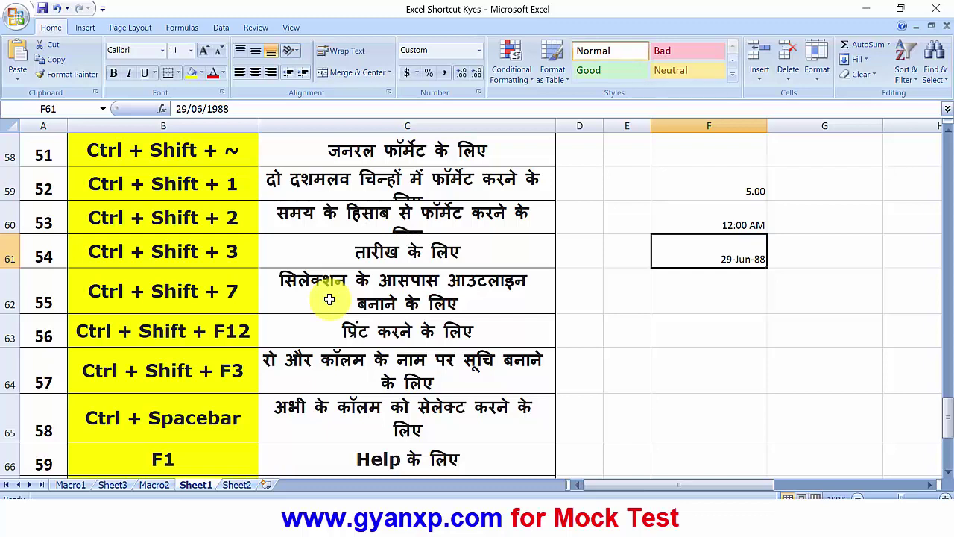
{"action": "left_click", "coordinate": [697, 319]}
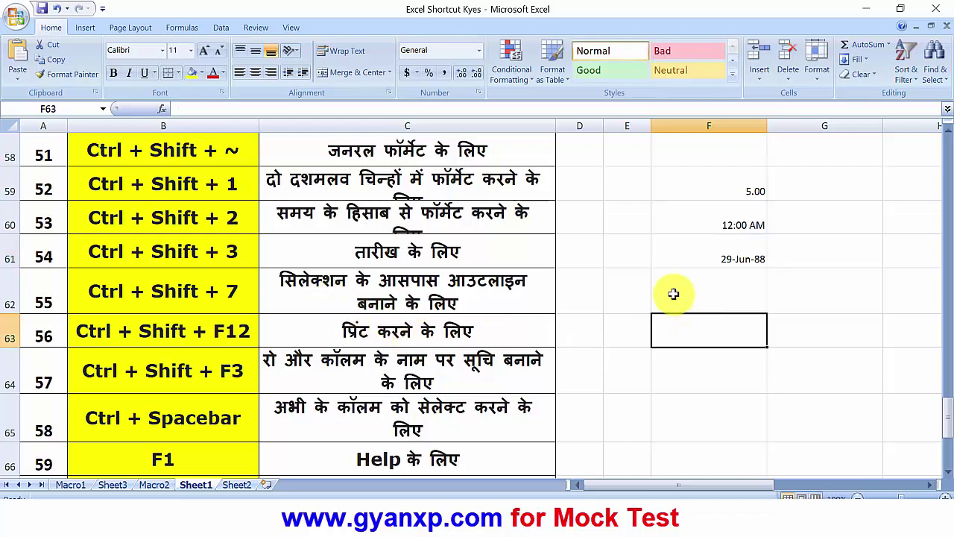
{"action": "left_click", "coordinate": [619, 283]}
{"action": "mouse_move", "coordinate": [619, 284]}
{"action": "left_mouse_down"}
{"action": "mouse_move", "coordinate": [814, 341]}
{"action": "mouse_move", "coordinate": [825, 418]}
{"action": "left_mouse_up"}
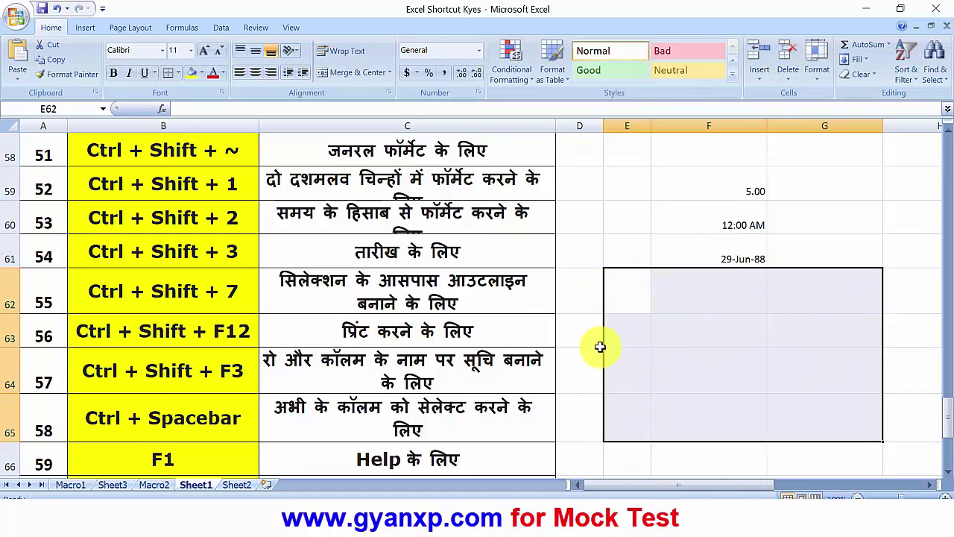
{"action": "left_click", "coordinate": [862, 195]}
{"action": "mouse_move", "coordinate": [619, 279]}
{"action": "left_mouse_down"}
{"action": "mouse_move", "coordinate": [736, 302]}
{"action": "mouse_move", "coordinate": [832, 417]}
{"action": "left_mouse_up"}
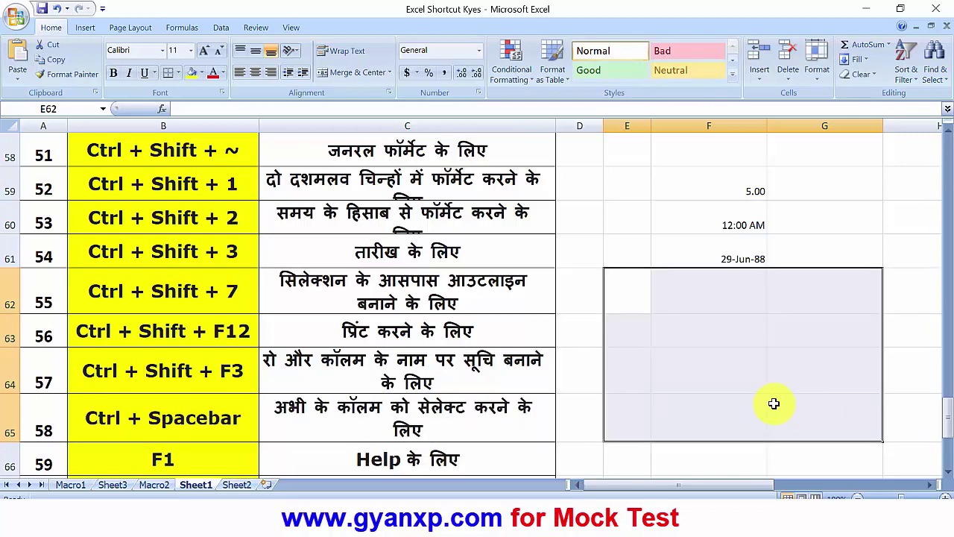
{"action": "left_click", "coordinate": [832, 217]}
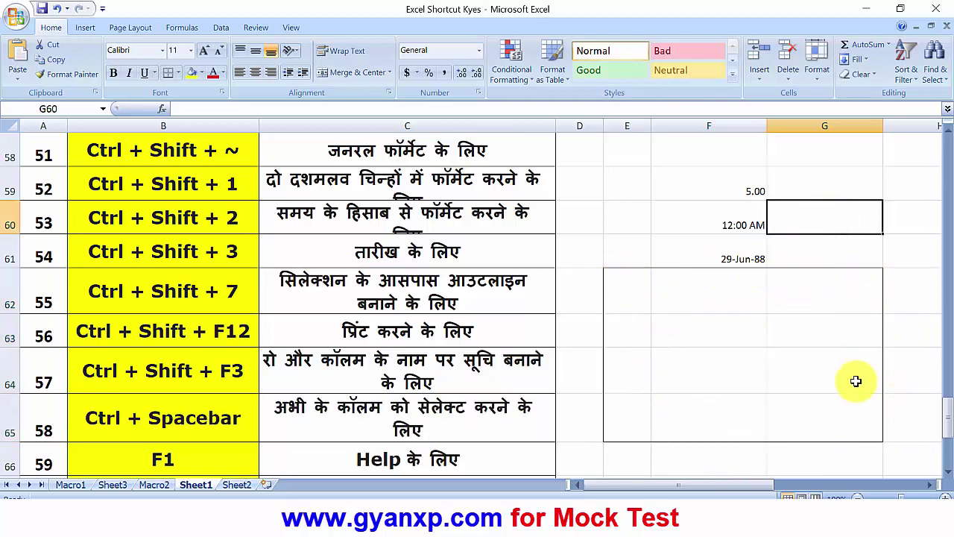
{"action": "left_click_drag", "start_coordinate": [627, 283], "coordinate": [800, 418]}
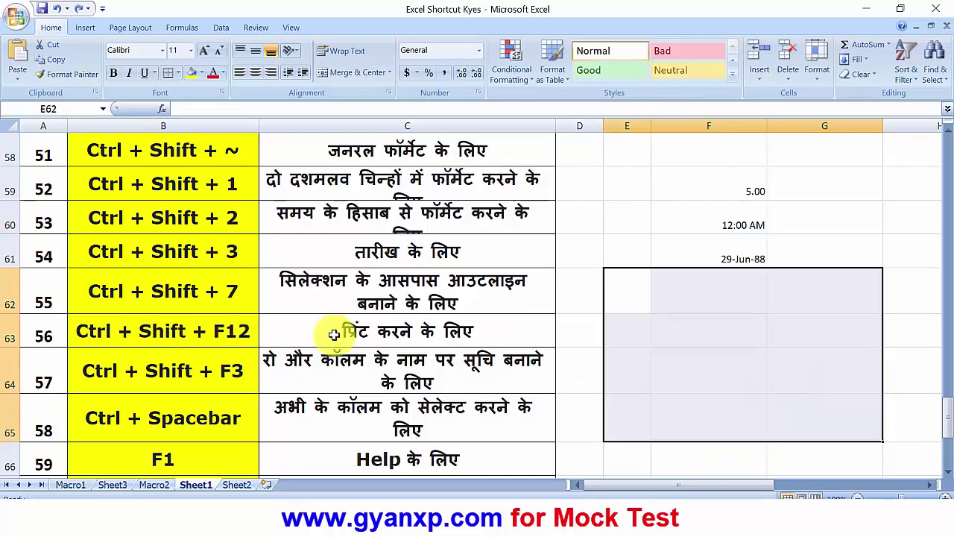
{"action": "left_click", "coordinate": [671, 360]}
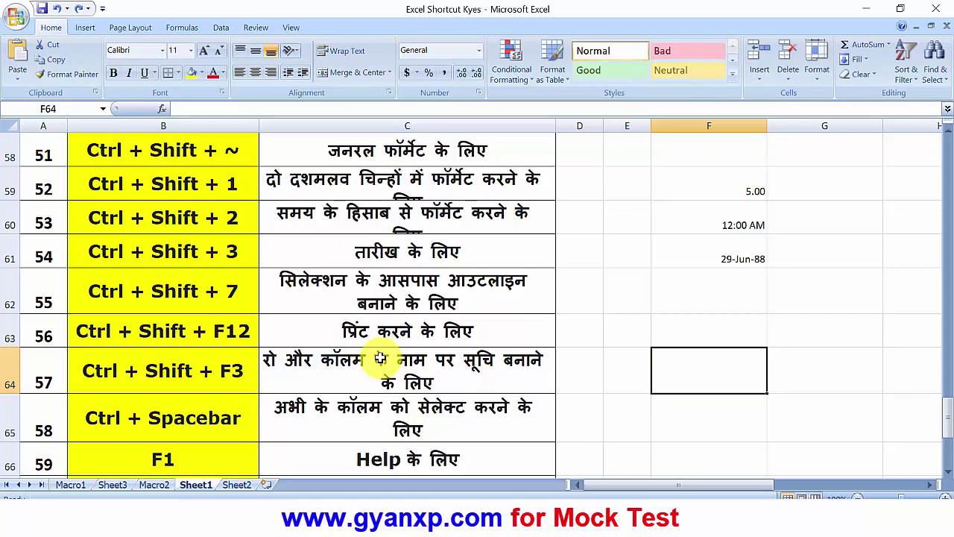
{"action": "key", "text": "ctrl+shift+F12"}
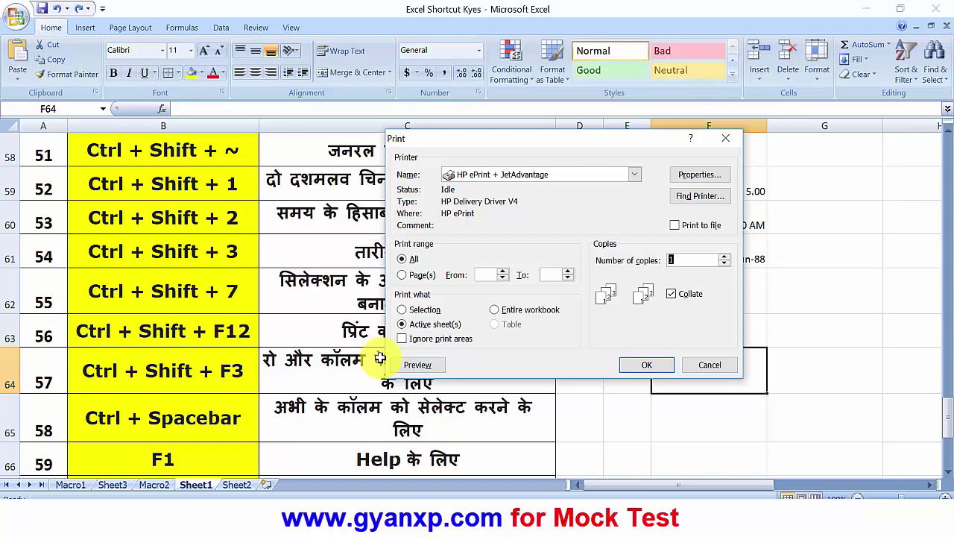
{"action": "left_click", "coordinate": [708, 365]}
{"action": "key", "text": "Left"}
{"action": "scroll", "coordinate": [684, 398], "scroll_direction": "down", "scroll_amount": 1}
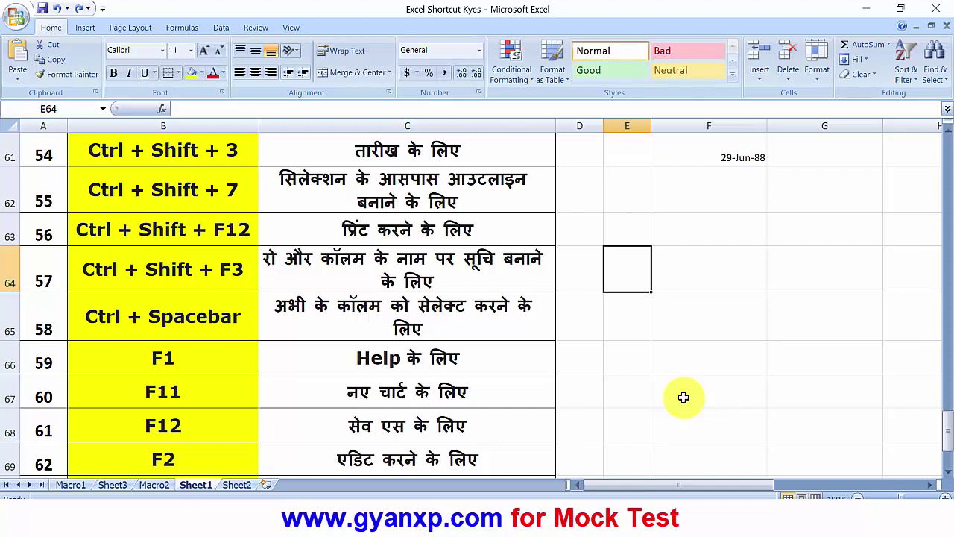
- Create names from the Top row only with Ctrl+Shift+F3, then dismiss the 'selection is not valid' error
{"action": "key", "text": "ctrl+shift+F3"}
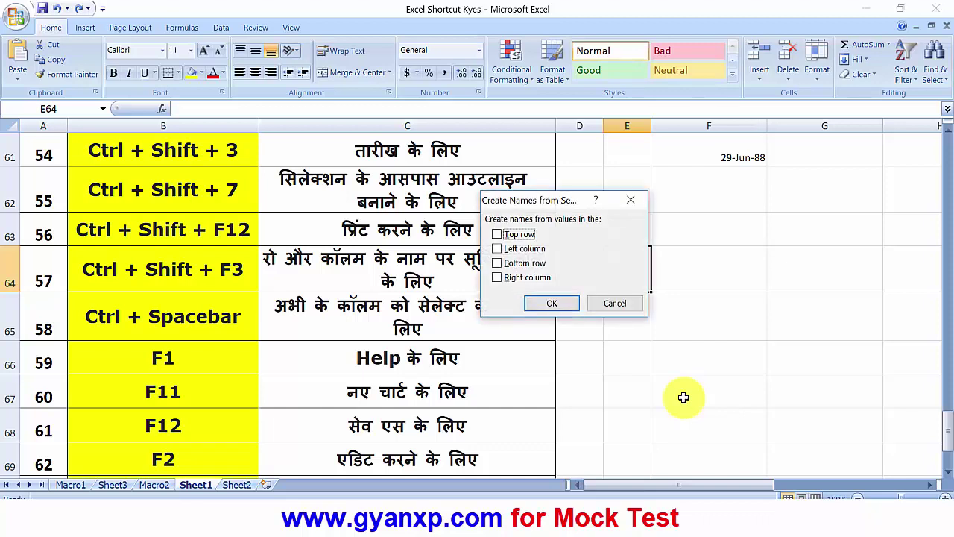
{"action": "left_click", "coordinate": [499, 251]}
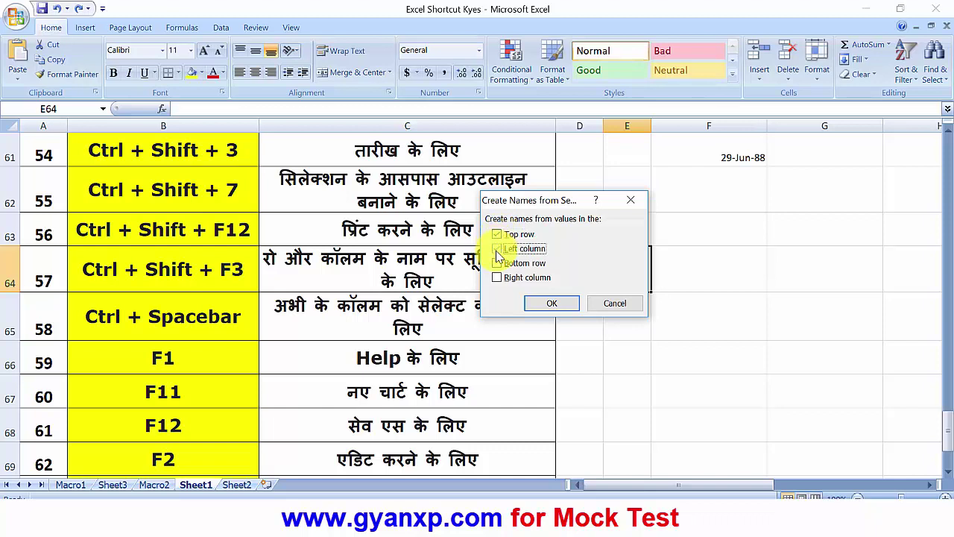
{"action": "left_click", "coordinate": [496, 264]}
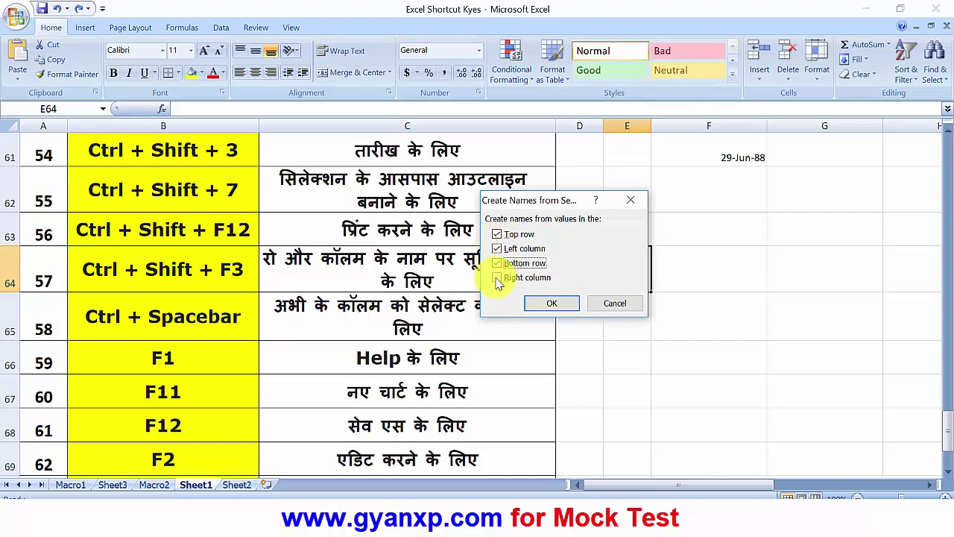
{"action": "left_click", "coordinate": [499, 280]}
{"action": "left_click", "coordinate": [499, 281]}
{"action": "left_click", "coordinate": [497, 263]}
{"action": "left_click", "coordinate": [496, 248]}
{"action": "left_click", "coordinate": [498, 235]}
{"action": "left_click", "coordinate": [498, 235]}
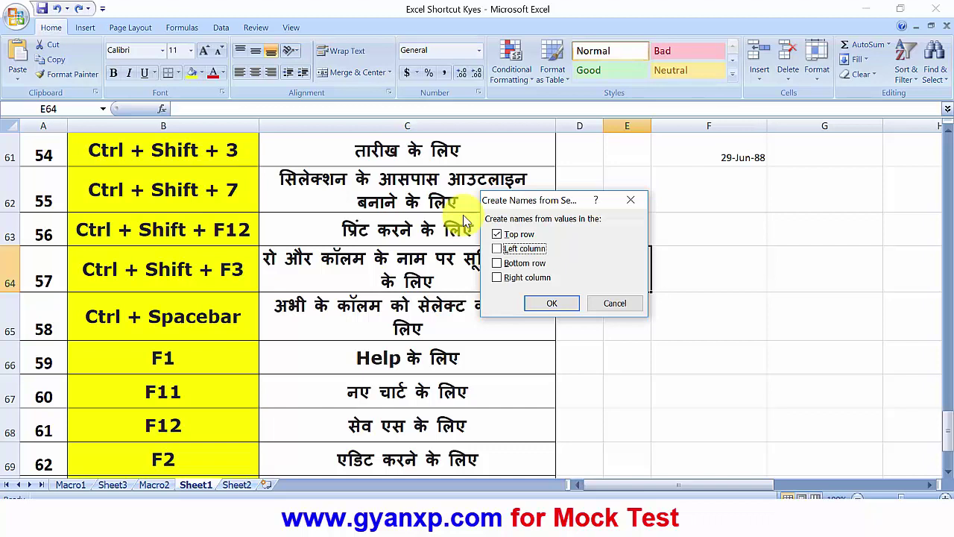
{"action": "left_click", "coordinate": [552, 306]}
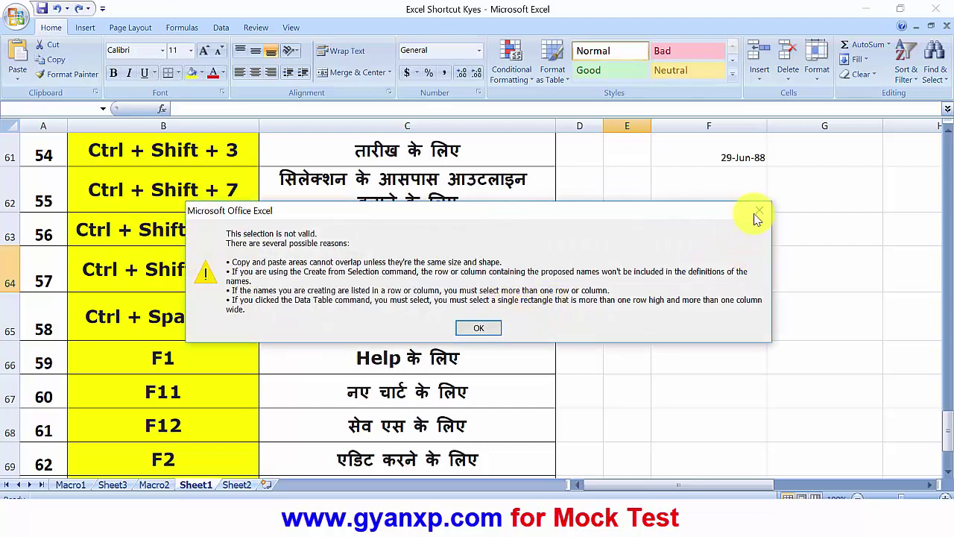
{"action": "left_click", "coordinate": [757, 210]}
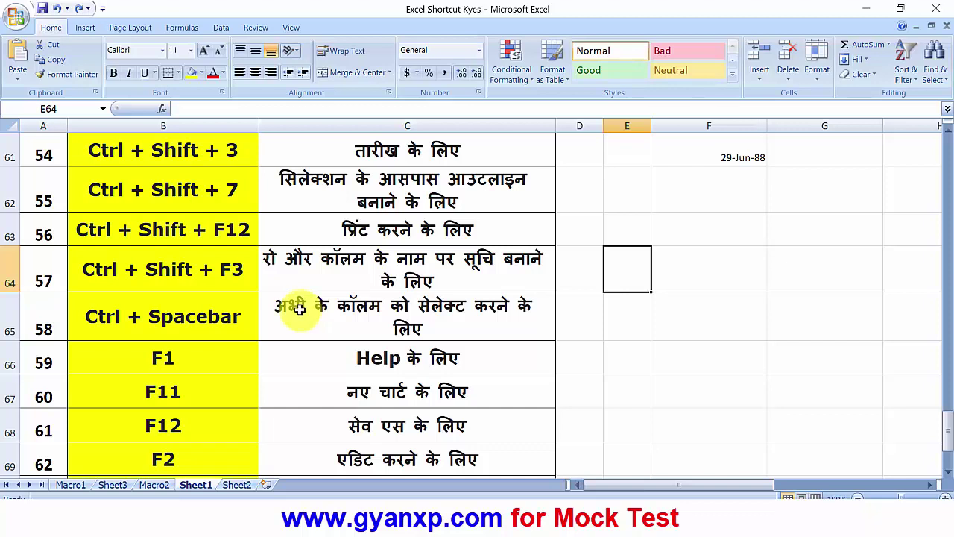
{"action": "left_click", "coordinate": [291, 328]}
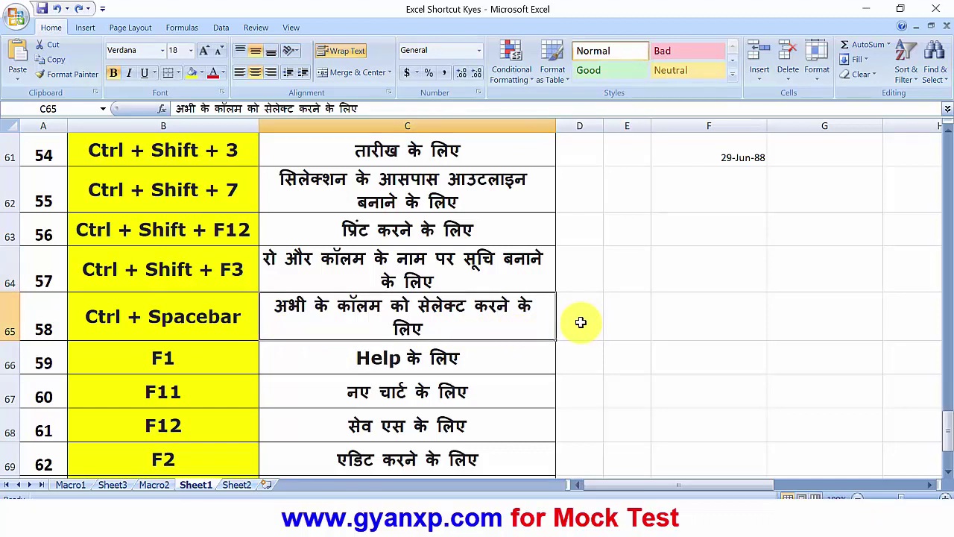
{"action": "key", "text": "ctrl+space"}
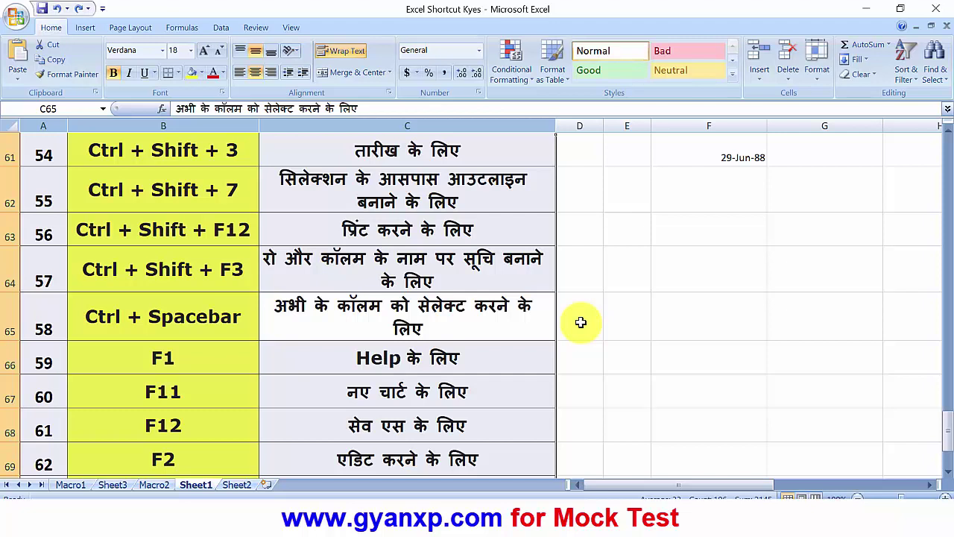
{"action": "left_click", "coordinate": [611, 348]}
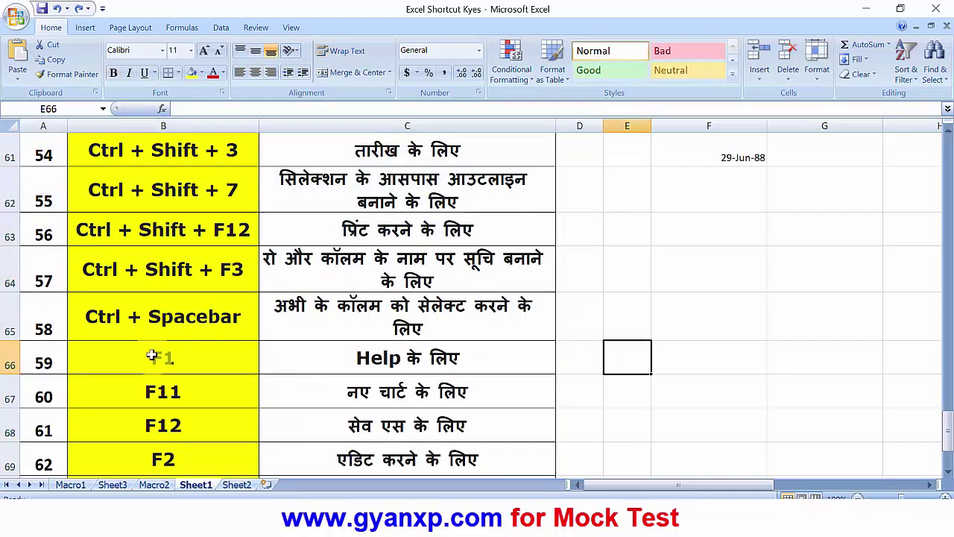
- From an empty column E cell, insert blank chart sheet Chart1 with F11, then return to Sheet1
{"action": "left_click", "coordinate": [207, 363]}
{"action": "scroll", "coordinate": [399, 366], "scroll_direction": "down", "scroll_amount": 1}
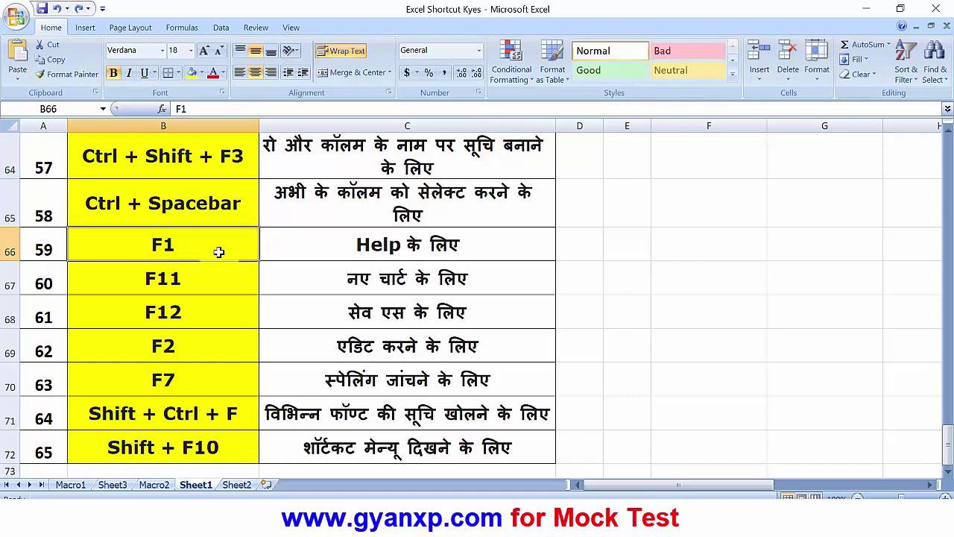
{"action": "left_click", "coordinate": [220, 277]}
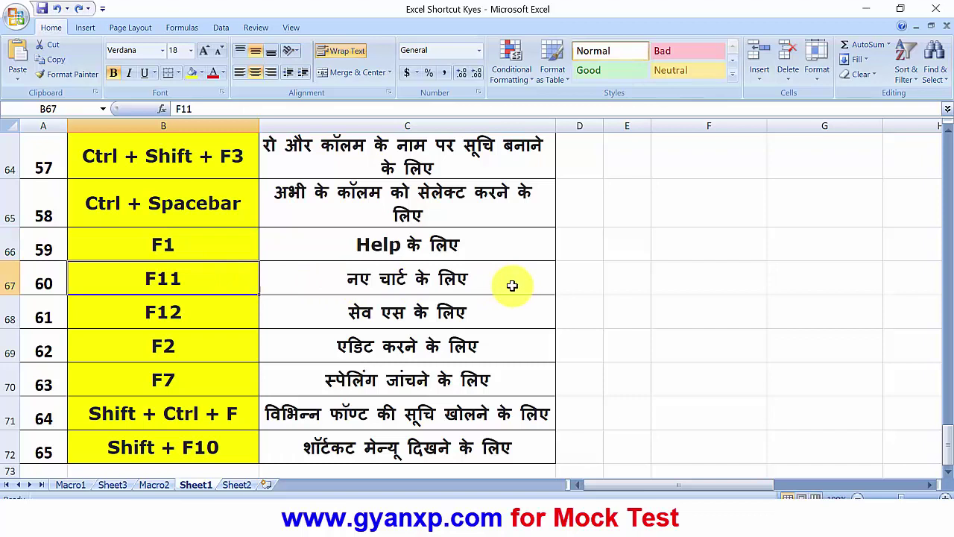
{"action": "left_click", "coordinate": [640, 286]}
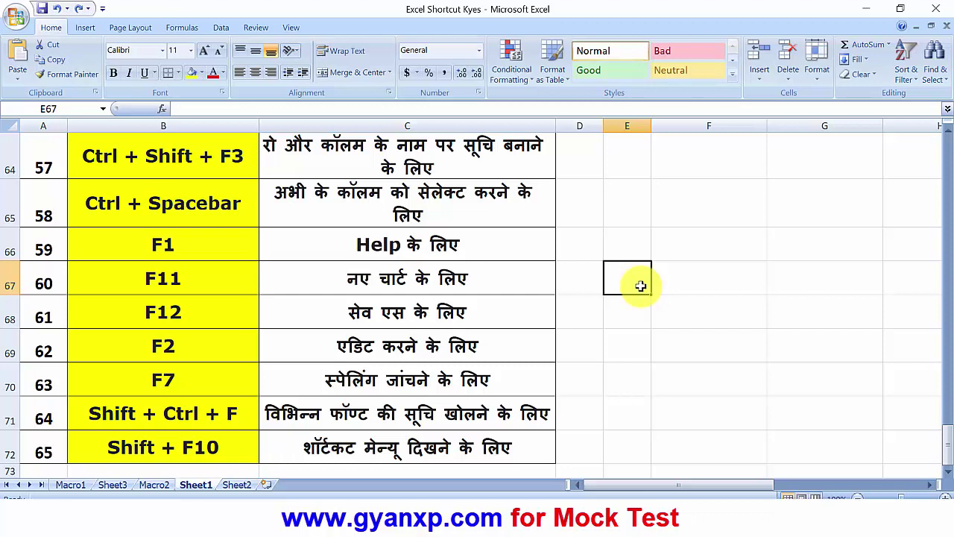
{"action": "key", "text": "F11"}
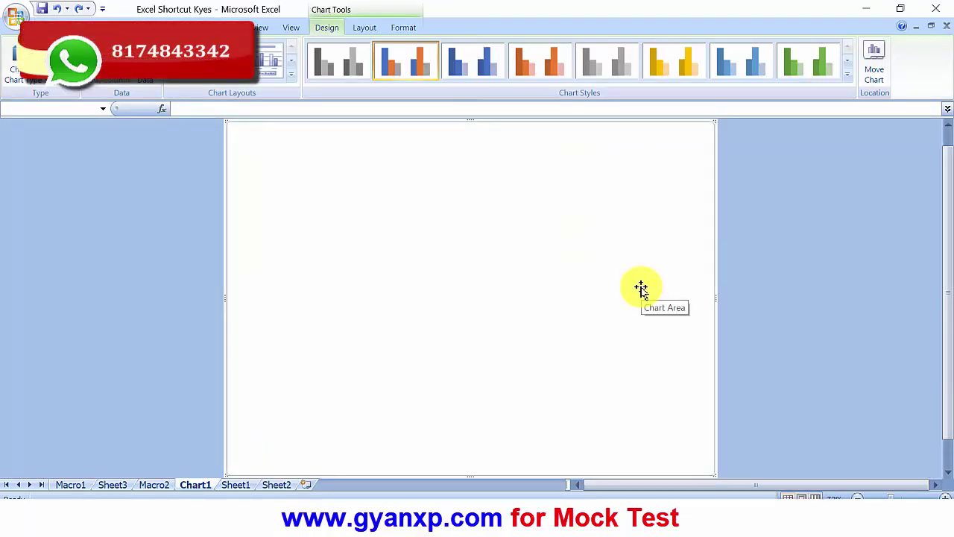
{"action": "left_click", "coordinate": [236, 484]}
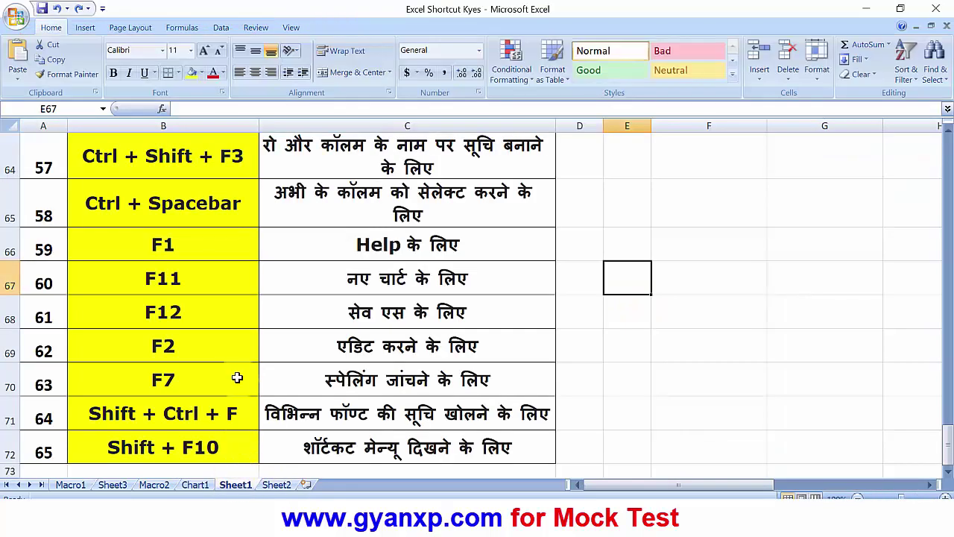
{"action": "left_click", "coordinate": [331, 321]}
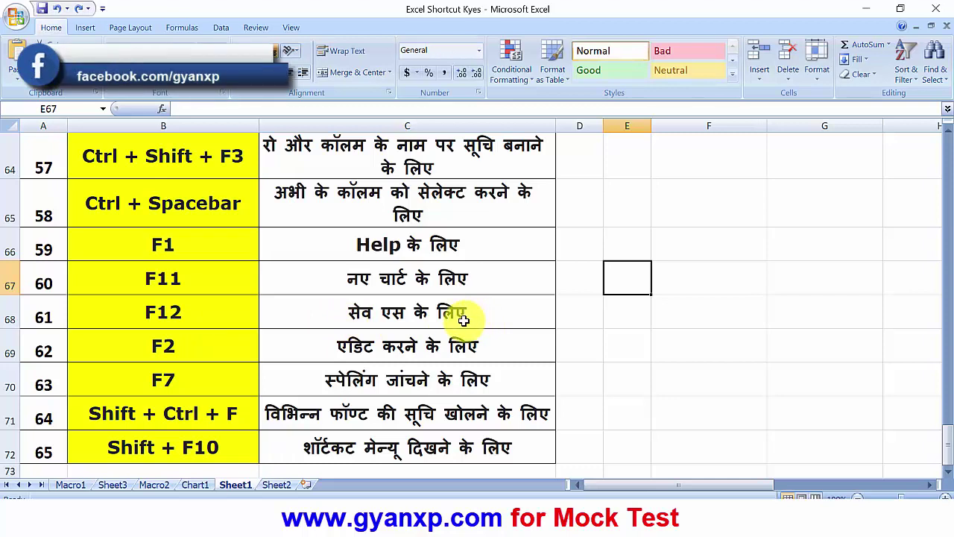
- Open the Save As dialog with F12 and cancel it without saving
{"action": "left_click", "coordinate": [464, 319]}
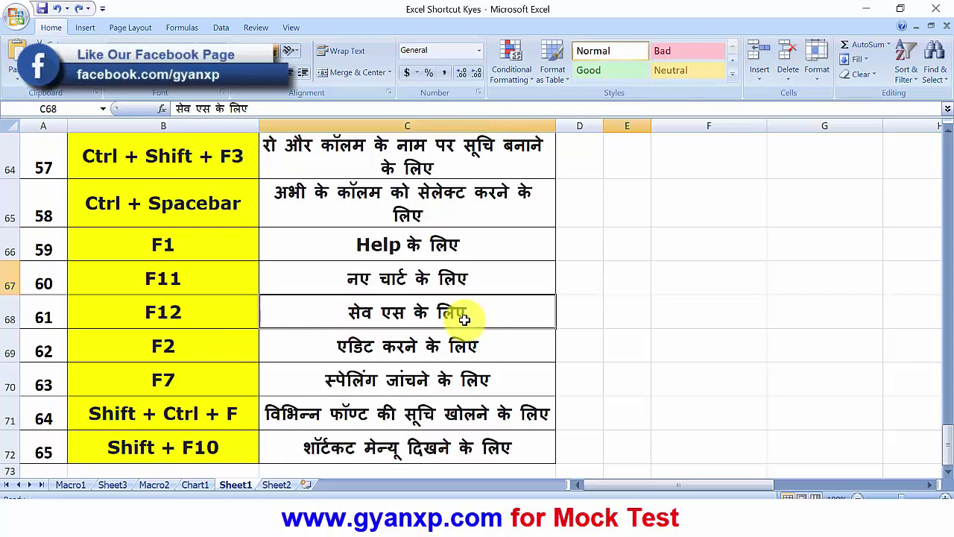
{"action": "left_click", "coordinate": [210, 322]}
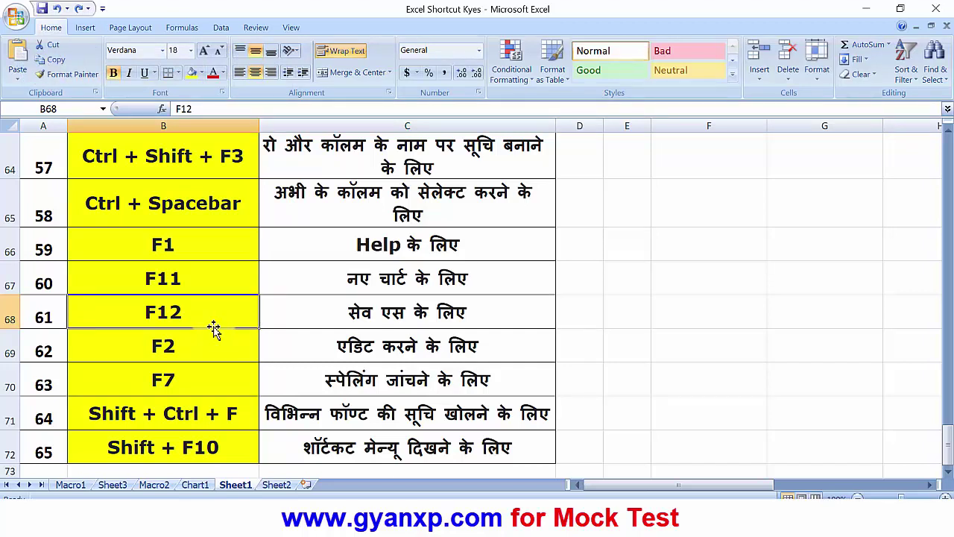
{"action": "key", "text": "F12"}
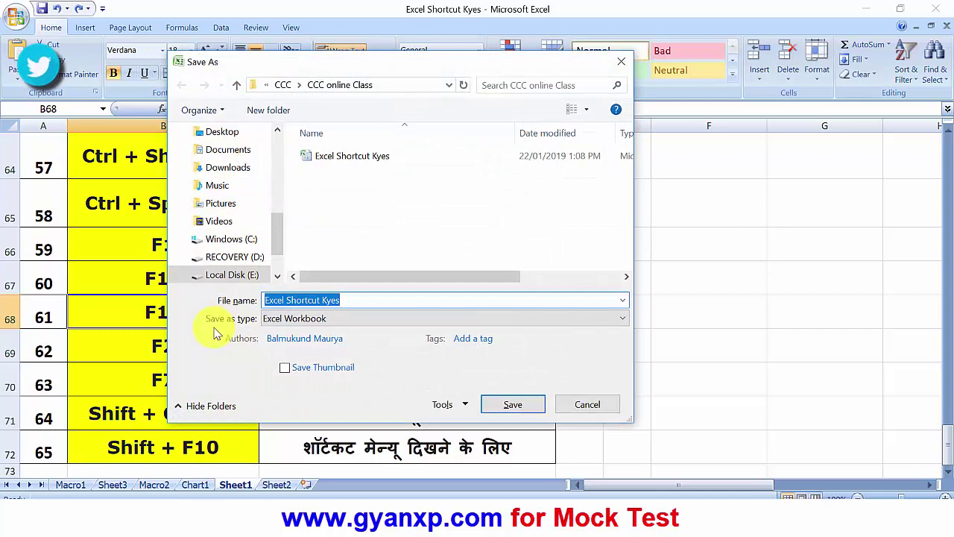
{"action": "left_click", "coordinate": [580, 407]}
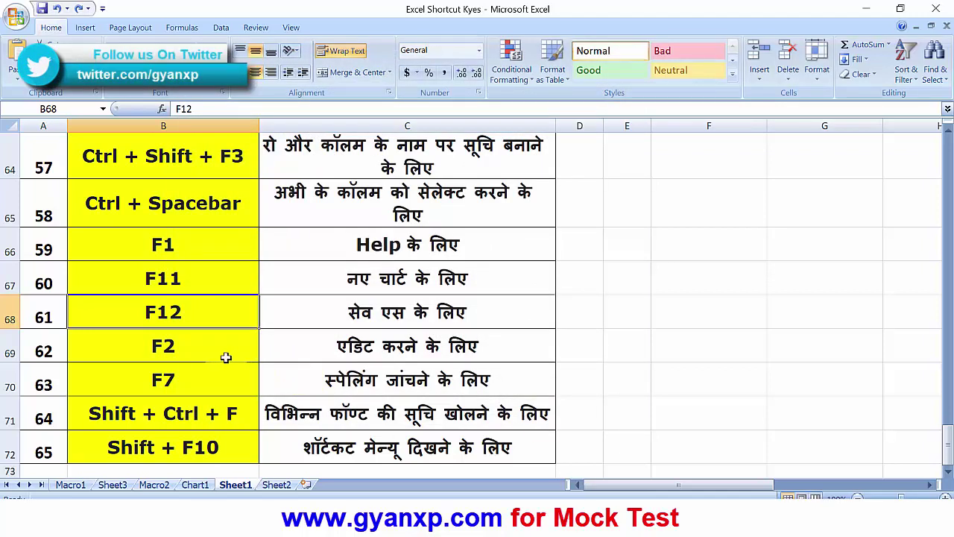
- Put cell C69, 'एडिट करने के लिए', into in-cell editing with F2
{"action": "left_click", "coordinate": [202, 349]}
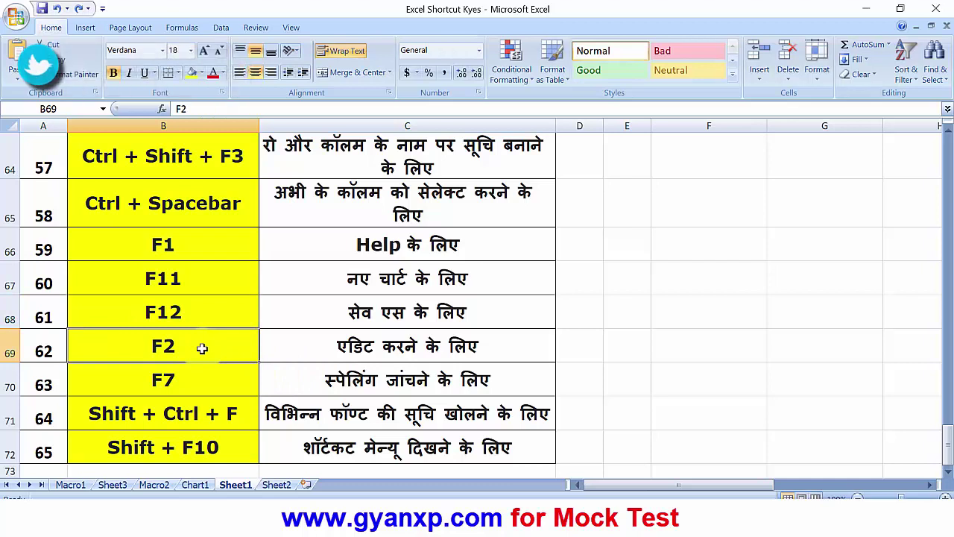
{"action": "left_click", "coordinate": [442, 349]}
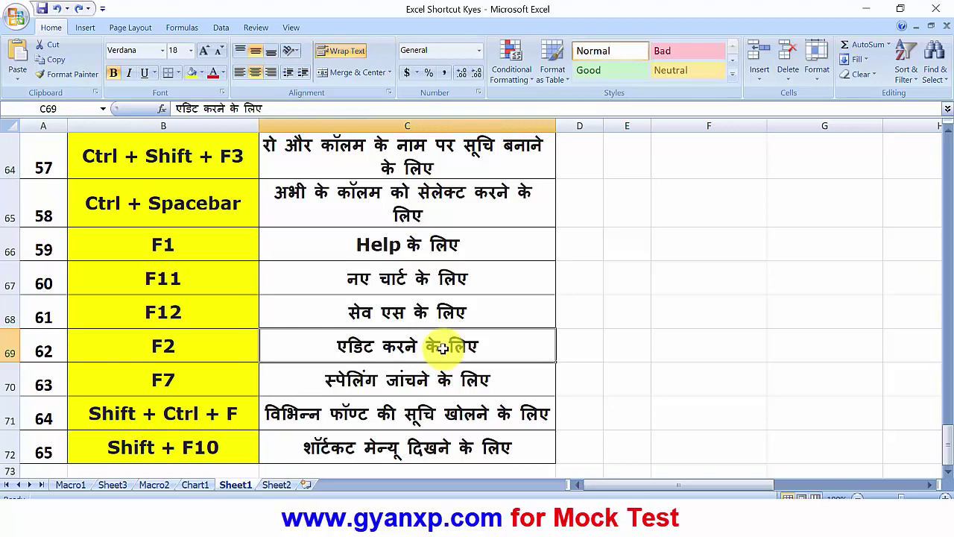
{"action": "key", "text": "F2"}
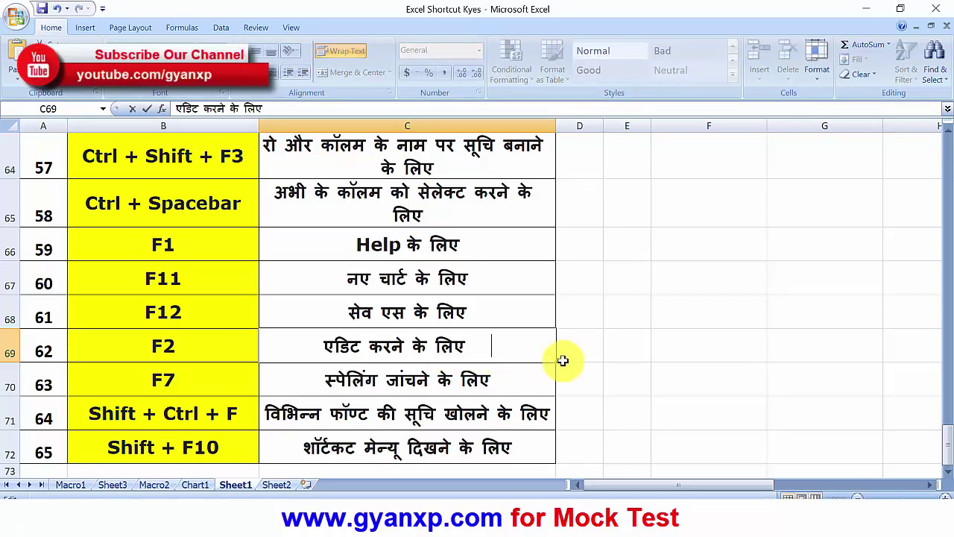
- Leave C69's edit mode by selecting the F7 cell, then select C70's spell-check description
{"action": "left_click", "coordinate": [237, 382]}
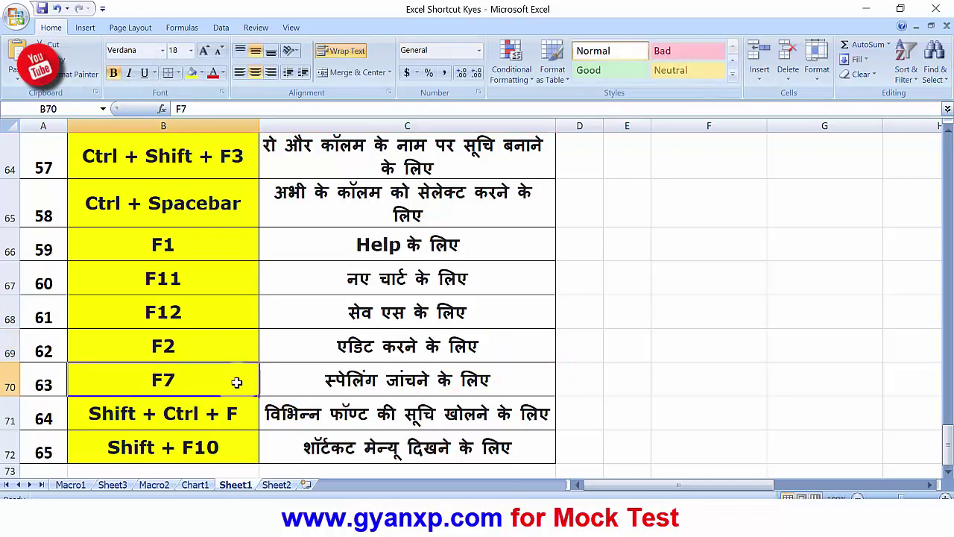
{"action": "left_click", "coordinate": [315, 381]}
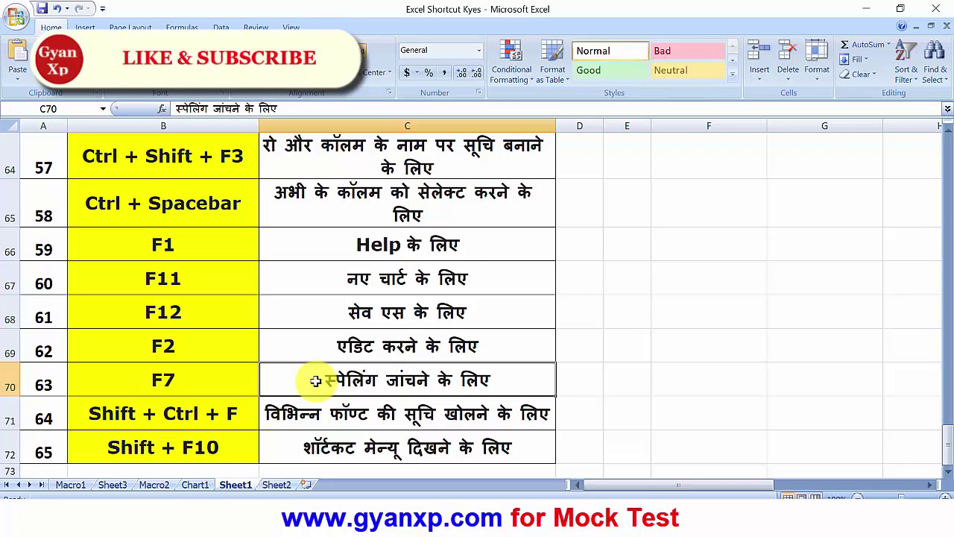
{"action": "scroll", "coordinate": [316, 381], "scroll_direction": "down", "scroll_amount": 1}
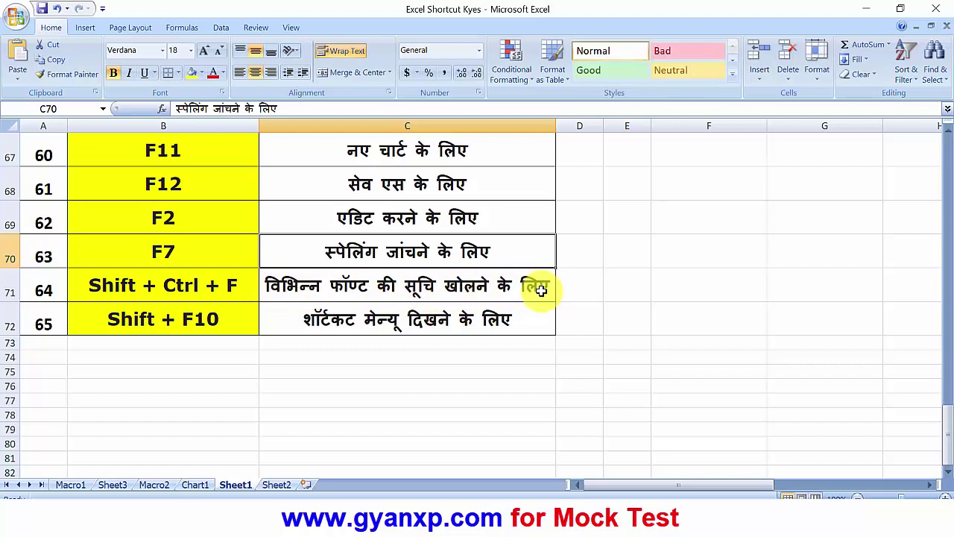
- Open and cancel C70's Format Cells font options via Ctrl+Shift+F, then show its Shift+F10 shortcut menu
{"action": "key", "text": "ctrl+shift+f"}
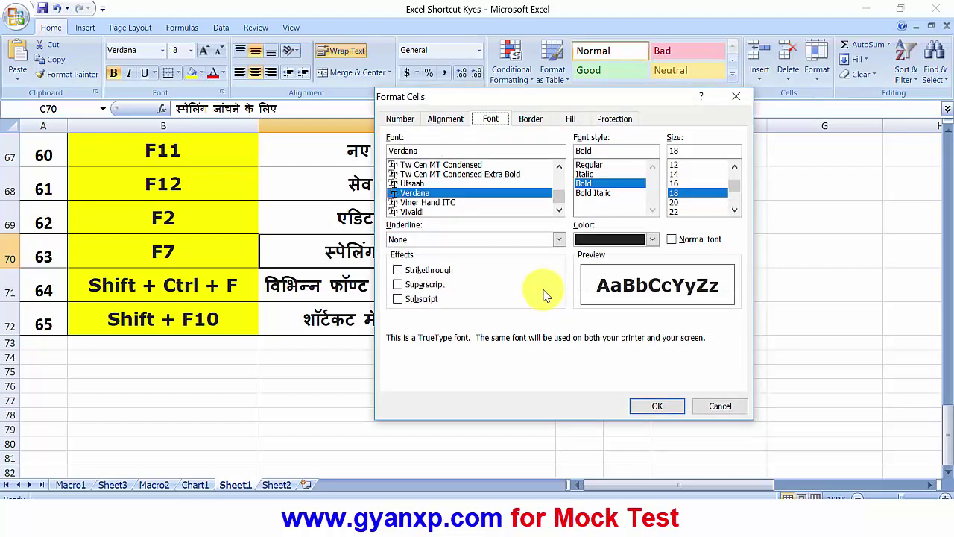
{"action": "left_click_drag", "start_coordinate": [462, 101], "coordinate": [584, 123]}
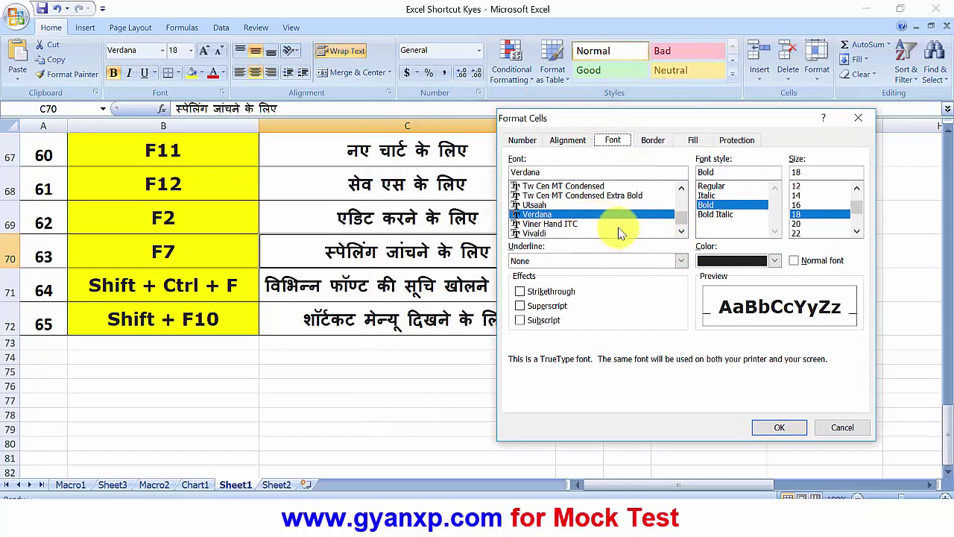
{"action": "left_click", "coordinate": [856, 430]}
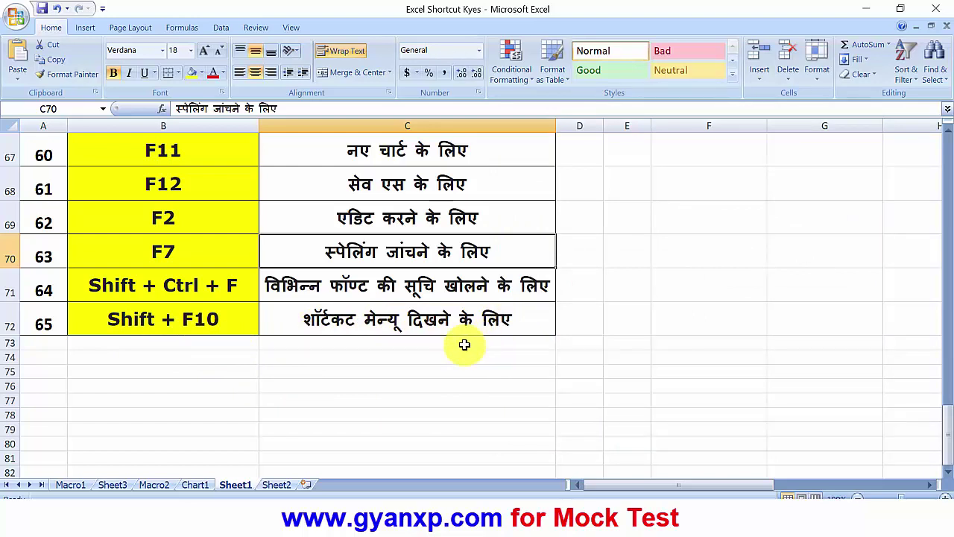
{"action": "key", "text": "shift+F10"}
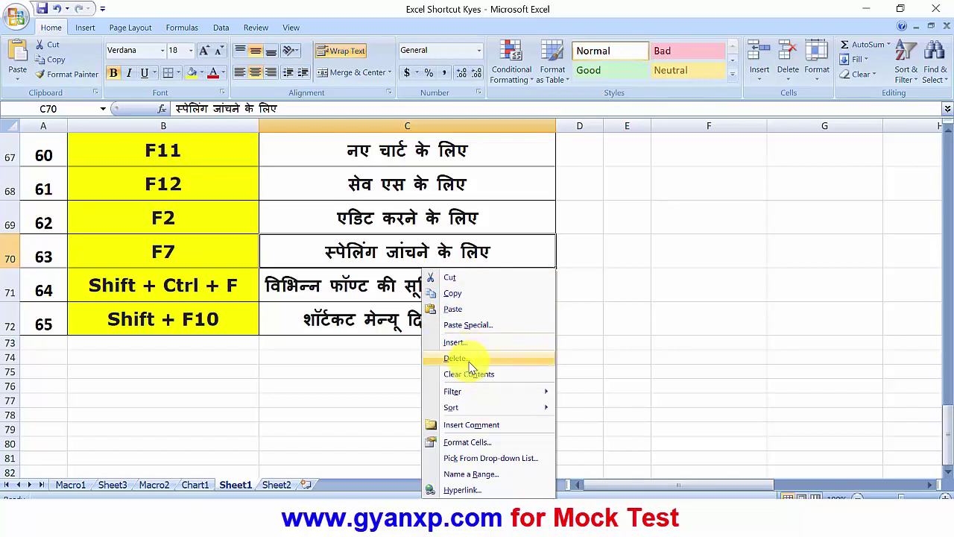
{"action": "mouse_move", "coordinate": [453, 392]}
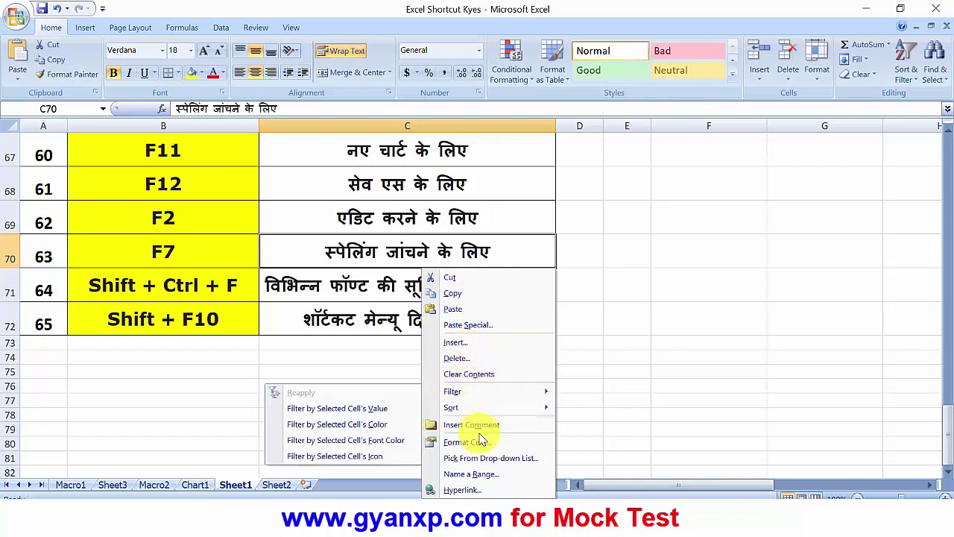
- Close C70's shortcut menu, then open and dismiss the right-click menu for empty cell B74
{"action": "left_click", "coordinate": [639, 331]}
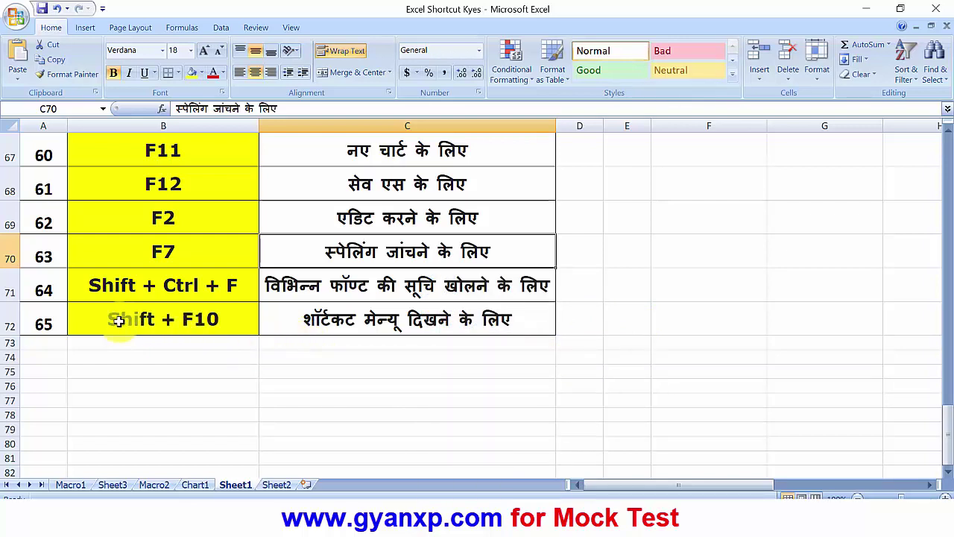
{"action": "right_click", "coordinate": [222, 361]}
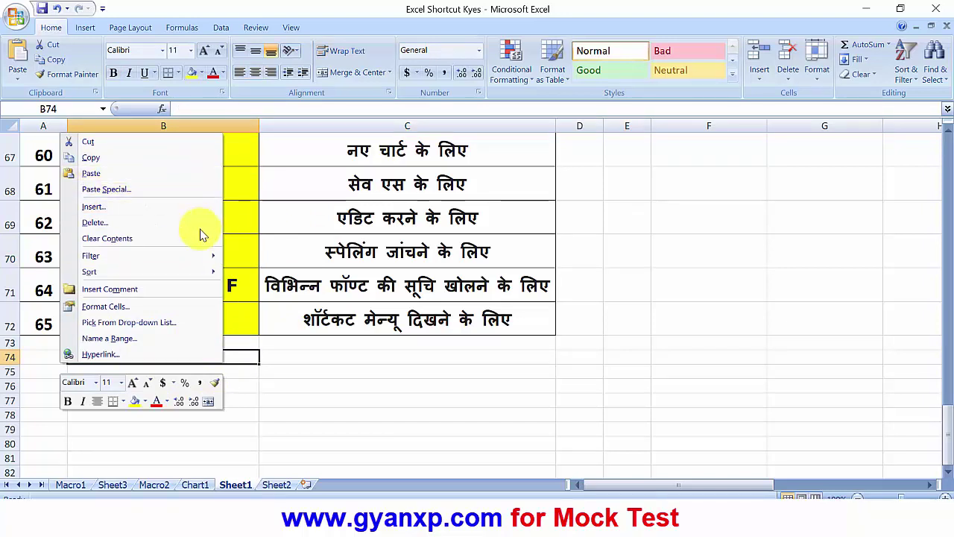
{"action": "key", "text": "Escape"}
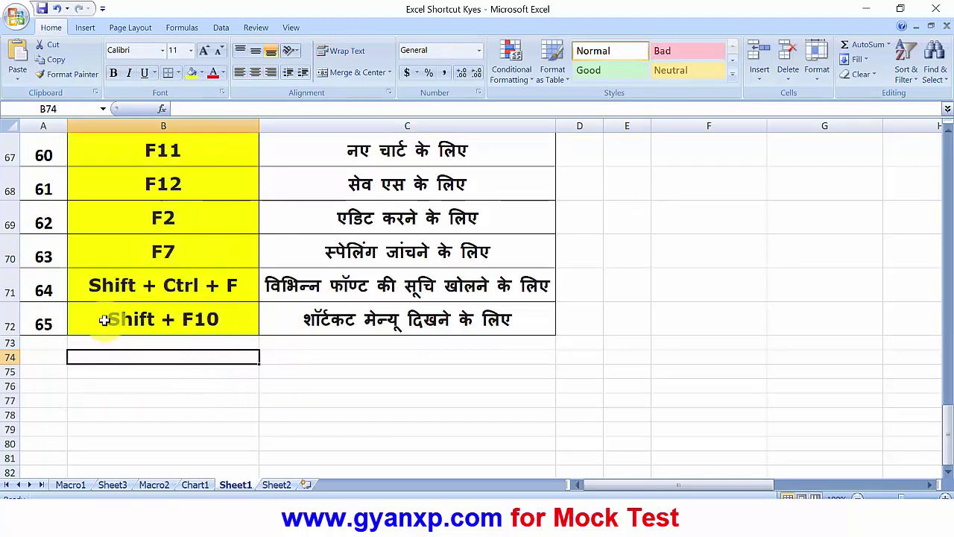